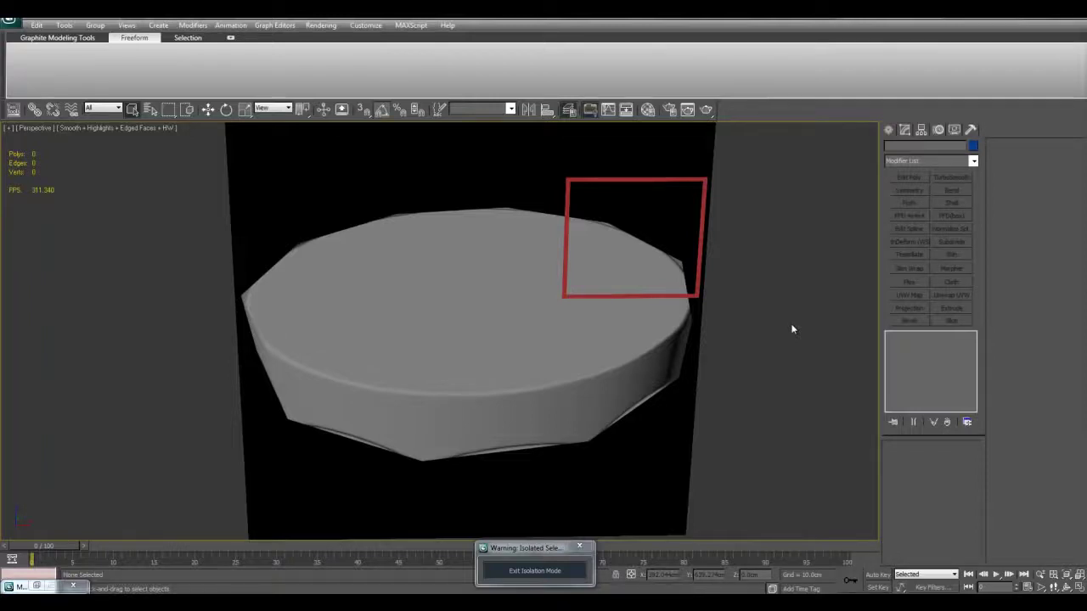
Look over the faceted rim on the reference image, and exit isolation mode to bring back the cylinders
middle_click_drag(755, 309, 770, 296)
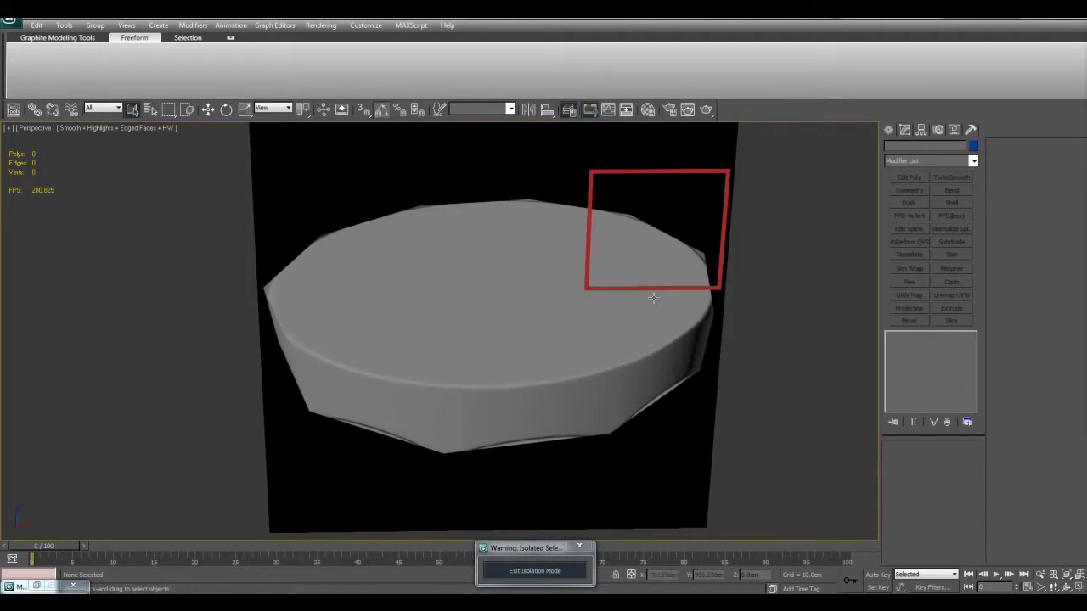
middle_click_drag(742, 296, 712, 280)
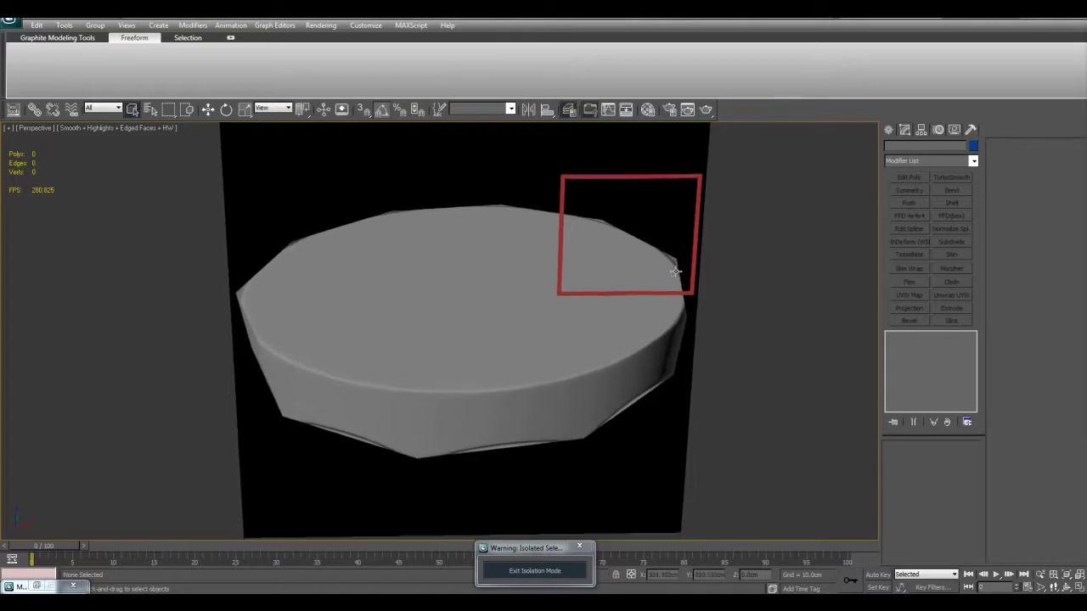
middle_click_drag(678, 329, 682, 258)
middle_click_drag(551, 355, 685, 346)
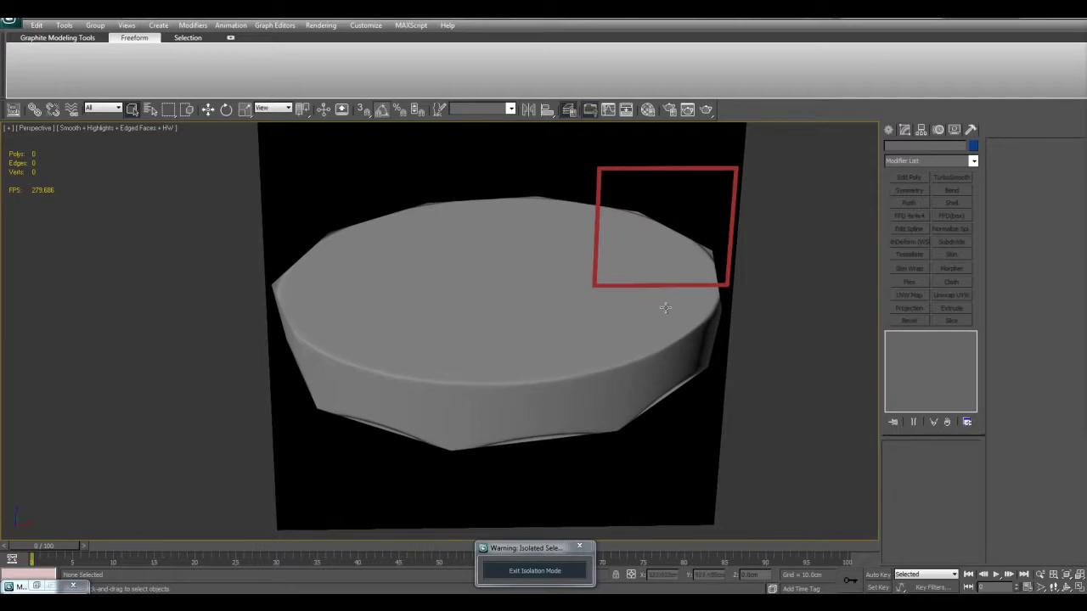
middle_click_drag(711, 358, 683, 335)
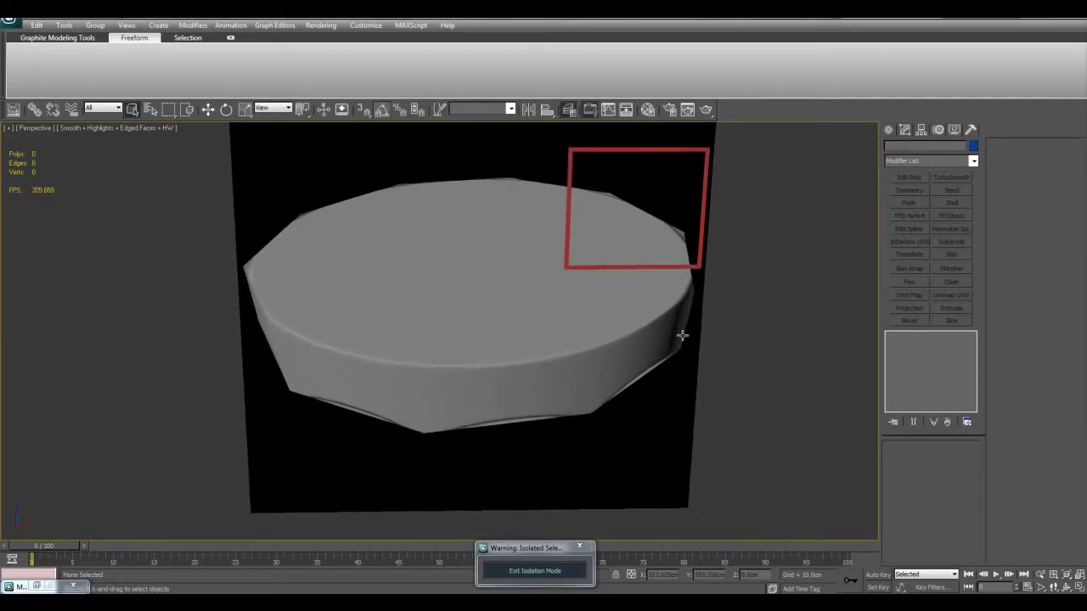
middle_click_drag(621, 356, 720, 326)
left_click(562, 571)
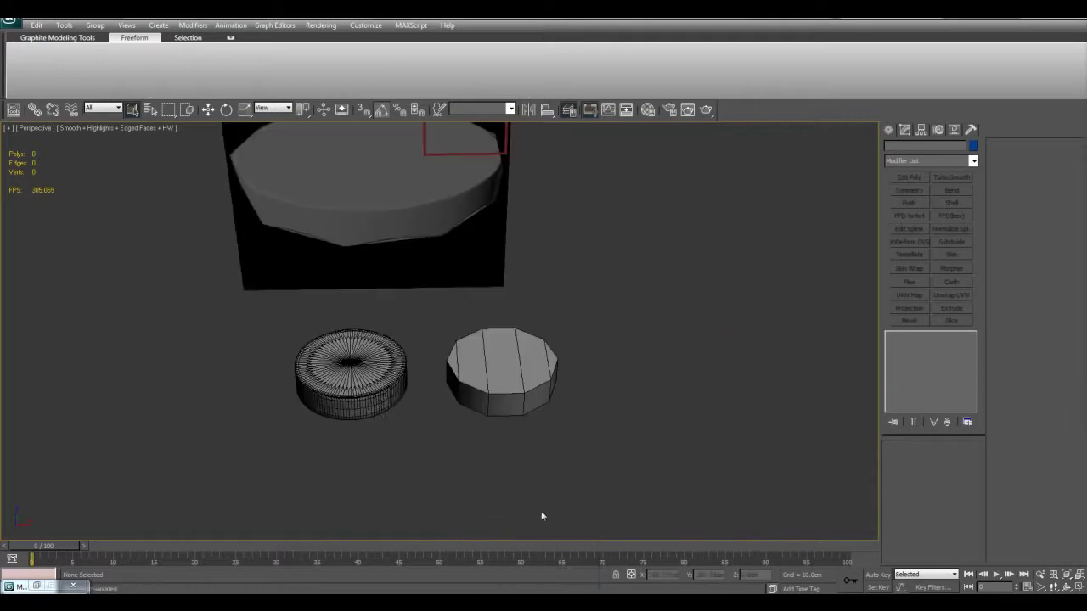
Examine the mesh density and shading of the high-poly cylinder, and compare it with the low-poly cylinder beside it
left_click(364, 403)
key("z")
middle_click_drag(719, 380, 636, 354)
scroll(637, 354, "down", 2)
scroll(636, 354, "down", 2)
key("F4")
middle_click_drag(677, 318, 631, 328)
key("F4")
left_click(586, 333)
key("z")
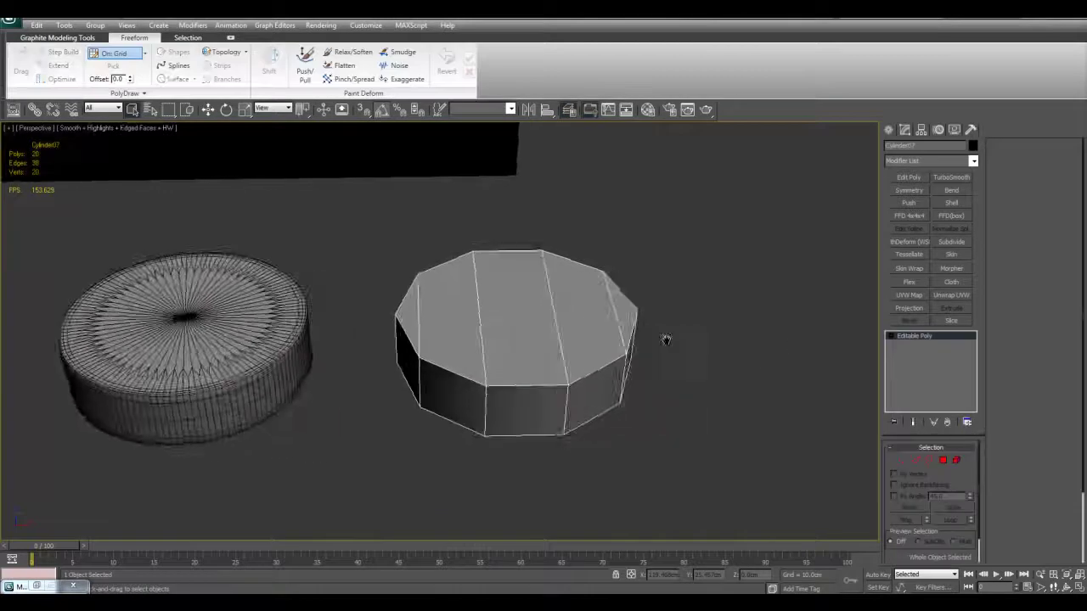
Inspect the low-poly cylinder's UV layout through a temporary Unwrap UVW modifier, and delete that modifier
middle_click_drag(680, 357, 686, 315, "alt")
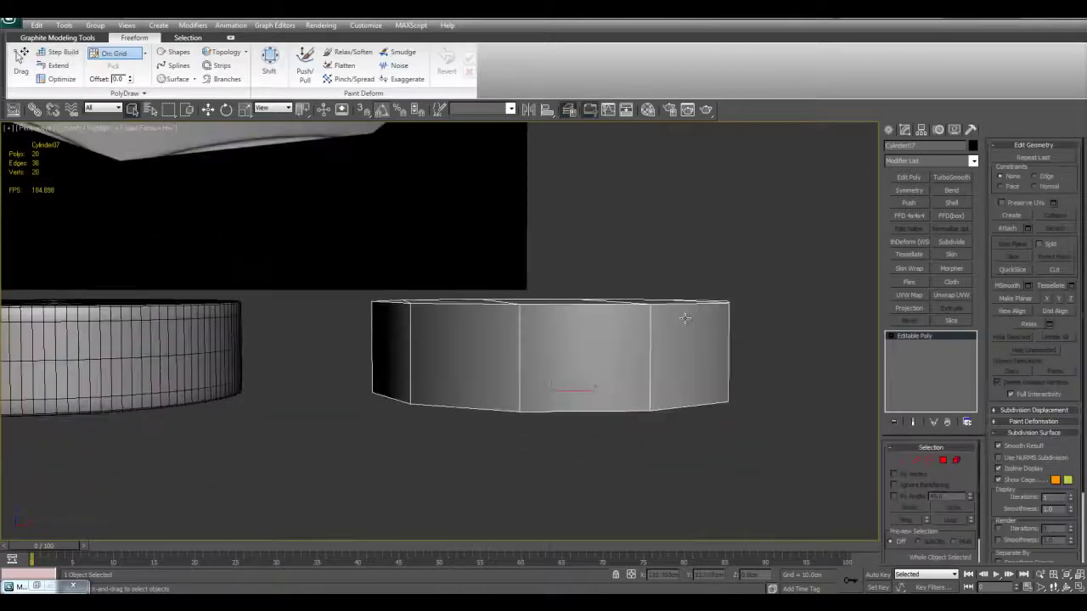
key("4")
left_click_drag(328, 330, 807, 349)
middle_click_drag(811, 353, 815, 386, "alt")
left_click(796, 348)
left_click(951, 294)
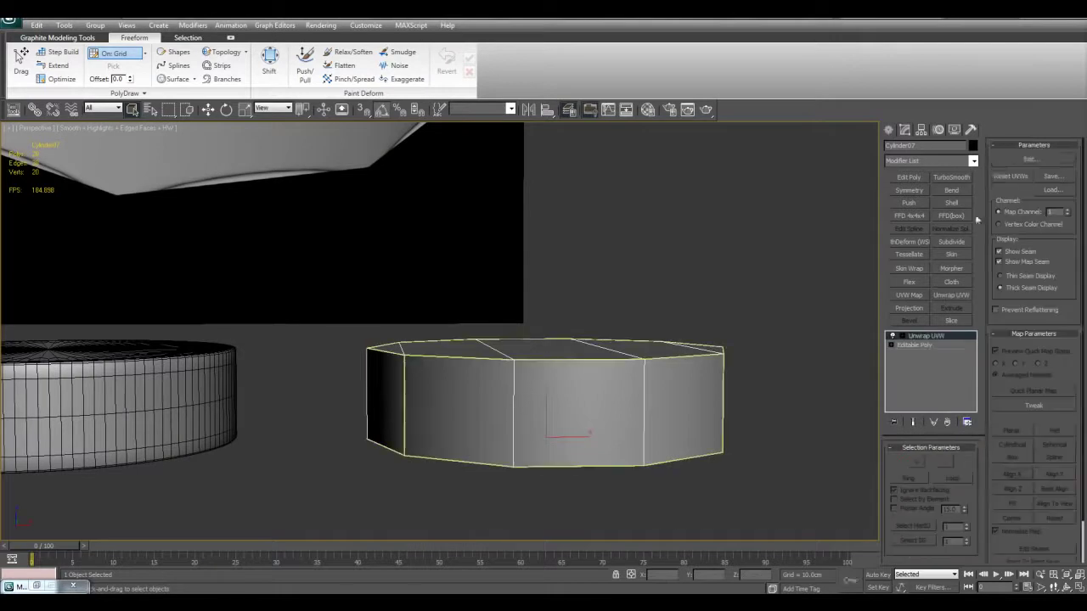
left_click(1000, 163)
scroll(236, 289, "down", 3)
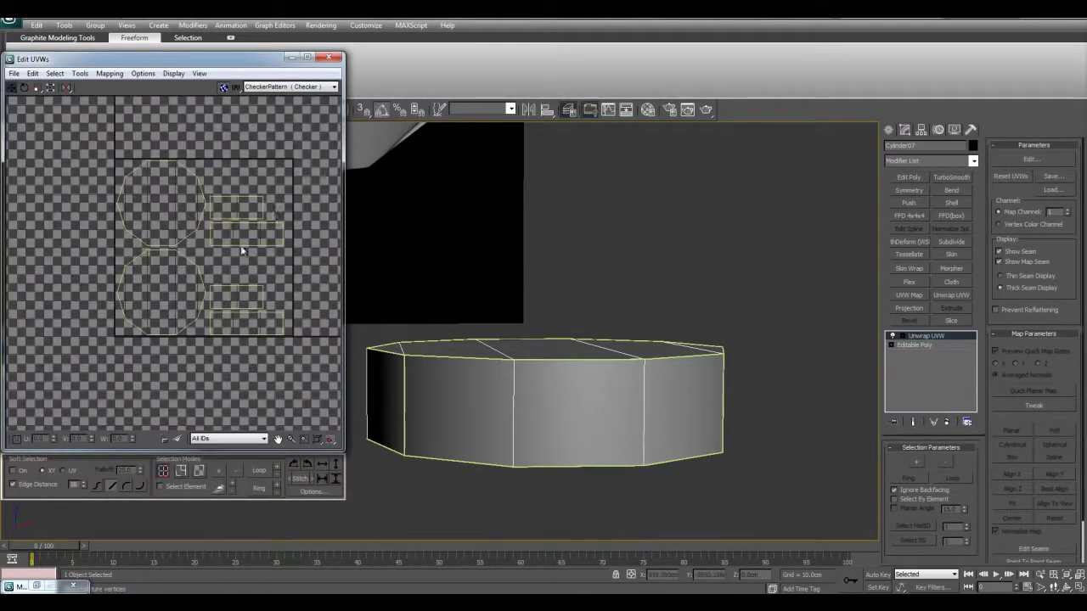
scroll(280, 240, "up", 3)
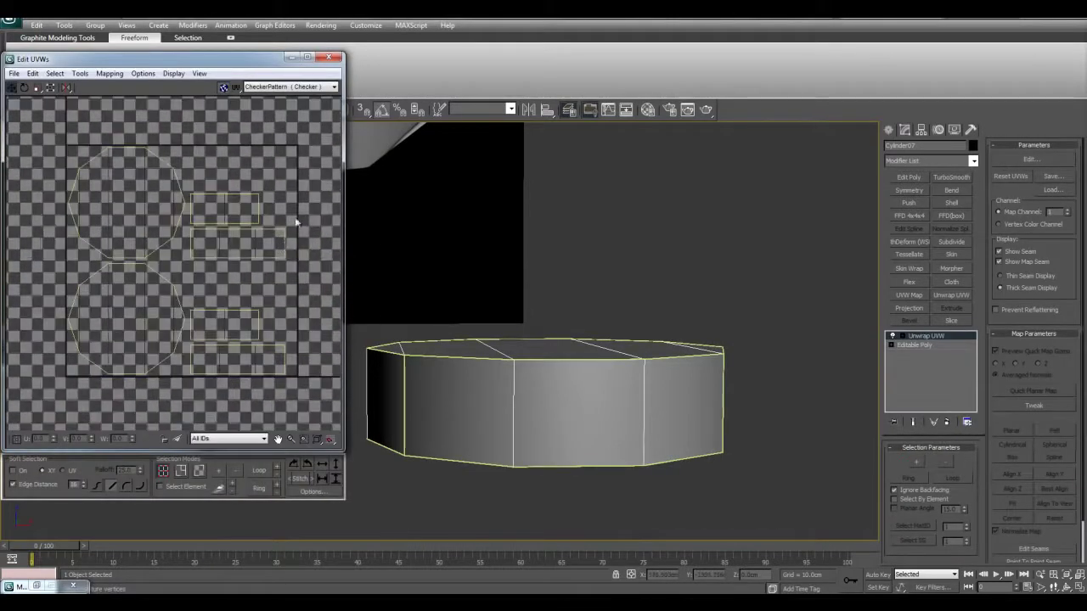
left_click(329, 57)
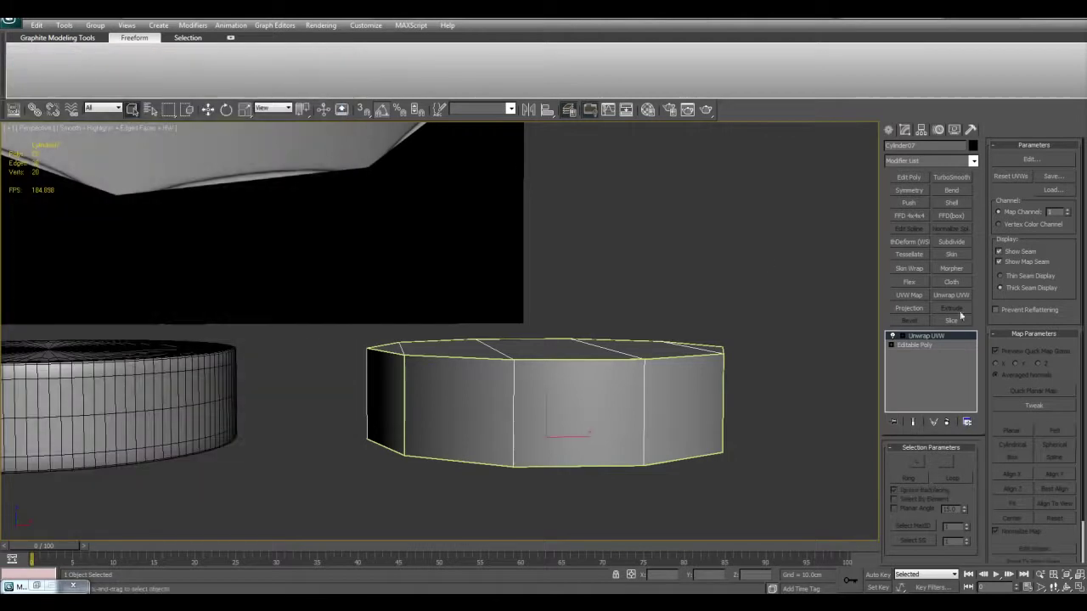
right_click(908, 338)
left_click(937, 436)
Move the low-poly cylinder to X 0 so that it overlaps the high-poly cylinder
middle_click_drag(705, 320, 784, 338, "alt")
key("w")
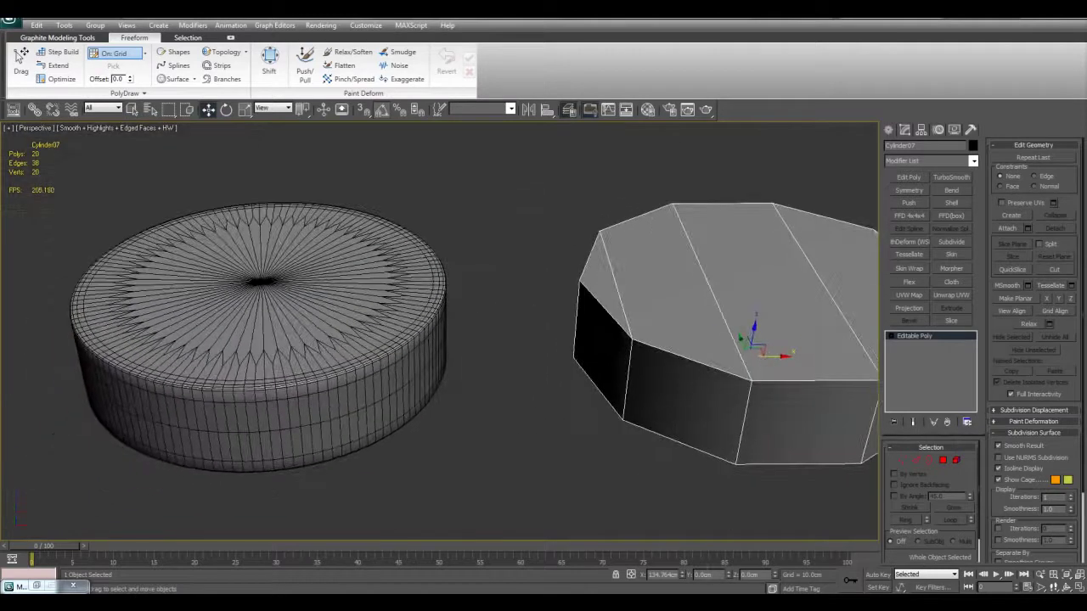
right_click(683, 576)
middle_click_drag(701, 368, 780, 370)
Clone the low-poly cylinder as a single copy, placed beside the overlapping pair about 140 cm along X
middle_click_drag(781, 371, 586, 350, "alt")
middle_click_drag(586, 350, 452, 361)
left_click_drag(357, 357, 849, 347, "shift")
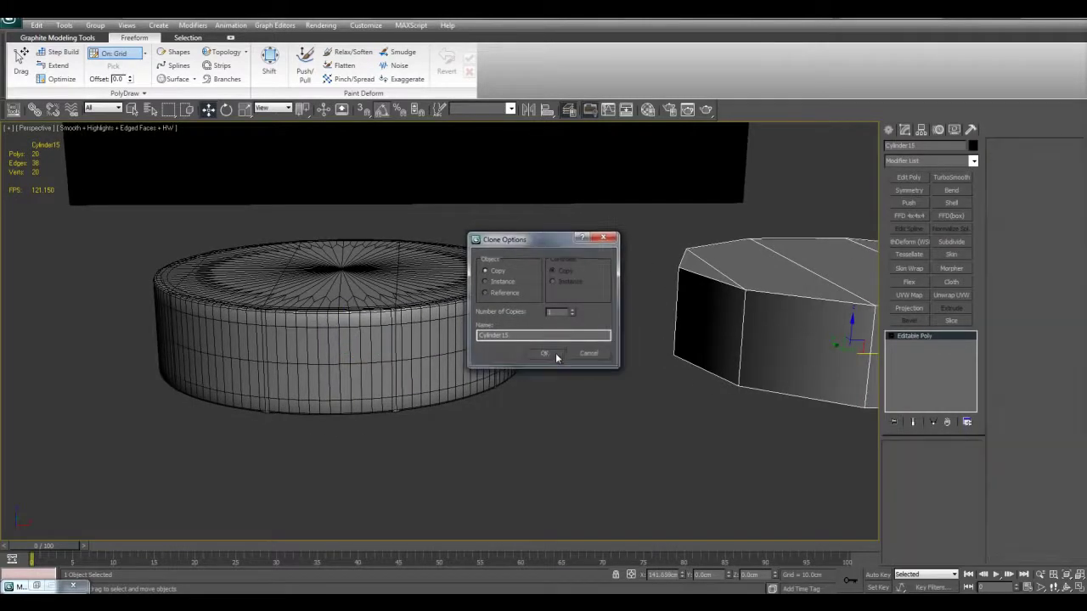
left_click(557, 357)
Add a Projection modifier to the overlapping low-poly cylinder, with the high-poly Cylinder05 as its reference geometry
middle_click_drag(572, 341, 620, 344)
key("q")
left_click(514, 299)
left_click(514, 299)
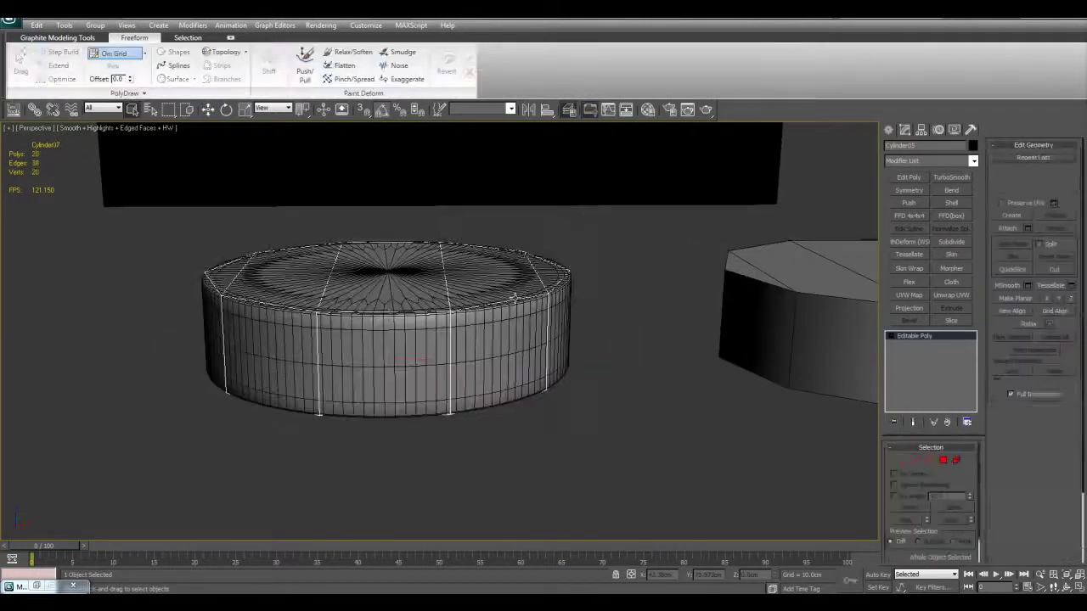
middle_click_drag(577, 300, 667, 309)
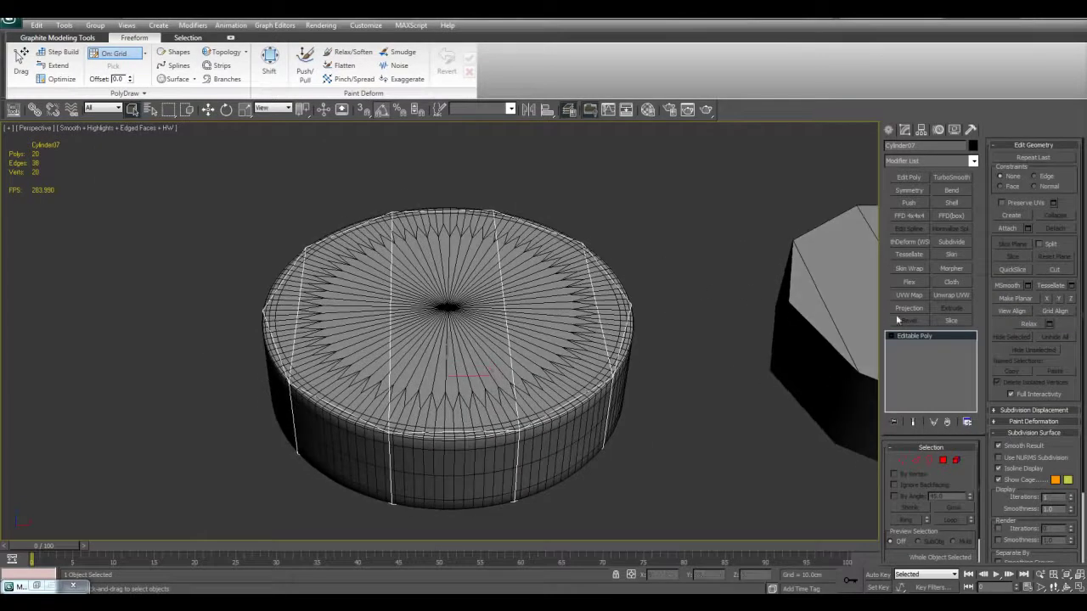
left_click(918, 311)
left_click(1005, 295)
left_click(629, 351)
middle_click_drag(641, 343, 660, 340)
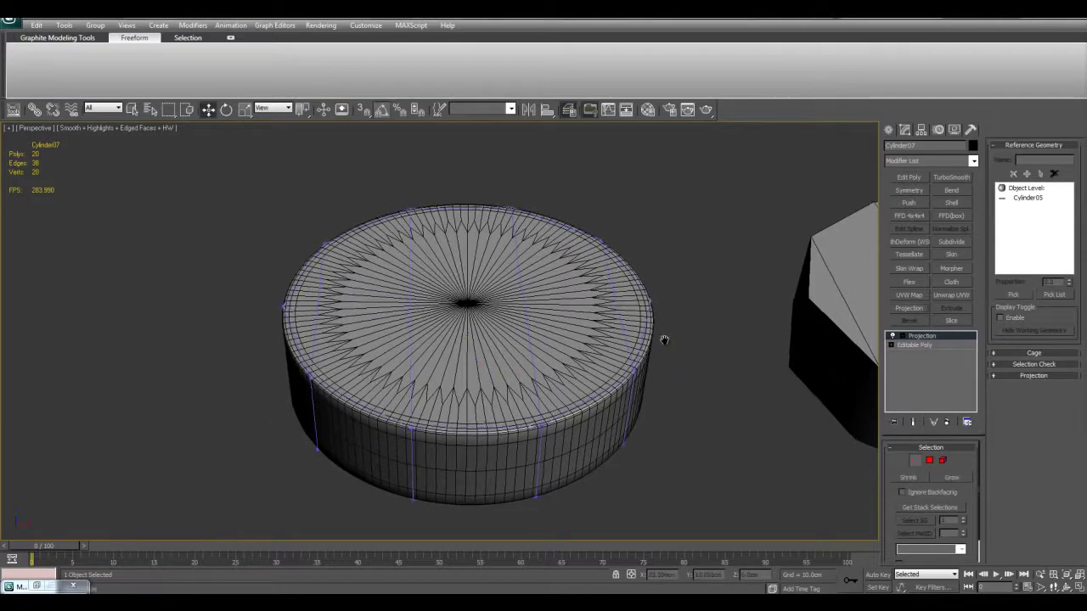
left_click(1034, 353)
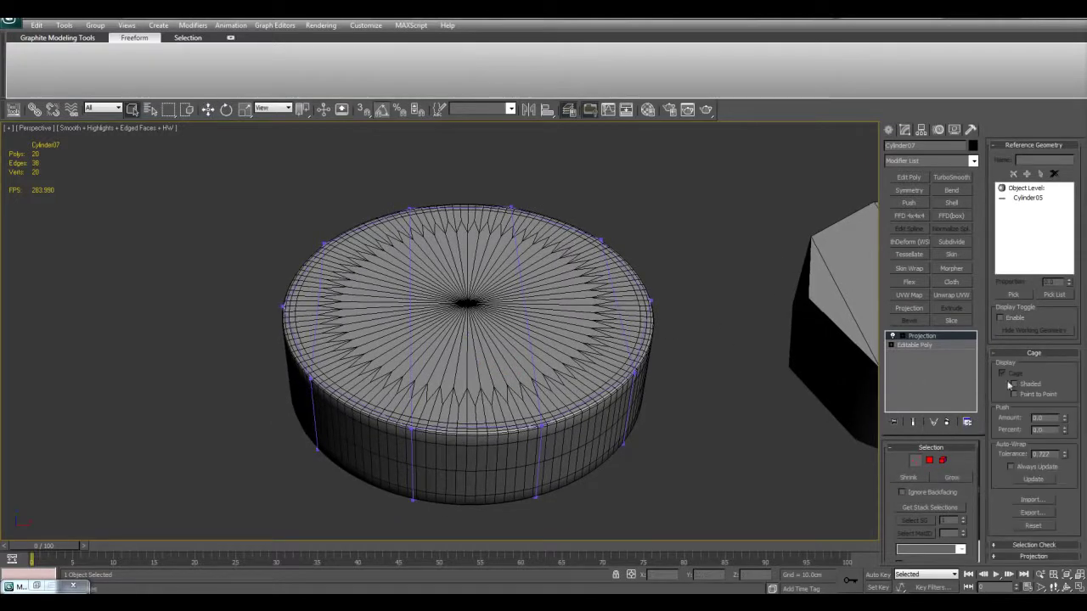
left_click_drag(1063, 422, 1048, 241)
right_click(1048, 245)
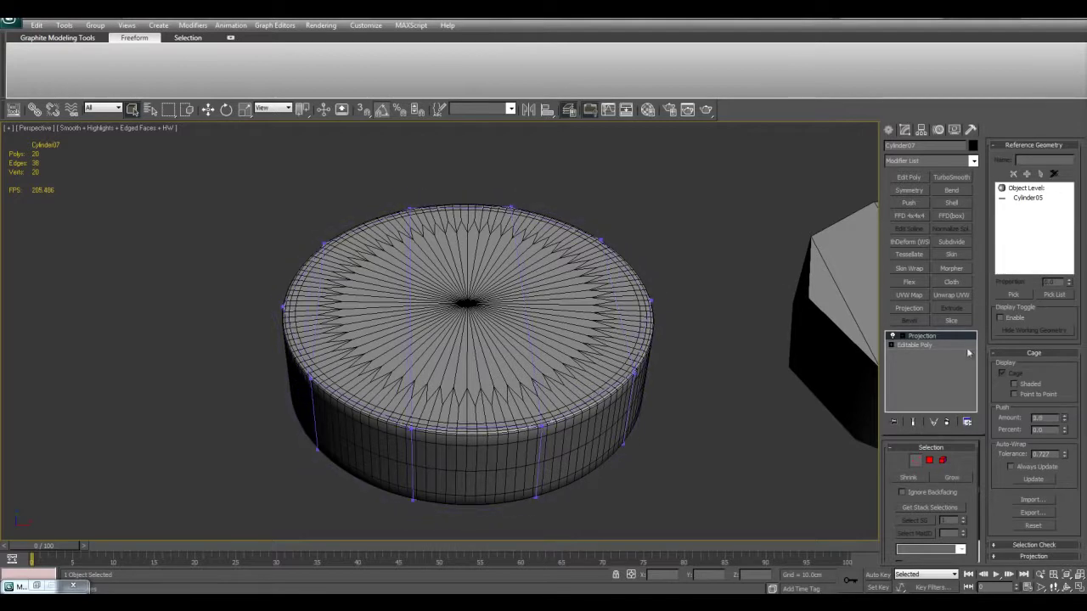
Select all points of the projection cage and scale them outward in the Top view around the high-poly cylinder
left_click(904, 339)
scroll(425, 259, "down", 3)
left_click_drag(296, 219, 713, 508)
key("alt+w")
key("alt+w")
scroll(520, 340, "up", 4)
left_click_drag(445, 397, 450, 392)
key("F3")
key("j")
middle_click_drag(493, 378, 506, 370)
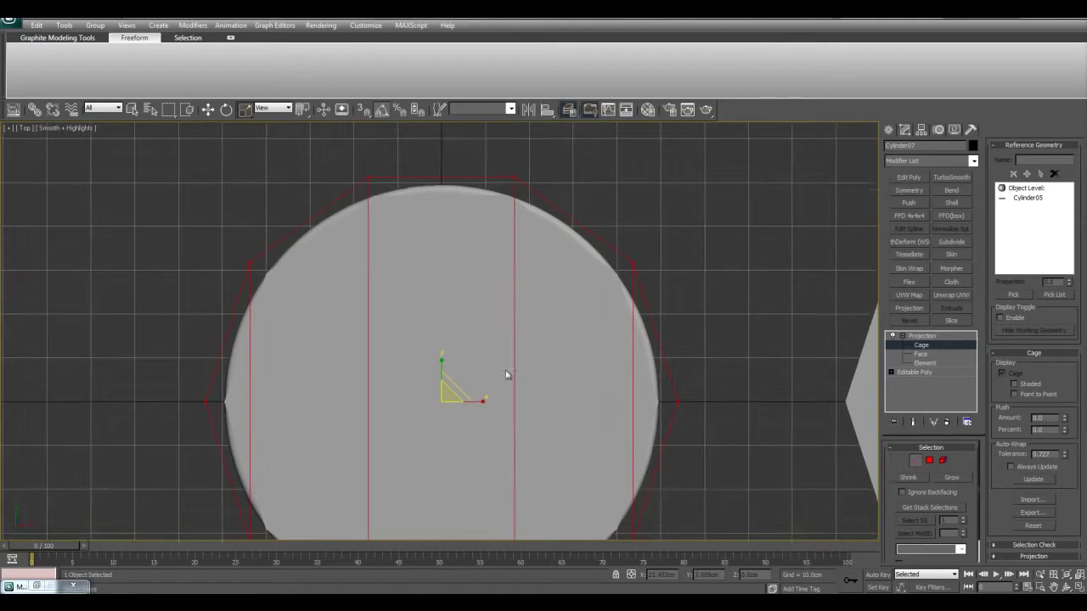
left_click_drag(483, 398, 464, 392)
Scale the cage vertically in the Front view to enclose the cylinder's height, and return to the Perspective view with cage editing off
key("alt+w")
right_click(676, 282)
key("alt+w")
middle_click_drag(539, 440, 546, 315)
left_click_drag(513, 374, 515, 372)
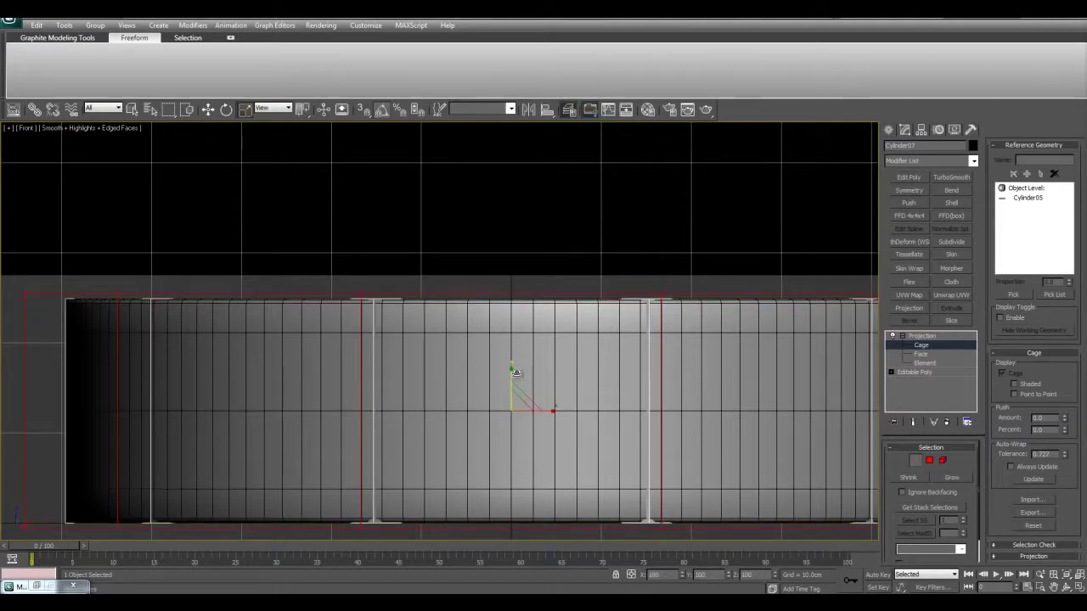
key("1")
key("q")
key("alt+w")
right_click(677, 411)
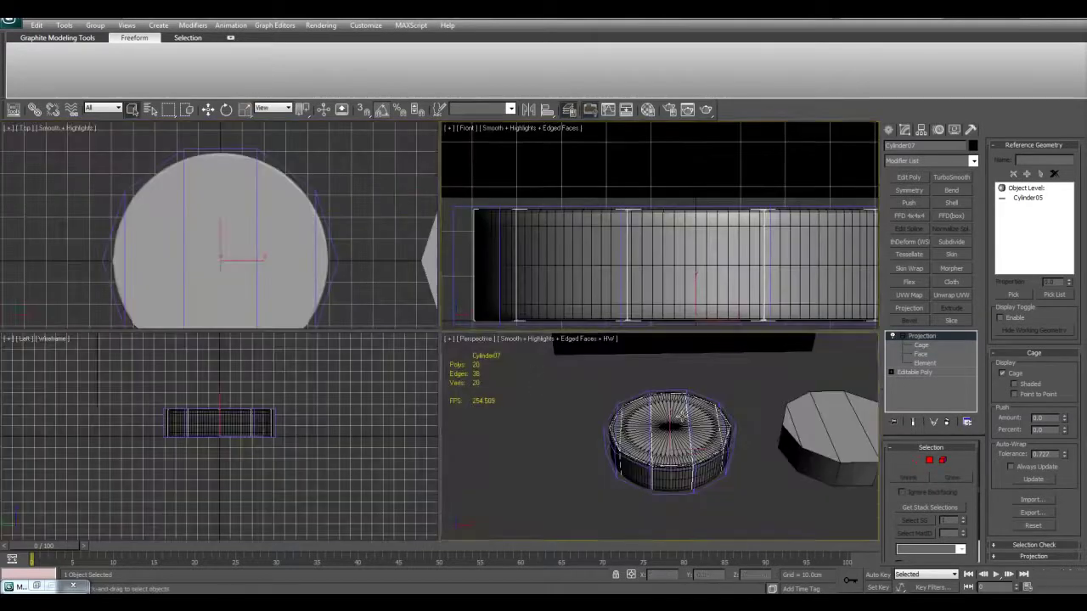
key("alt+w")
middle_click_drag(683, 399, 619, 395)
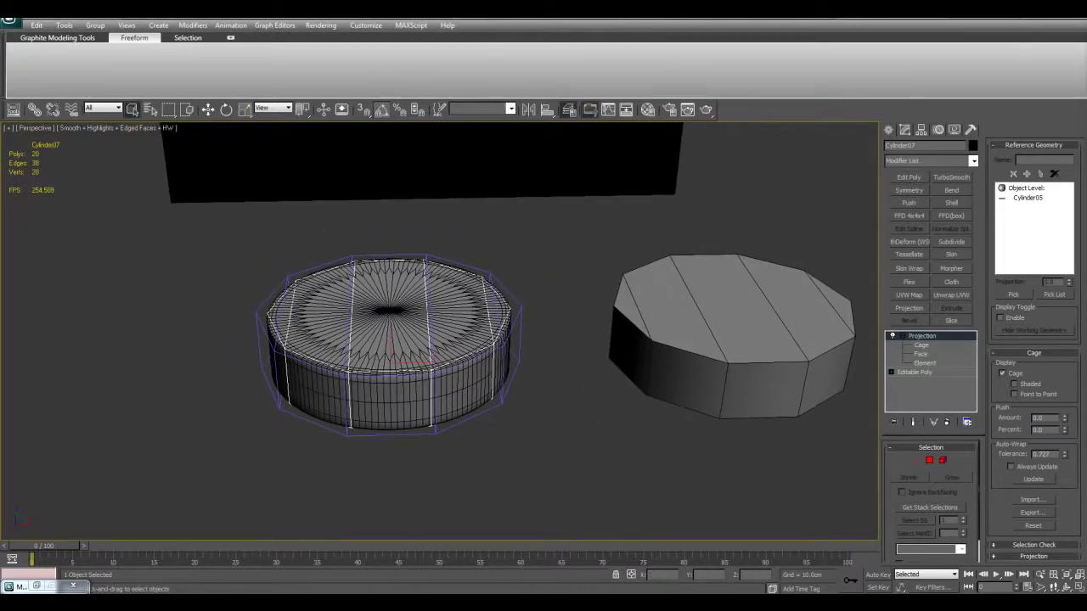
Enable projection mapping for Cylinder07 in Render To Texture, and set the renderer's antialiasing filter to Cook Variable from the projection options
key("0")
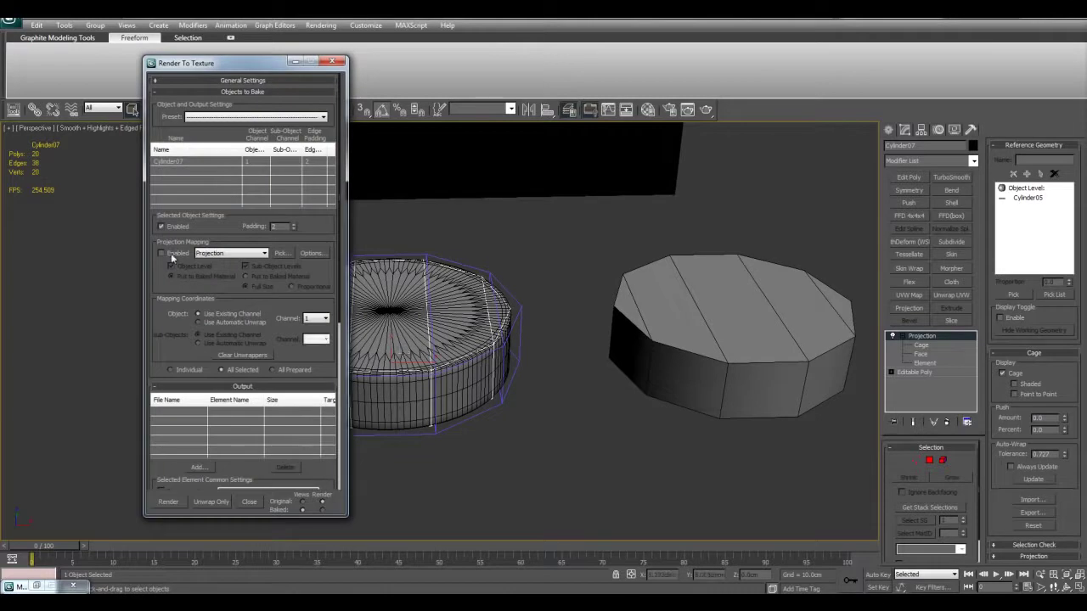
left_click(310, 253)
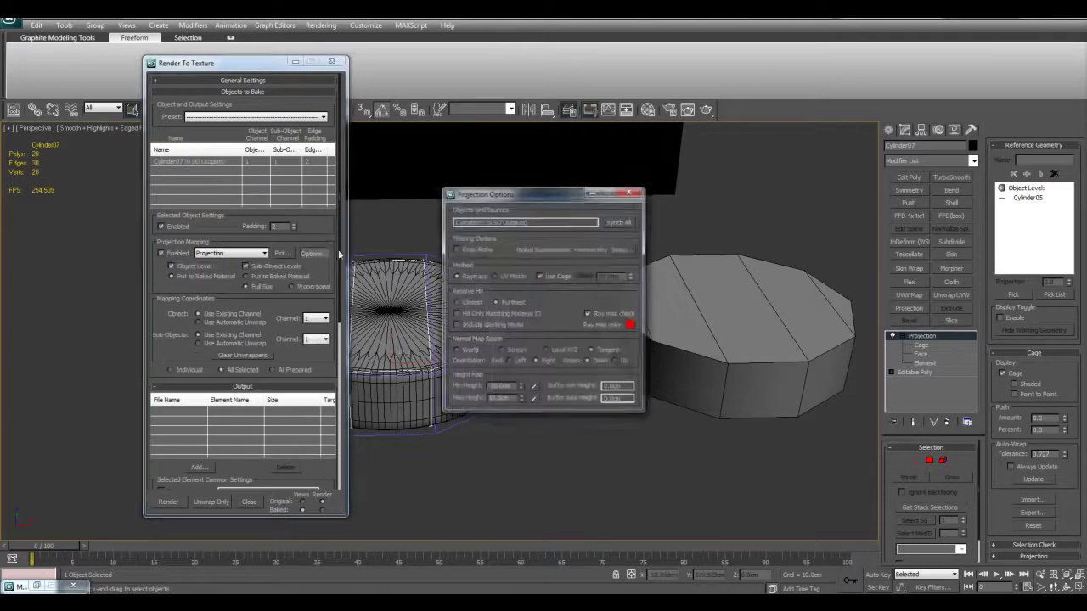
left_click(620, 250)
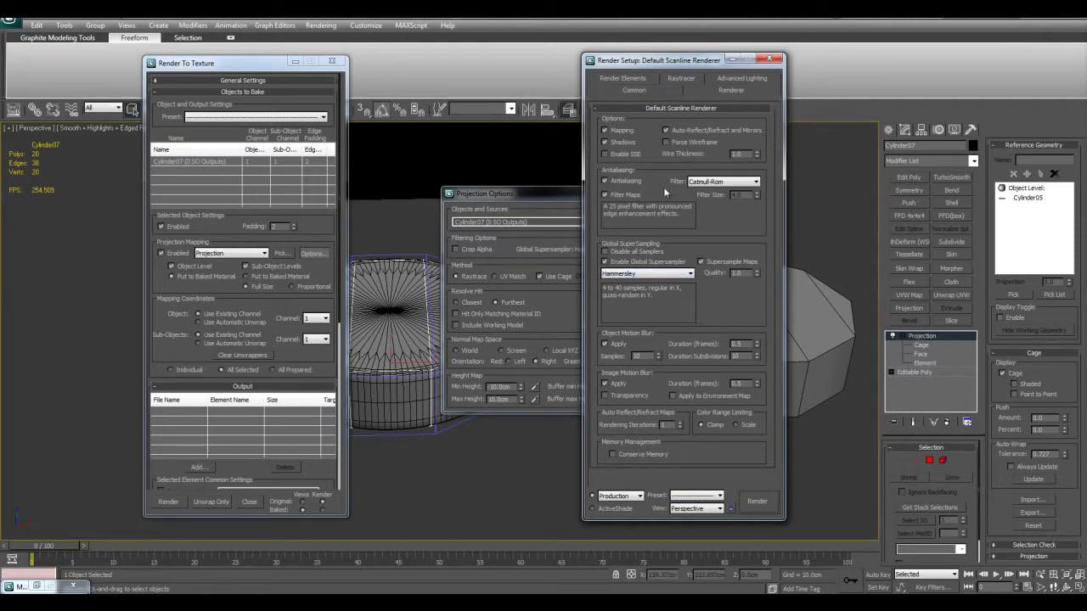
left_click(722, 182)
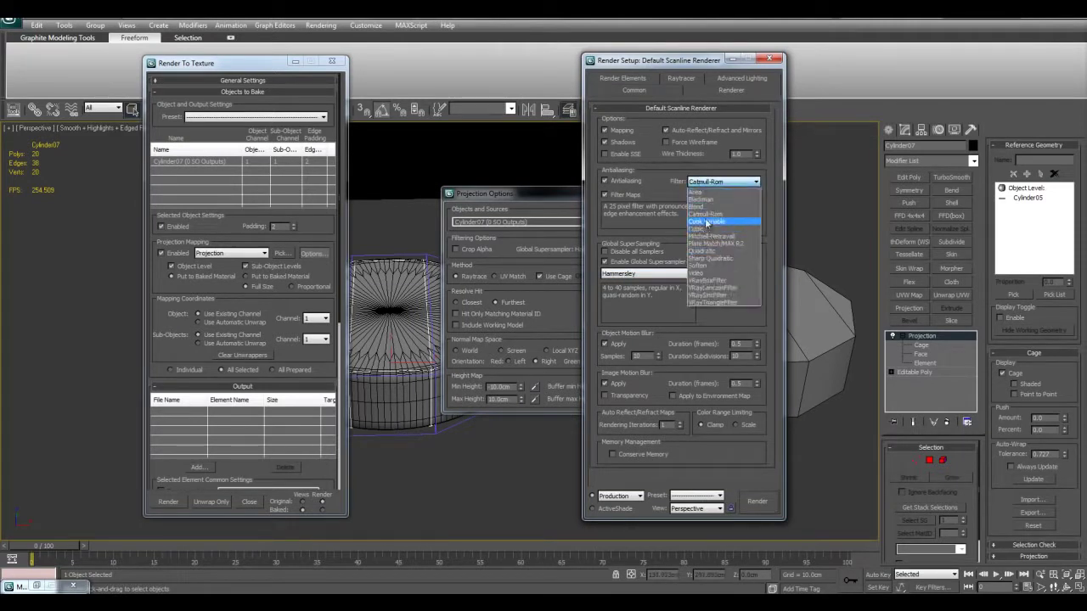
left_click(706, 222)
left_click(771, 58)
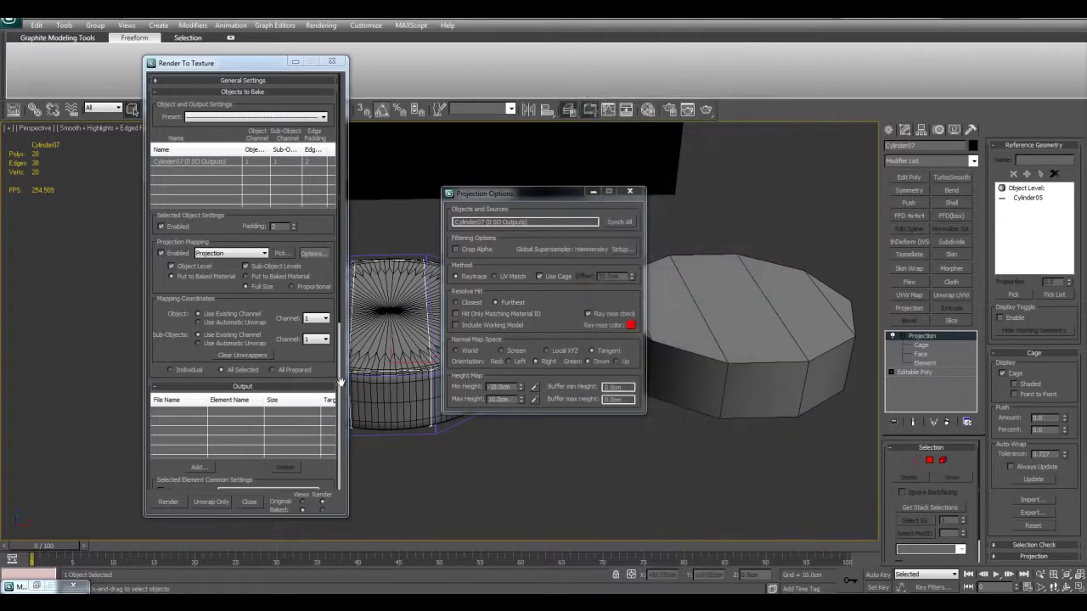
Add a NormalsMap element to the bake output and give its file a new name beginning with "cylinder"
scroll(218, 396, "down", 3)
left_click(199, 383)
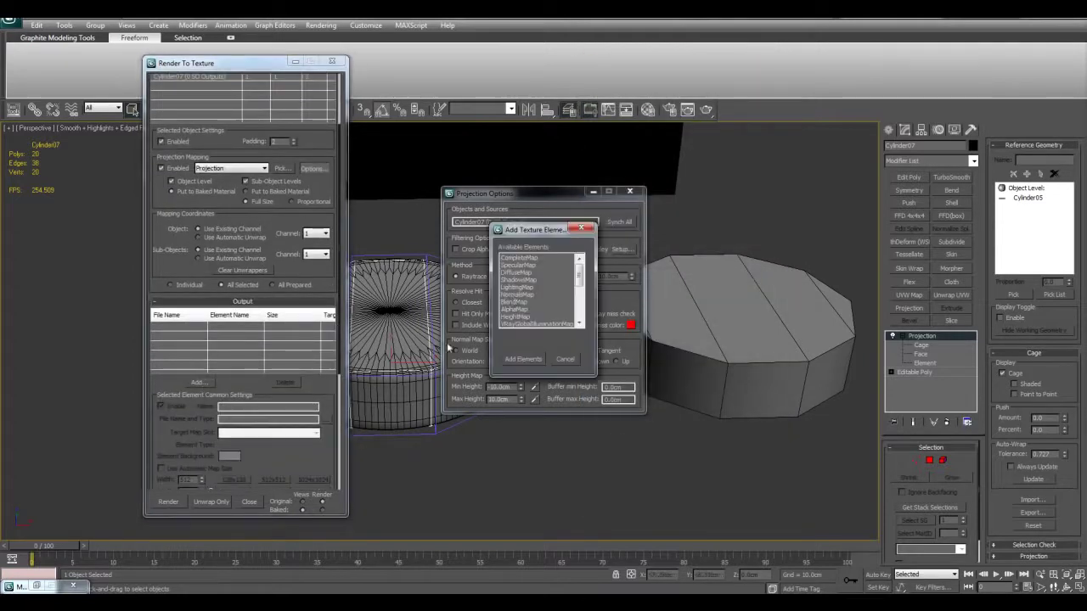
double_click(517, 295)
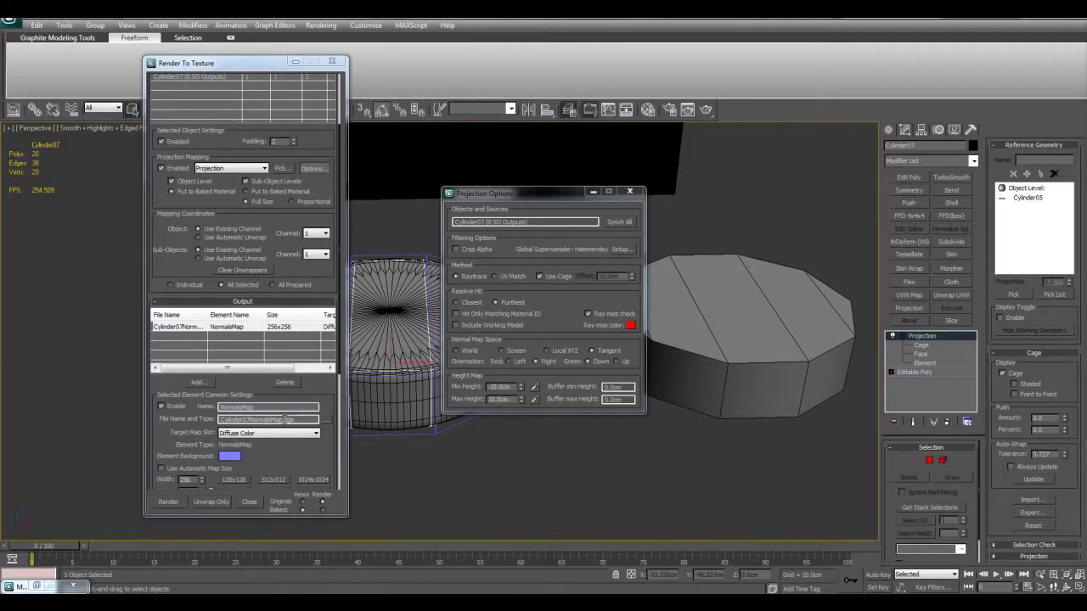
double_click(254, 419)
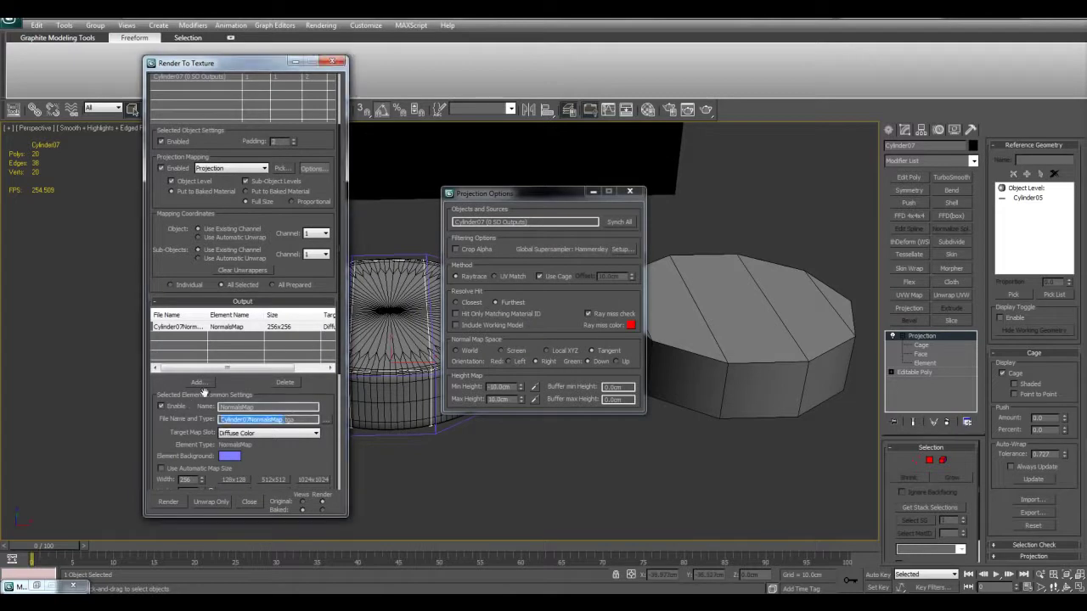
type("Cylind")
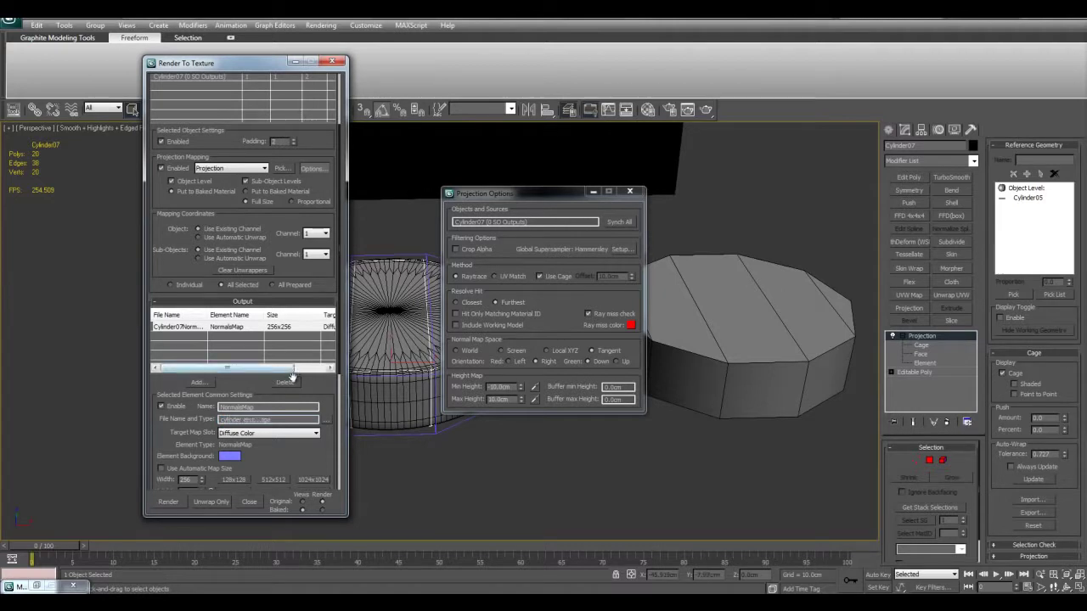
scroll(317, 399, "down", 3)
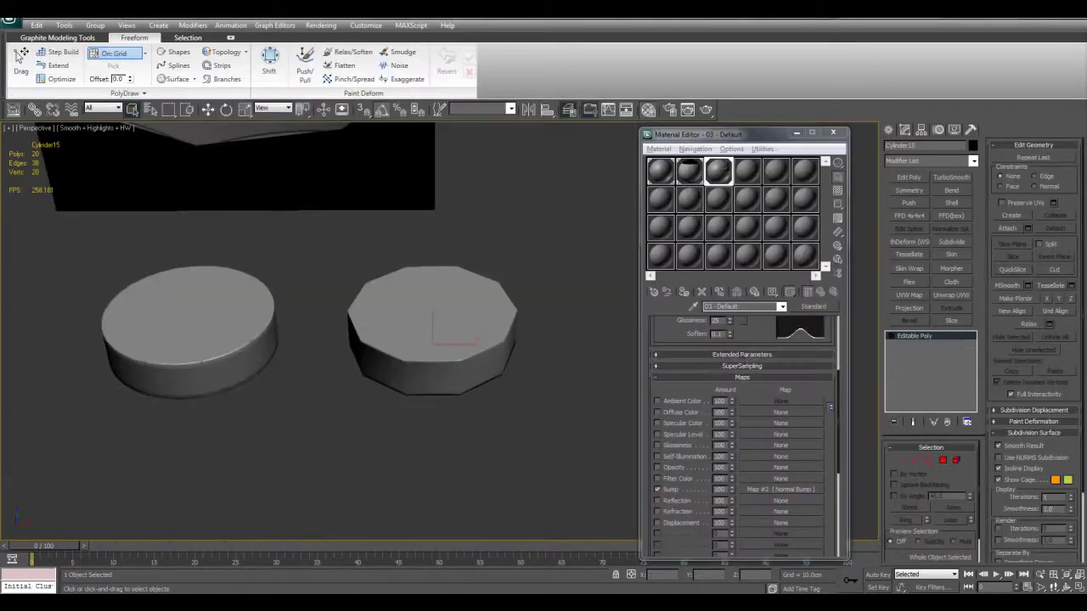
Compare the normal-mapped low-poly cylinder with the high-poly one, and examine the rim corners on the reference image with the Material Editor minimized
middle_click_drag(494, 362, 496, 386)
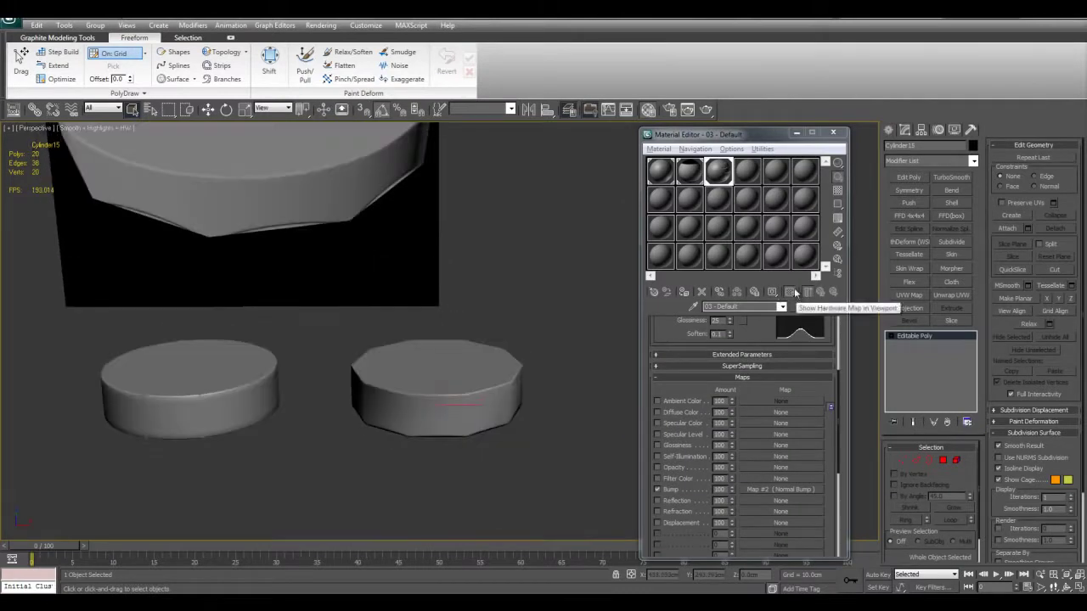
mouse_move(488, 308)
middle_mouse_down()
mouse_move(514, 378)
mouse_move(490, 301)
middle_mouse_up()
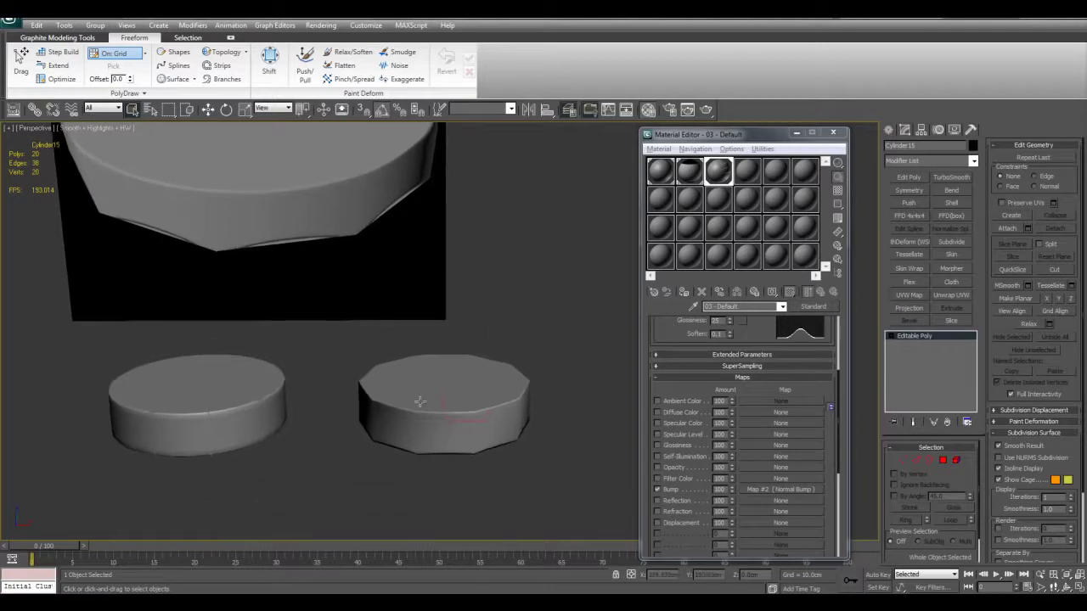
scroll(452, 407, "up", 3)
left_click(798, 134)
middle_click_drag(578, 318, 522, 348)
scroll(521, 347, "down", 5)
scroll(522, 306, "up", 8)
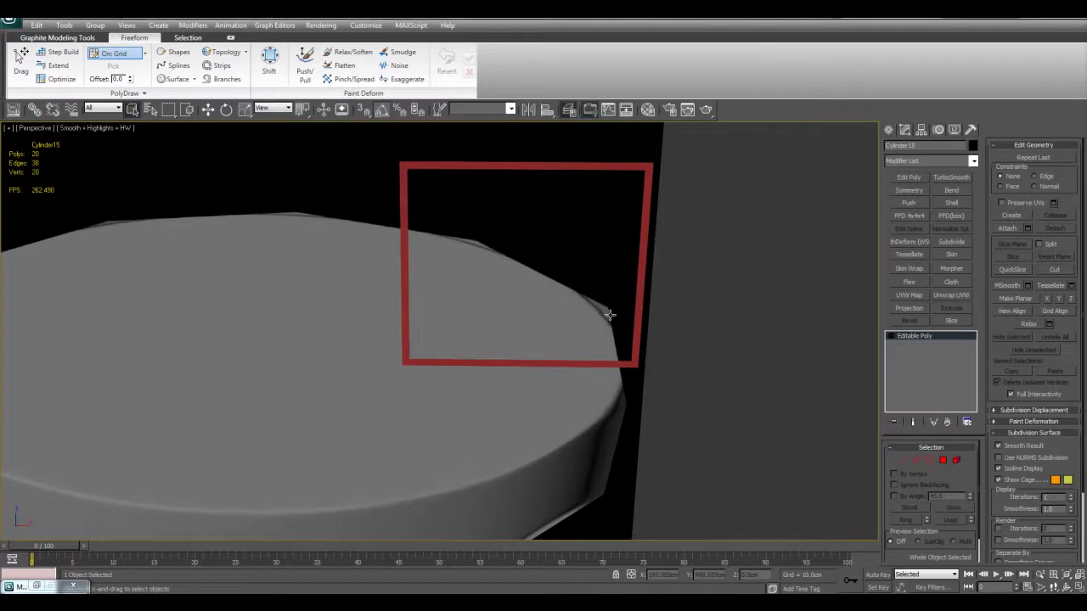
Examine the normal-mapped low-poly cylinder's top outline, side wall and lower rim corners up close
scroll(610, 315, "down", 8)
left_click(587, 332)
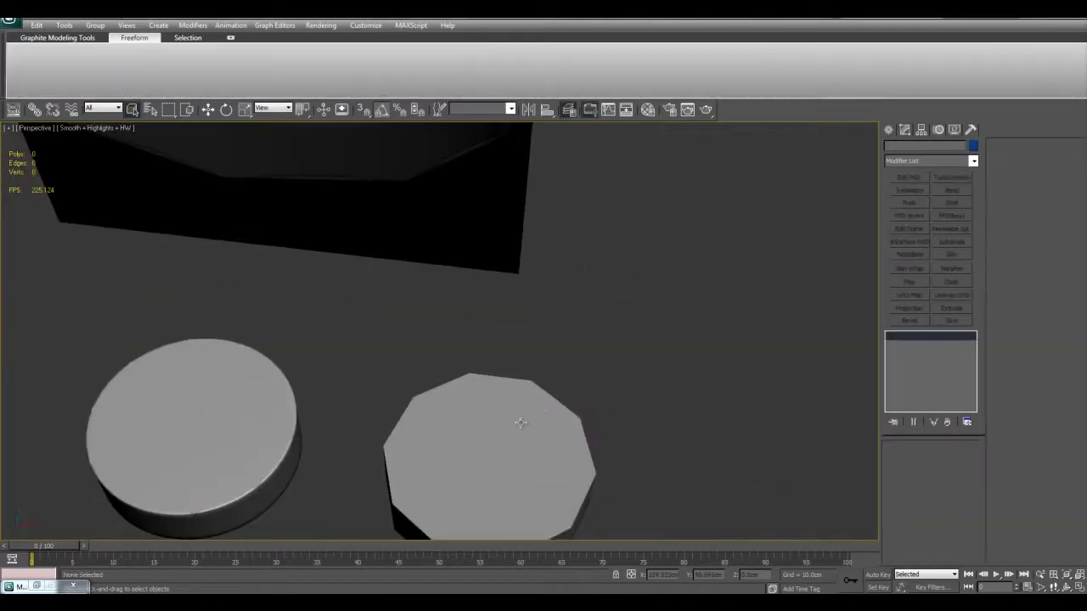
left_click(521, 422)
scroll(520, 422, "up", 8)
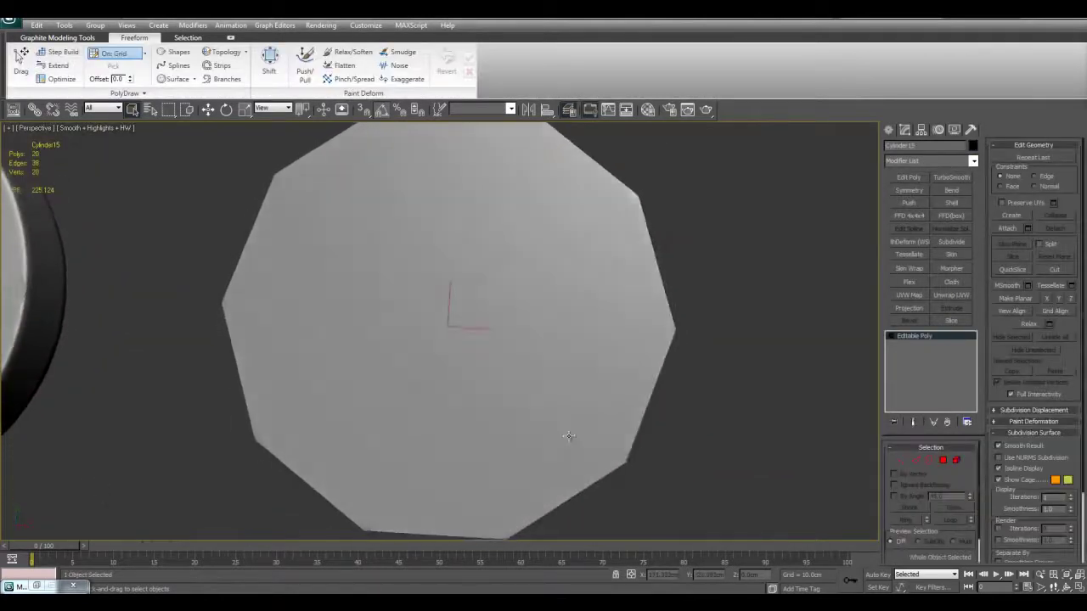
middle_click_drag(569, 435, 590, 381, "alt")
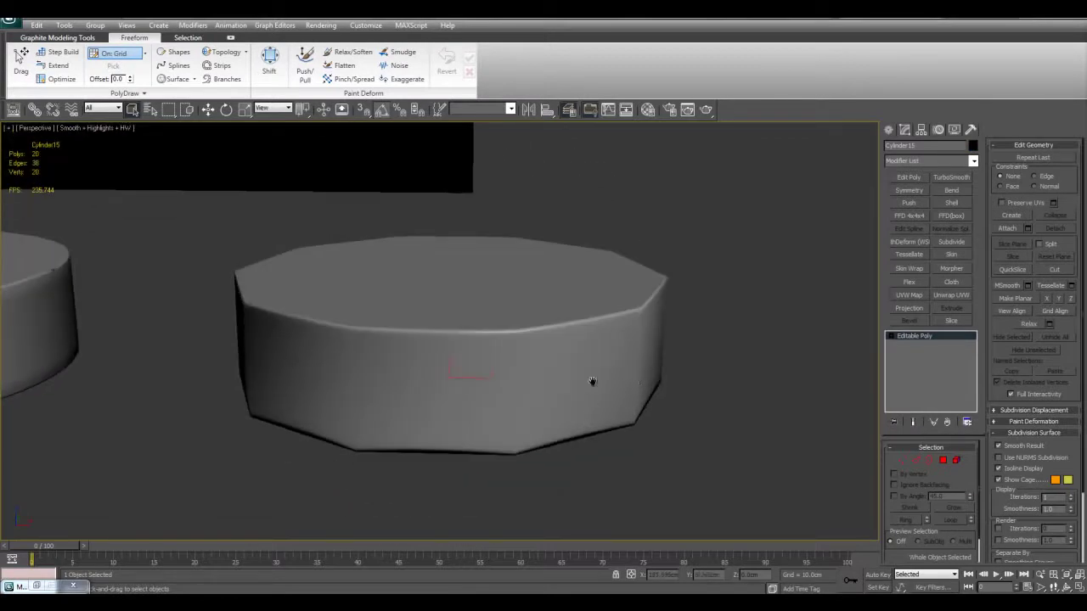
scroll(611, 396, "up", 4)
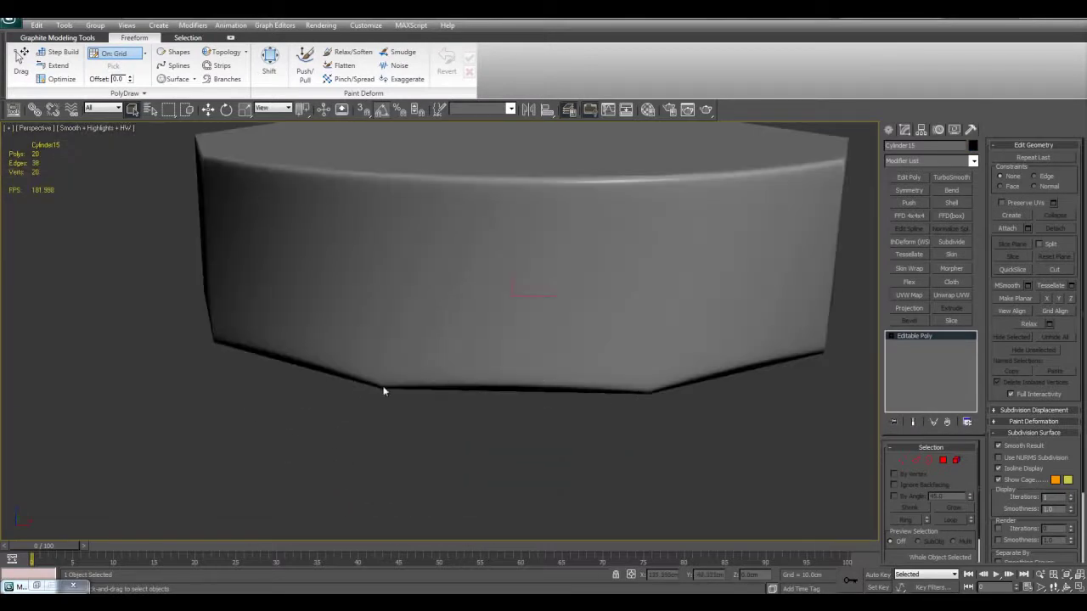
scroll(391, 387, "up", 2)
scroll(653, 393, "up", 2)
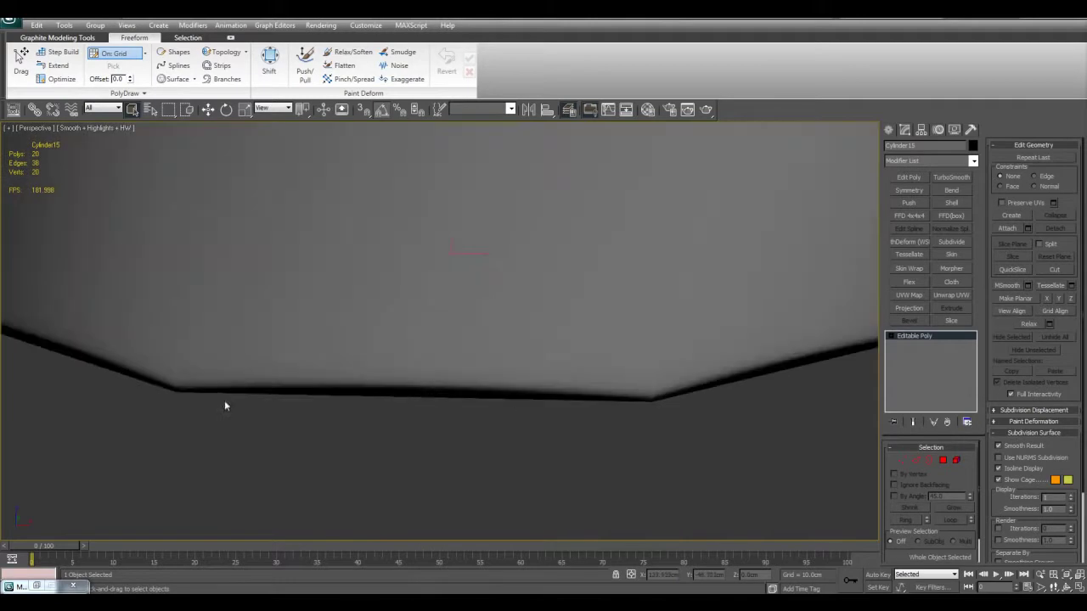
scroll(224, 406, "down", 8)
Turn on edged faces and move the low-poly Cylinder15 along X, farther away from the high-poly cylinder
key("F4")
key("w")
left_click_drag(496, 345, 601, 346)
key("q")
scroll(278, 326, "up", 3)
Isolate Cylinder07 and delete its Projection modifier, leaving only the Editable Poly
left_click(319, 340)
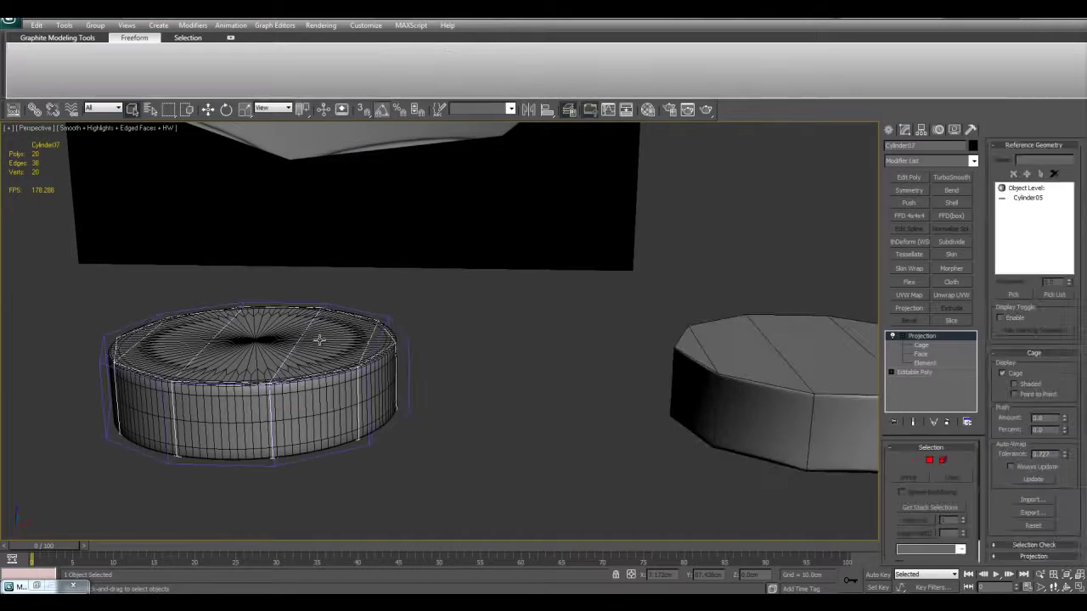
key("alt+q")
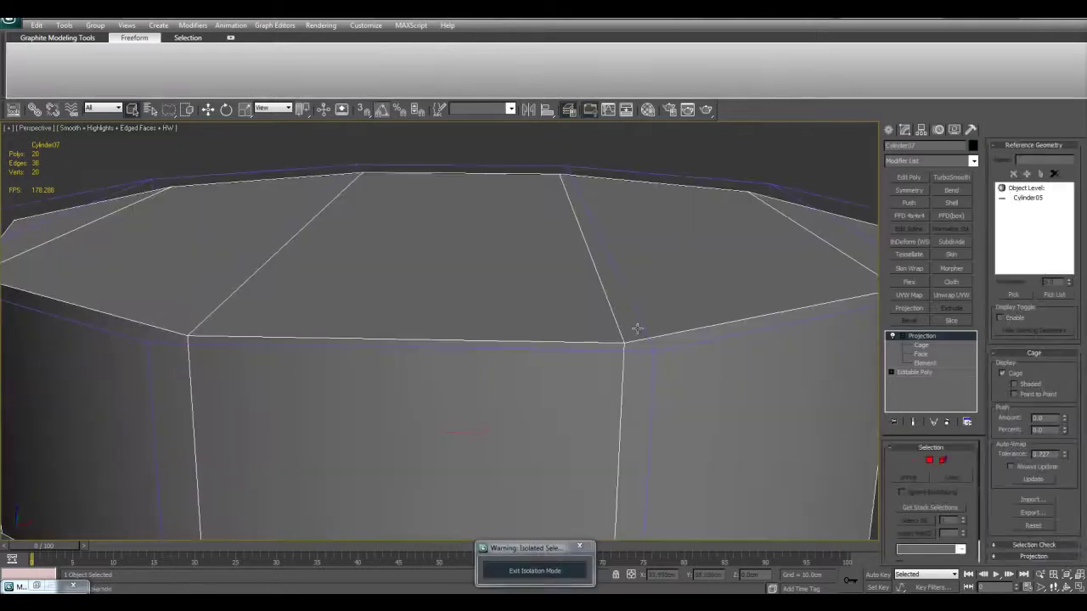
scroll(633, 357, "down", 5)
right_click(922, 337)
left_click(951, 355)
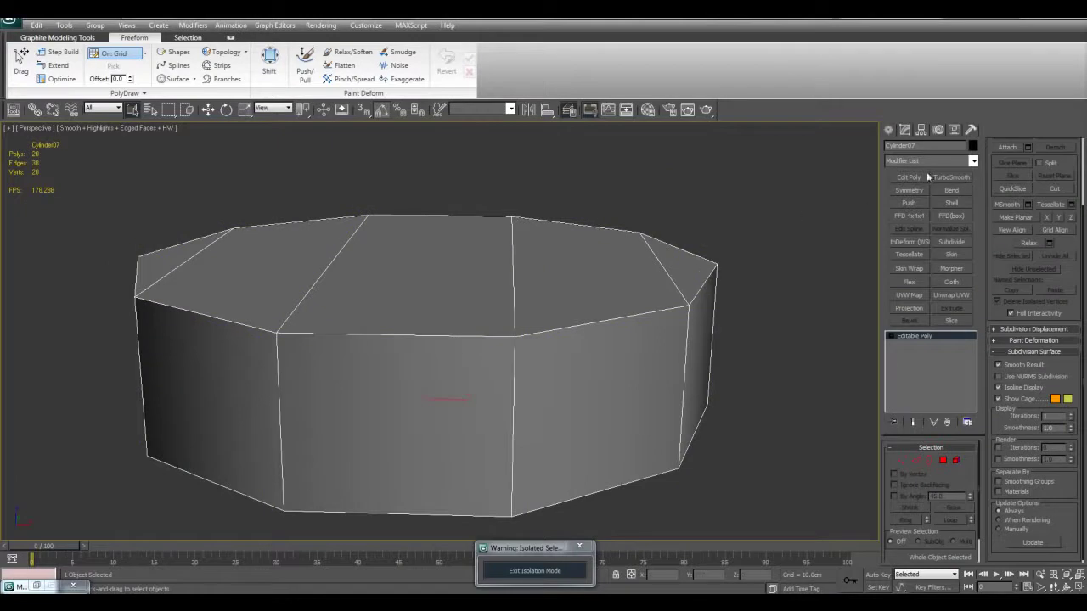
Add a TurboSmooth modifier to Cylinder07, separated by smoothing groups with 2 iterations, comparing the shape with the modifier off and on
left_click(953, 176)
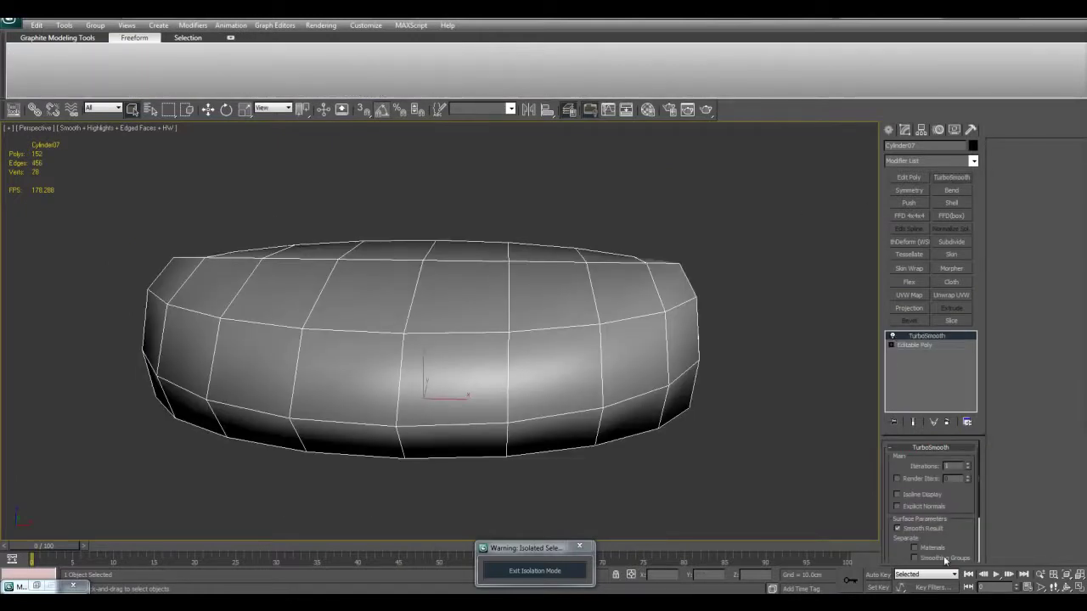
left_click(944, 556)
left_click(893, 336)
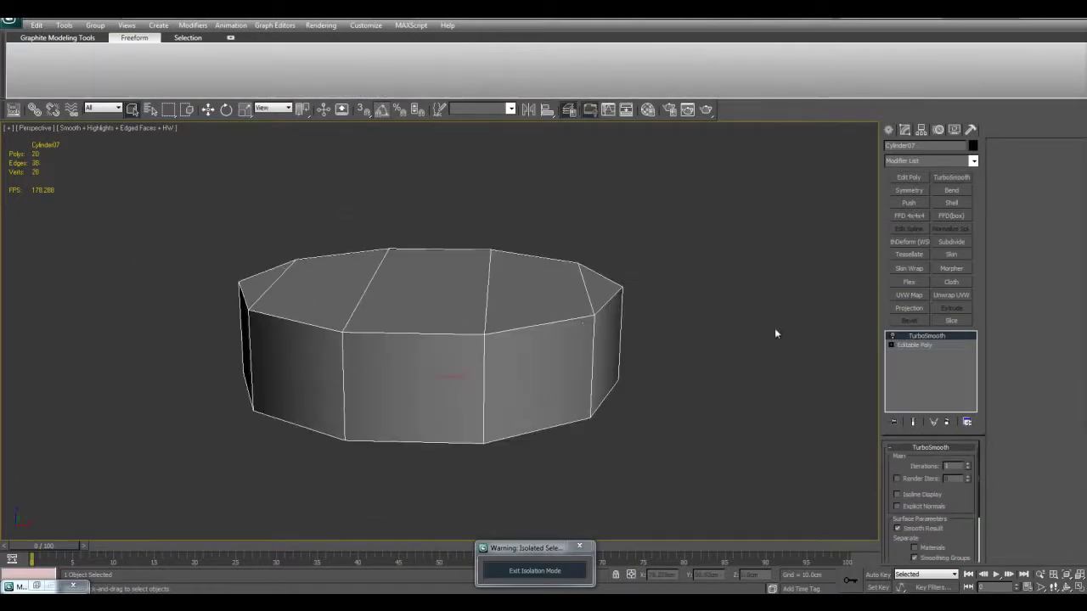
middle_click_drag(581, 314, 659, 338, "alt")
middle_click_drag(632, 274, 564, 326, "alt")
middle_click_drag(647, 257, 679, 327, "alt")
left_click(892, 337)
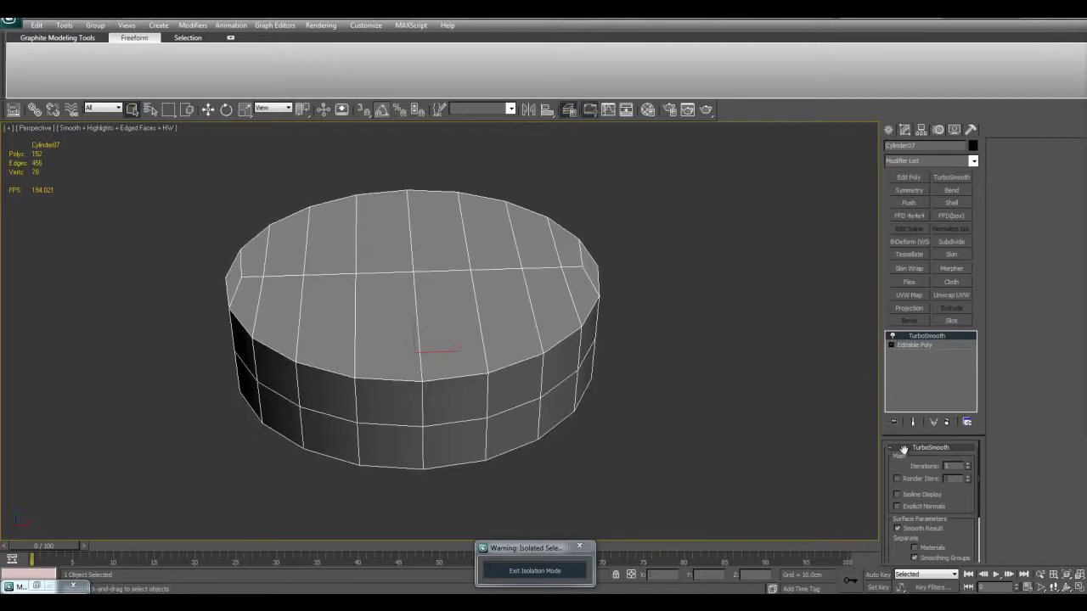
left_click(968, 464)
middle_click_drag(711, 427, 734, 420, "alt")
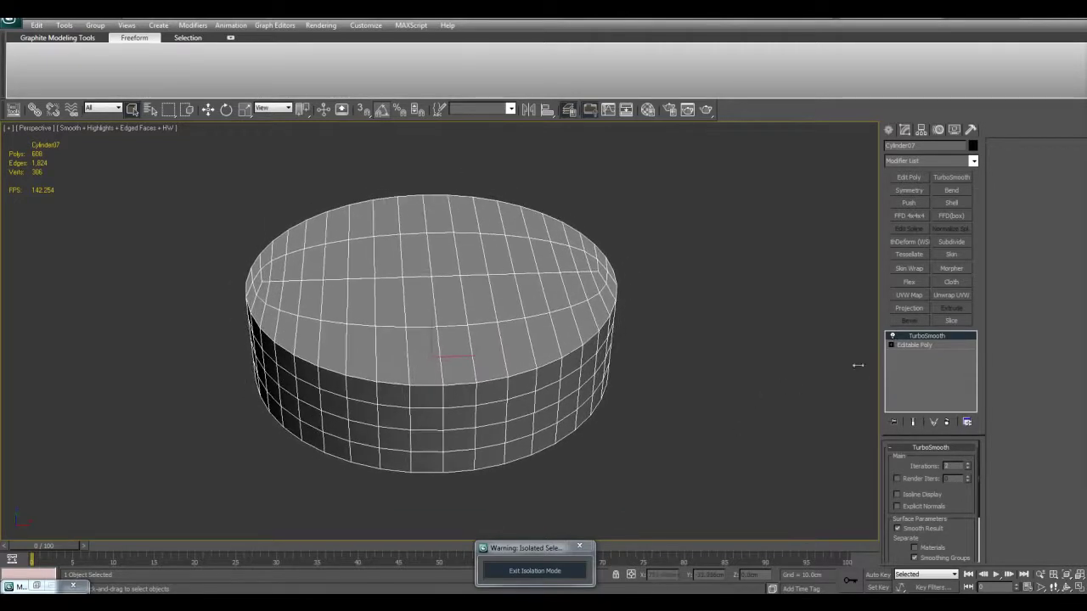
Try a Projection modifier on Cylinder07, exit isolation mode to compare it with the high-poly cylinder, and delete the modifier again
left_click(908, 308)
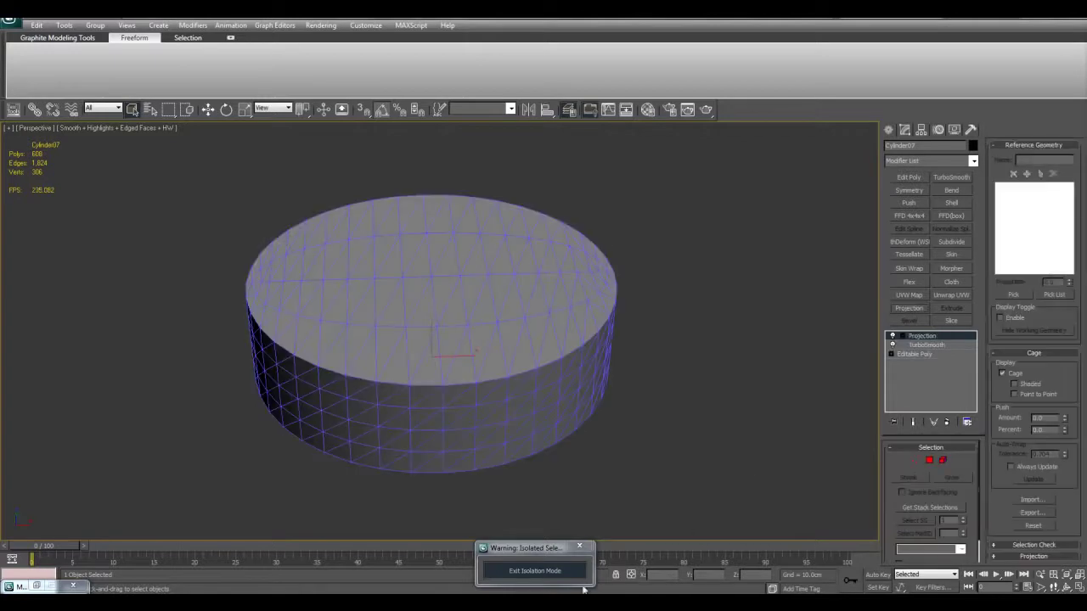
left_click(567, 575)
key("z")
middle_click_drag(587, 396, 781, 388, "alt")
scroll(682, 367, "down", 3)
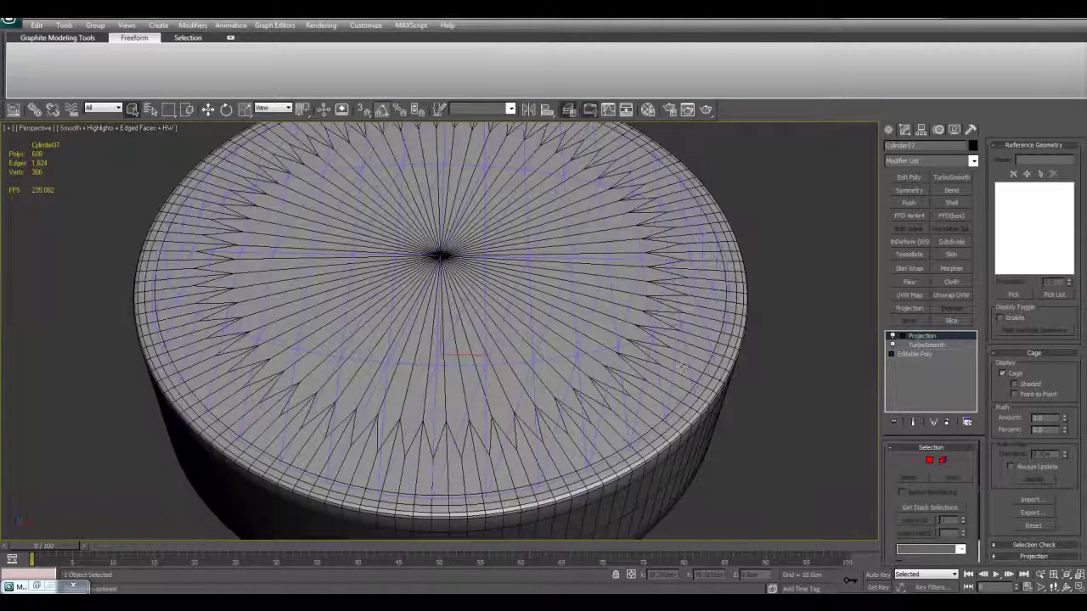
middle_click_drag(682, 367, 682, 361)
right_click(942, 338)
left_click(953, 352)
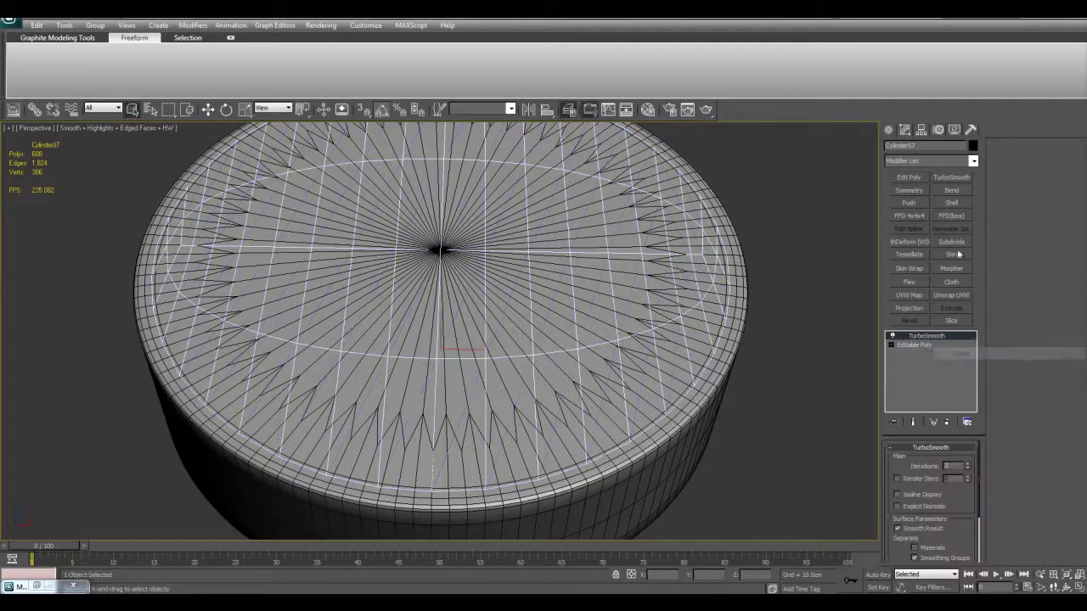
Add an Edit Poly modifier to Cylinder07 and scale its vertices up slightly to match the high-poly rim
left_click(898, 178)
key("1")
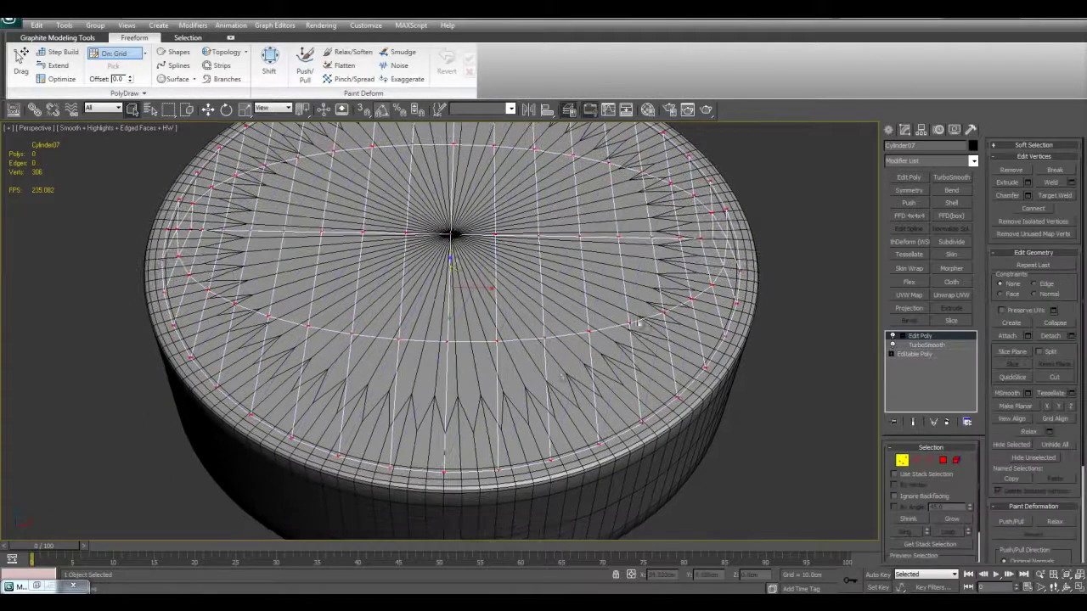
left_click(447, 283)
left_click_drag(460, 302, 458, 299)
middle_click_drag(618, 341, 607, 335)
key("1")
key("q")
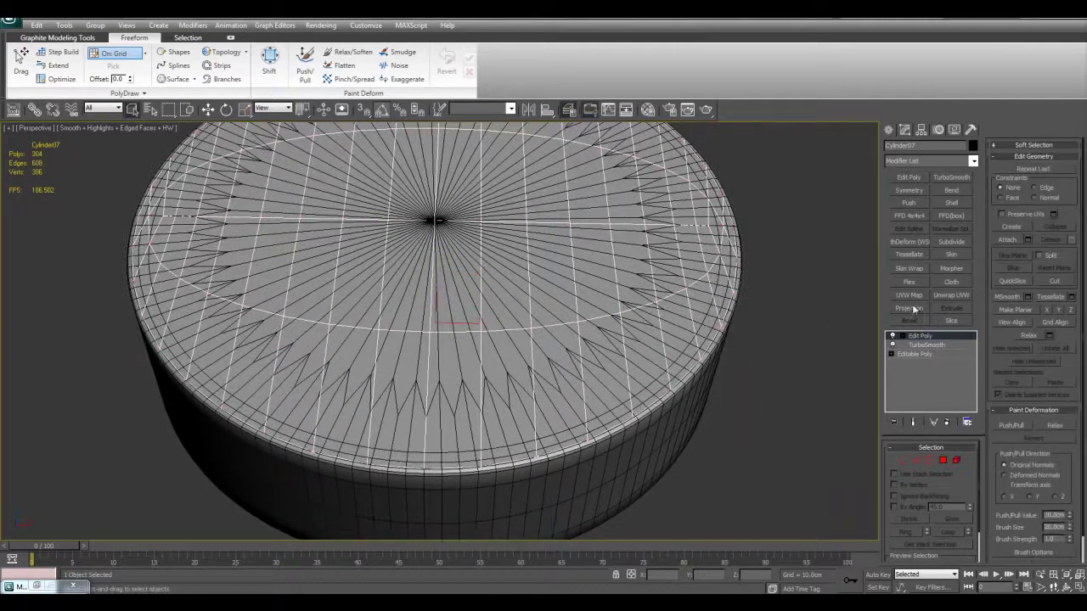
Add a Projection modifier to Cylinder07 and pick the high-poly Cylinder05 as its reference geometry
left_click(911, 309)
left_click(1015, 293)
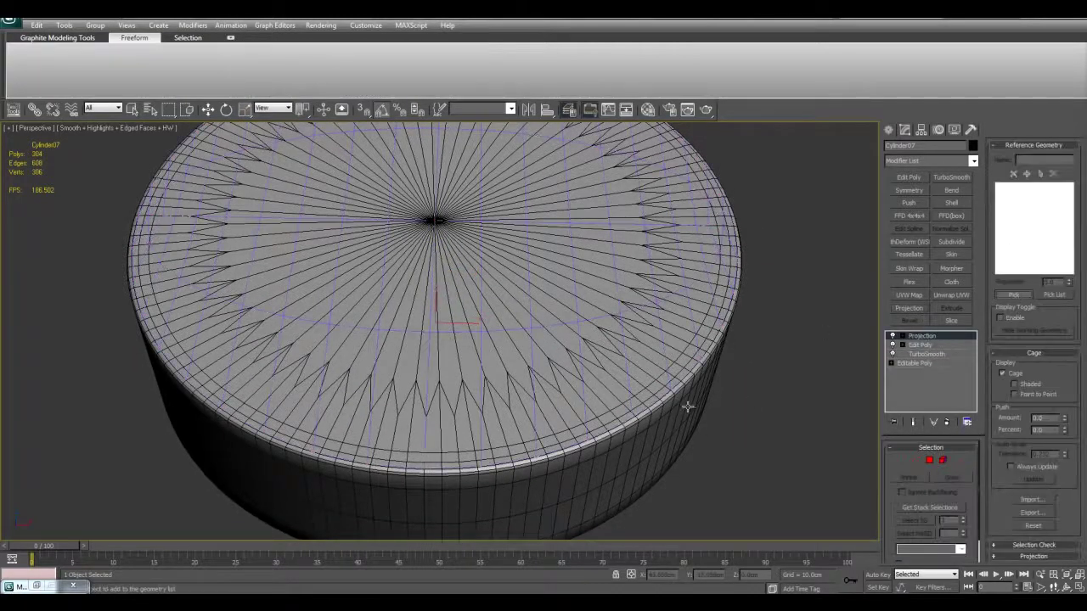
left_click(688, 407)
scroll(696, 418, "down", 3)
key("w")
key("q")
Scale the projection cage to 103% in X and Y in the Top view so it surrounds the cylinder
key("1")
key("alt+w")
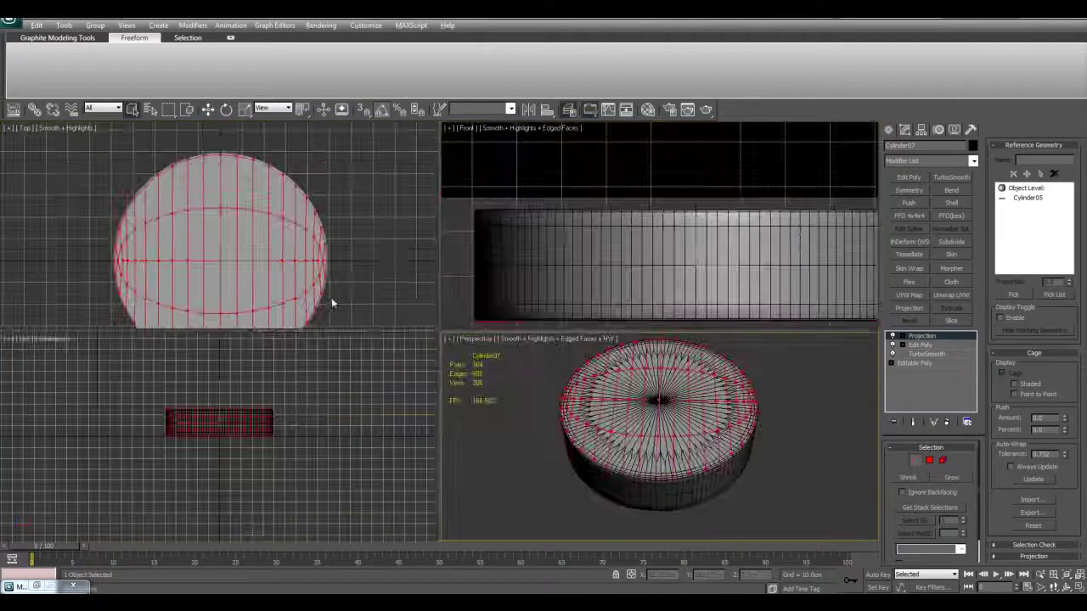
key("alt+w")
left_click_drag(455, 385, 453, 384)
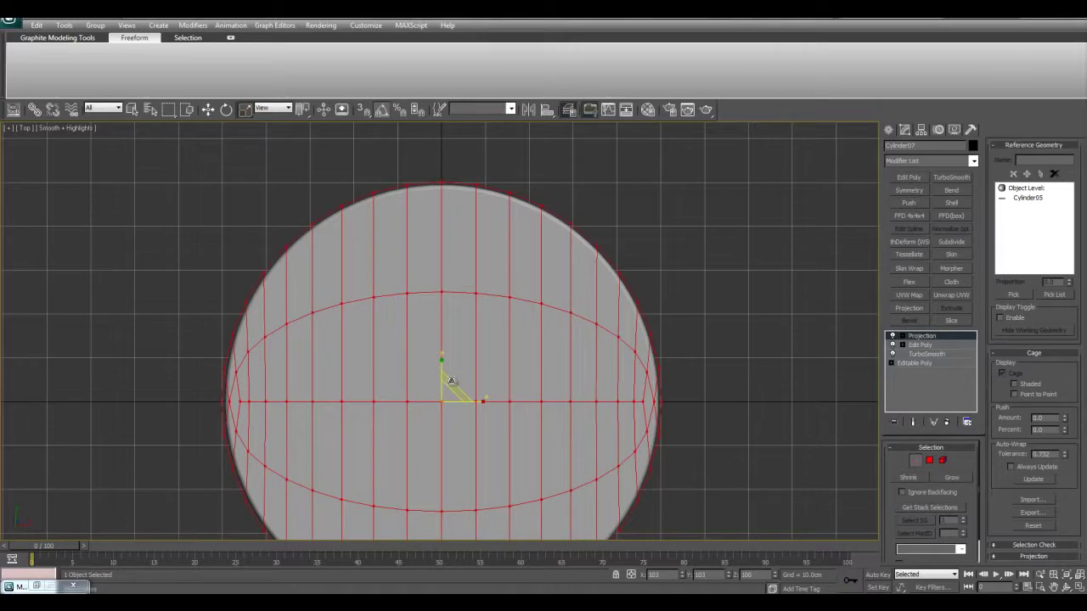
Scale the projection cage vertically in the Front view to enclose the cylinder's height, and return to the Perspective view
key("alt+w")
right_click(694, 311)
key("alt+w")
left_click_drag(510, 365, 506, 365)
key("alt+w")
right_click(675, 416)
key("alt+w")
scroll(679, 413, "up", 1)
middle_click_drag(677, 356, 654, 397)
scroll(705, 342, "down", 2)
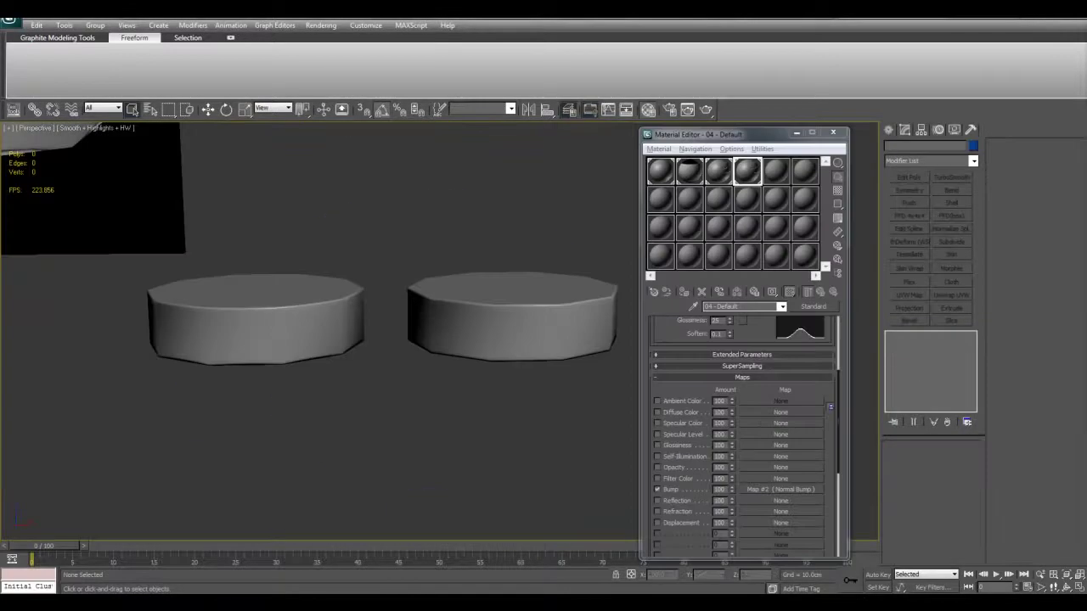
Compare the two normal-mapped low-poly cylinders, Cylinder15 and Cylinder16, and minimize the Material Editor
middle_click_drag(533, 284, 537, 297)
left_click(262, 301)
middle_click_drag(347, 298, 347, 343, "alt")
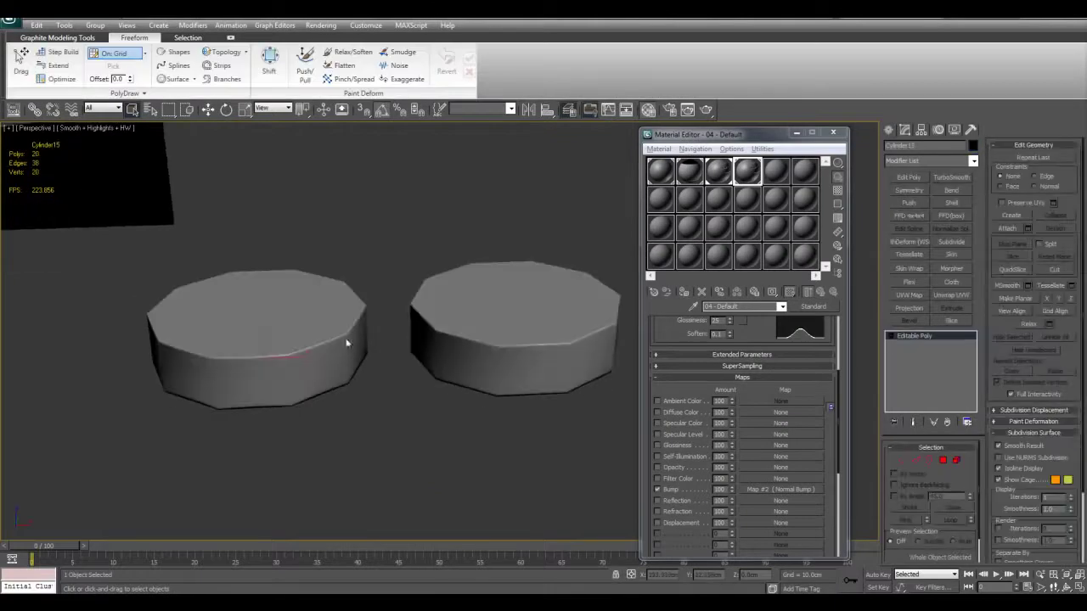
left_click(561, 314)
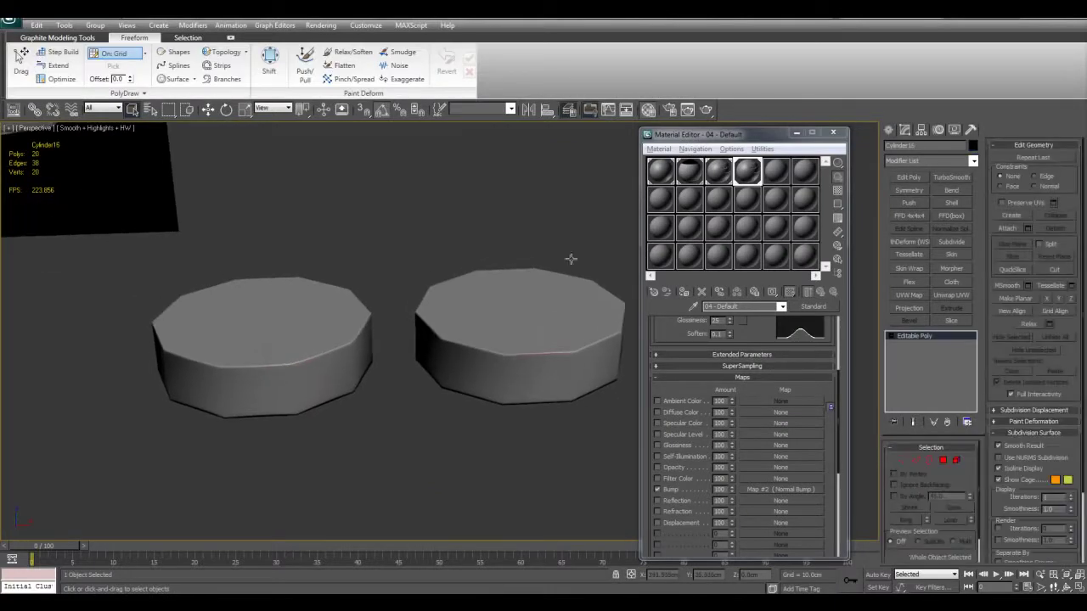
left_click(797, 135)
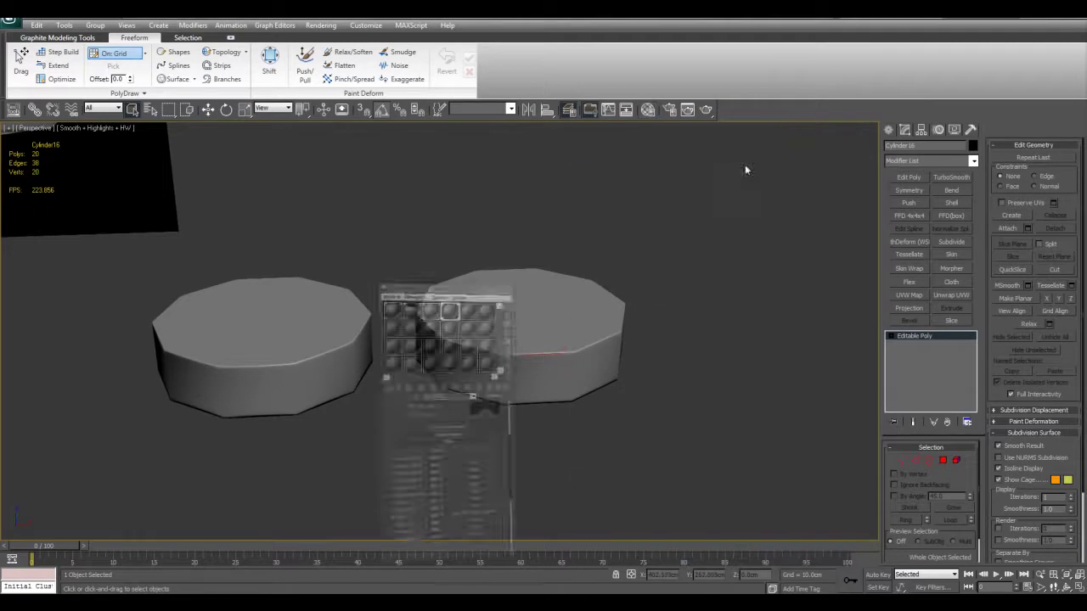
left_click(741, 169)
Examine the lower rims and side shading of the two normal-mapped cylinders up close from several angles
middle_click_drag(560, 281, 628, 264)
scroll(632, 268, "up", 3)
middle_click_drag(656, 315, 620, 356, "alt")
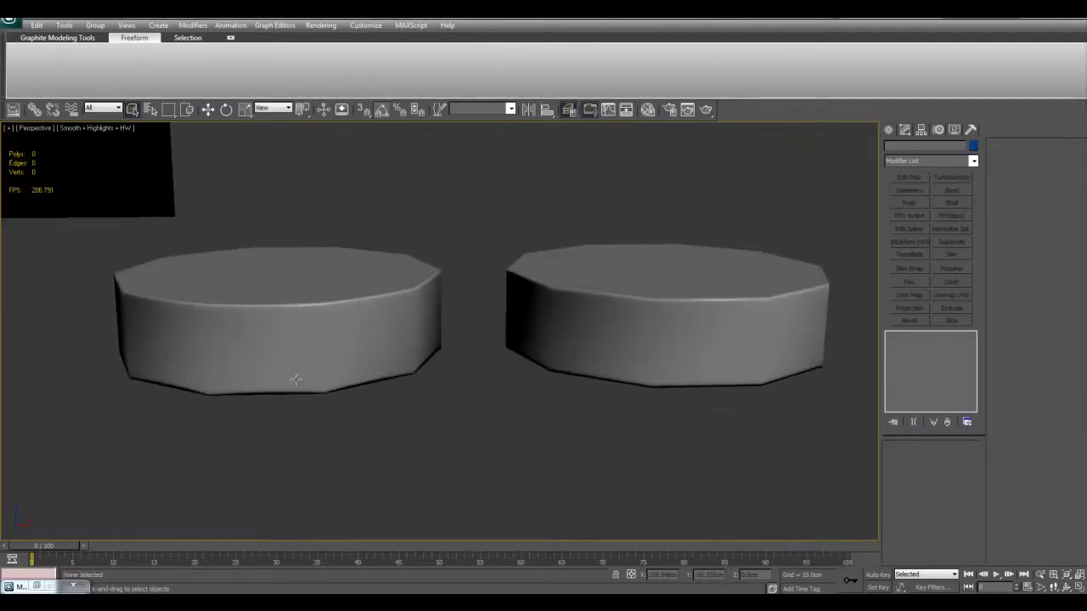
middle_click_drag(292, 399, 605, 366, "alt")
scroll(578, 321, "up", 5)
scroll(665, 388, "up", 3)
middle_click_drag(665, 389, 667, 361)
scroll(689, 361, "down", 3)
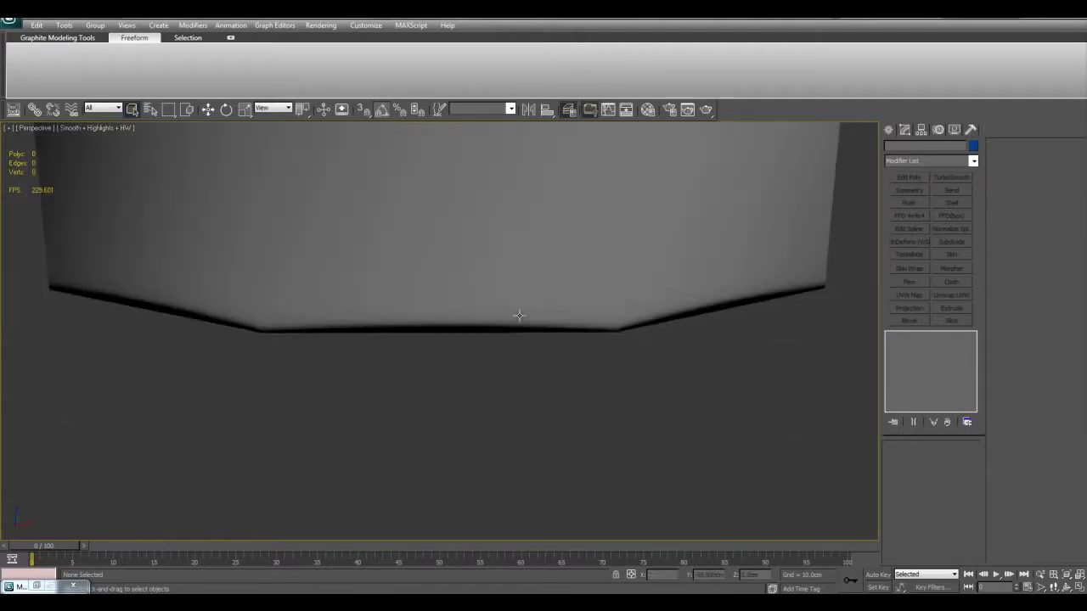
scroll(589, 345, "down", 3)
middle_click_drag(586, 344, 446, 361)
scroll(450, 364, "up", 4)
middle_click_drag(535, 356, 699, 316, "alt")
scroll(634, 305, "down", 4)
middle_click_drag(575, 289, 570, 328, "alt")
Turn on edged faces and isolate Cylinder07 to examine its subdivided mesh and surrounding projection cage
left_click(519, 281)
scroll(519, 322, "down", 5)
middle_click_drag(546, 284, 542, 313, "alt")
middle_click_drag(387, 325, 561, 315)
key("F4")
middle_click_drag(327, 303, 524, 282)
left_click(279, 338)
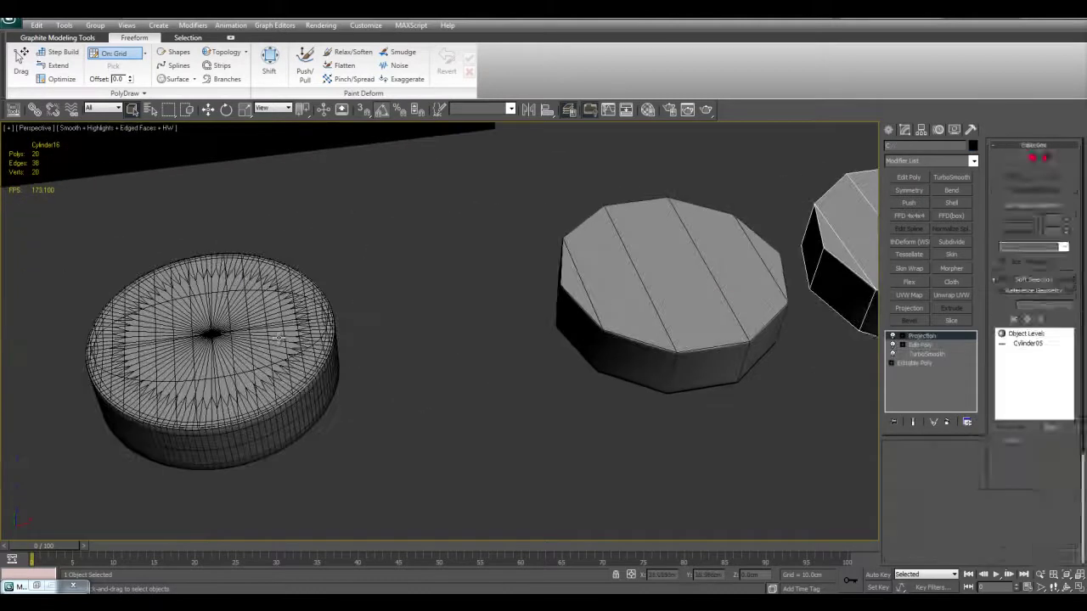
middle_click_drag(352, 330, 382, 328)
key("alt+q")
middle_click_drag(530, 370, 540, 335, "alt")
middle_click_drag(316, 293, 306, 253, "alt")
middle_click_drag(517, 410, 556, 464, "alt")
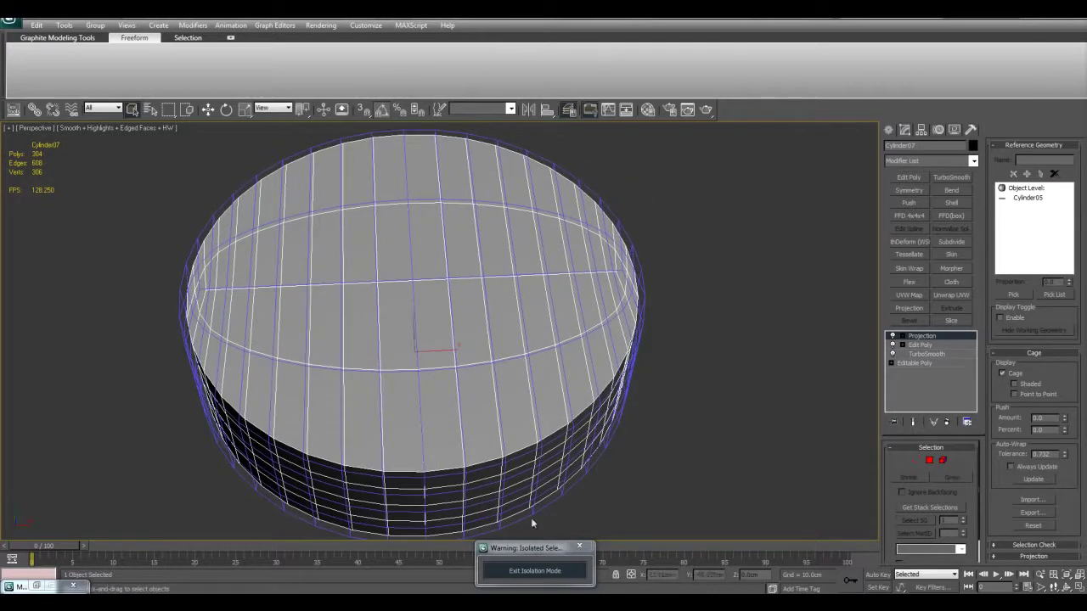
Exit isolation mode and compare the baked low-poly cylinders with the high-poly one beside the reference image
left_click(521, 570)
left_click(840, 218)
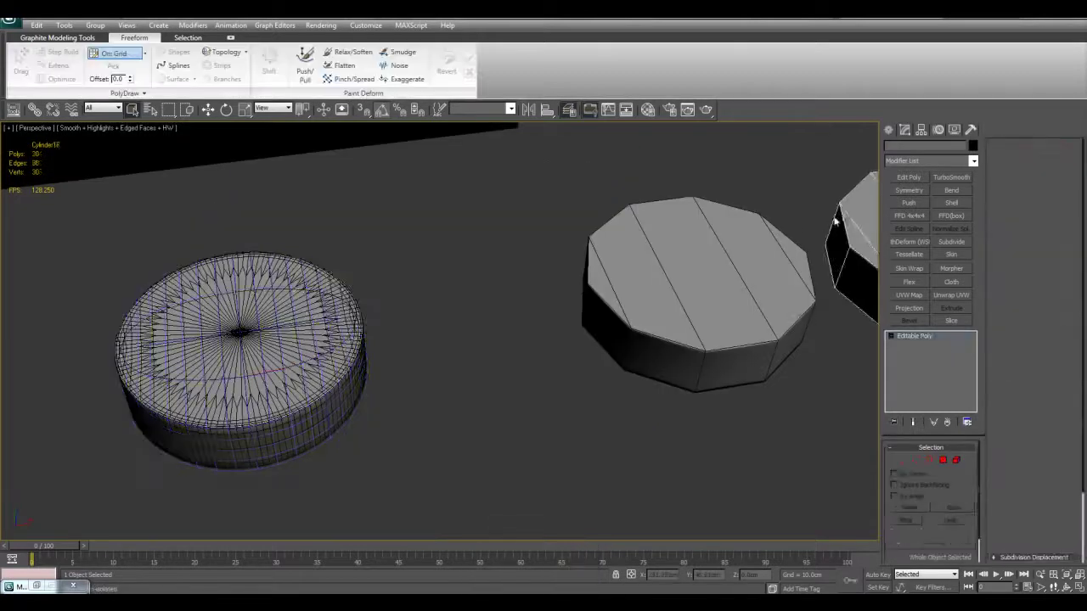
key("z")
middle_click_drag(776, 242, 675, 250)
middle_click_drag(671, 289, 682, 266, "alt")
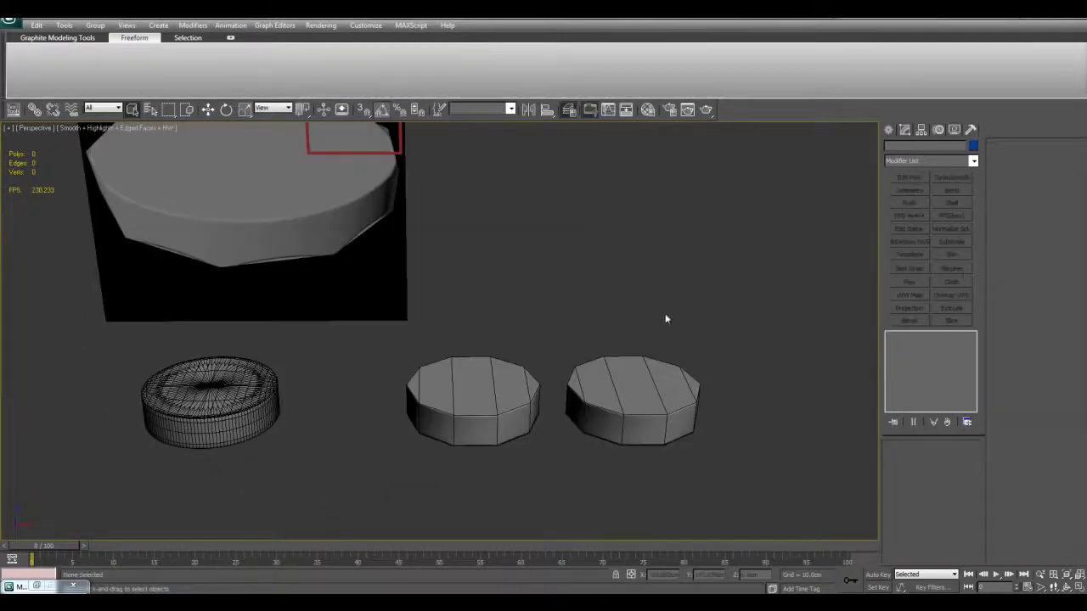
middle_click_drag(665, 319, 709, 306, "alt")
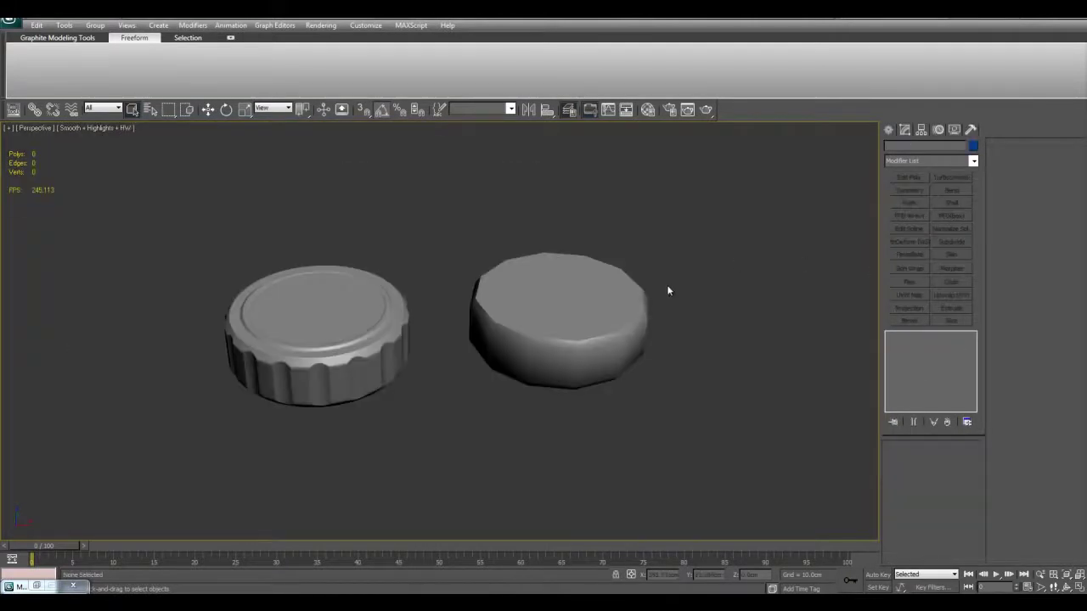
Examine the grooved high-poly cap beside its low-poly version, both with and without edged faces
middle_click_drag(694, 263, 686, 284)
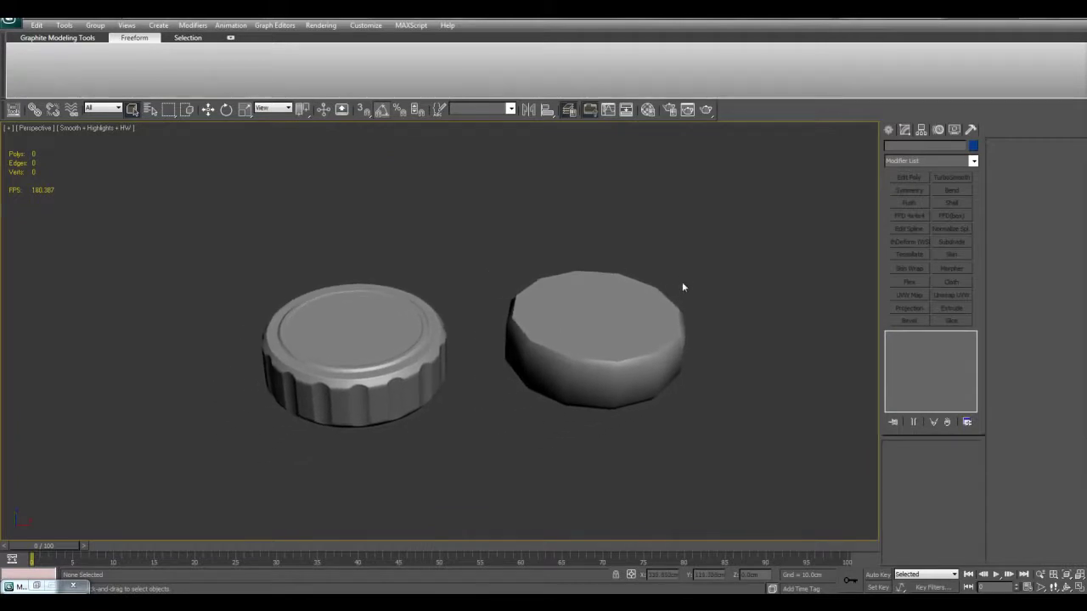
scroll(685, 284, "up", 3)
key("F4")
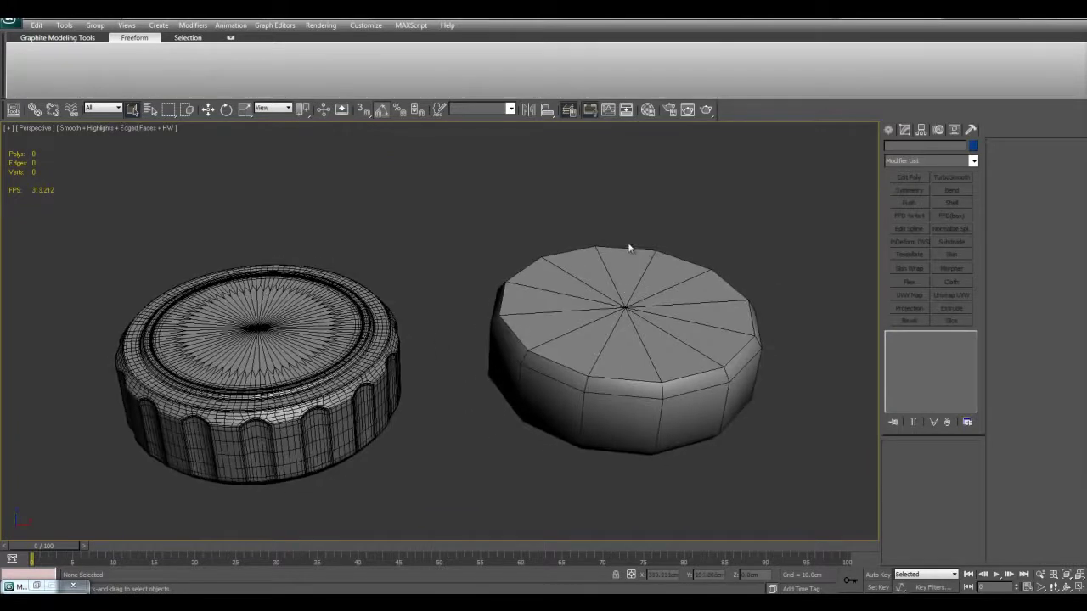
middle_click_drag(663, 307, 588, 306)
left_click(588, 307)
key("F4")
middle_click_drag(465, 291, 764, 246)
scroll(542, 320, "up", 3)
key("F4")
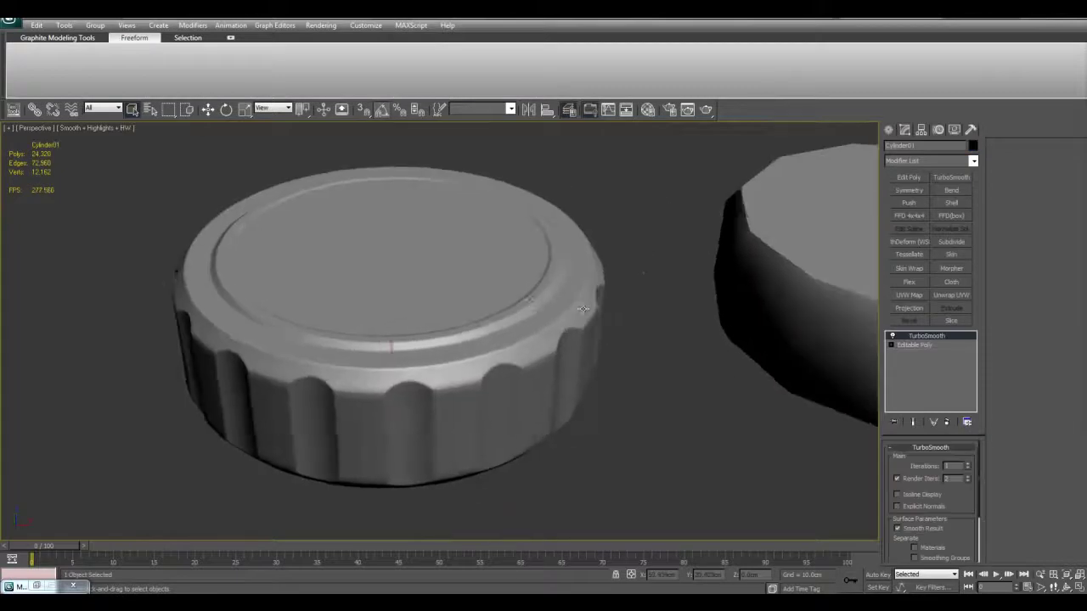
Select the low-poly cap Cylinder14 and examine its beveled rim edges from the side with edged faces on
scroll(582, 307, "down", 3)
left_click(605, 280)
key("F4")
middle_click_drag(732, 284, 491, 317)
scroll(561, 321, "up", 3)
left_click(590, 322)
middle_click_drag(589, 321, 595, 254, "alt")
left_click(680, 310)
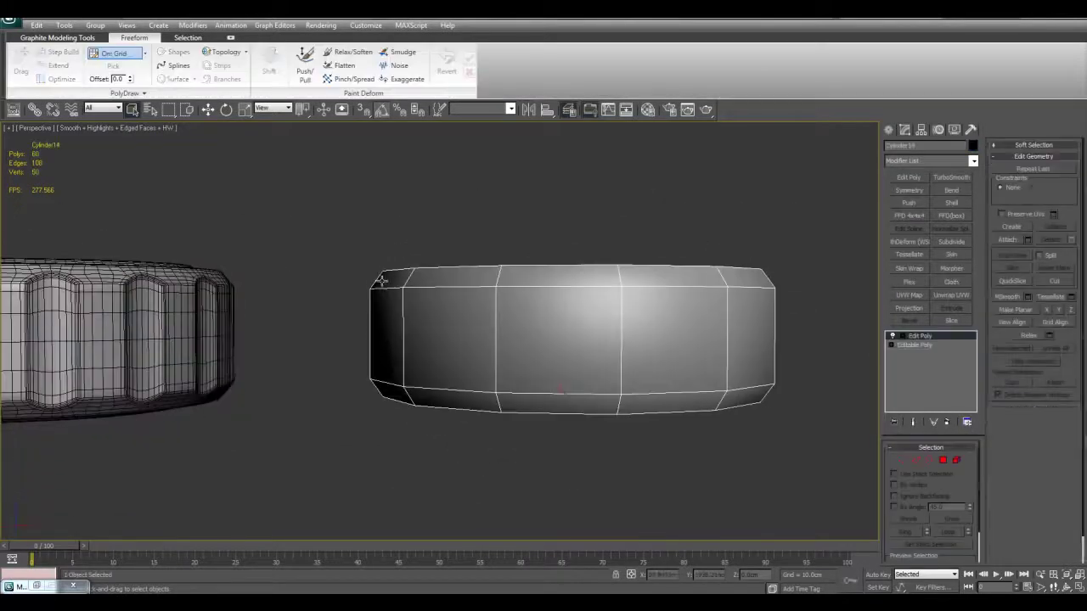
Compare the bevel and silhouette of the low-poly cap with the grooved high-poly cap from an elevated angle
middle_click_drag(746, 380, 461, 296, "alt")
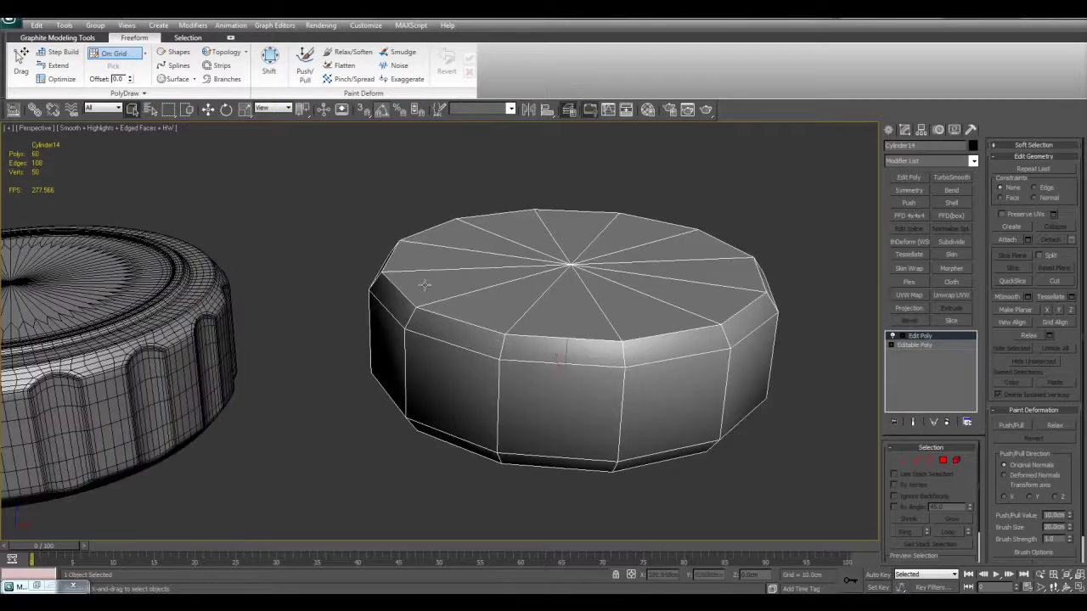
middle_click_drag(483, 341, 624, 342)
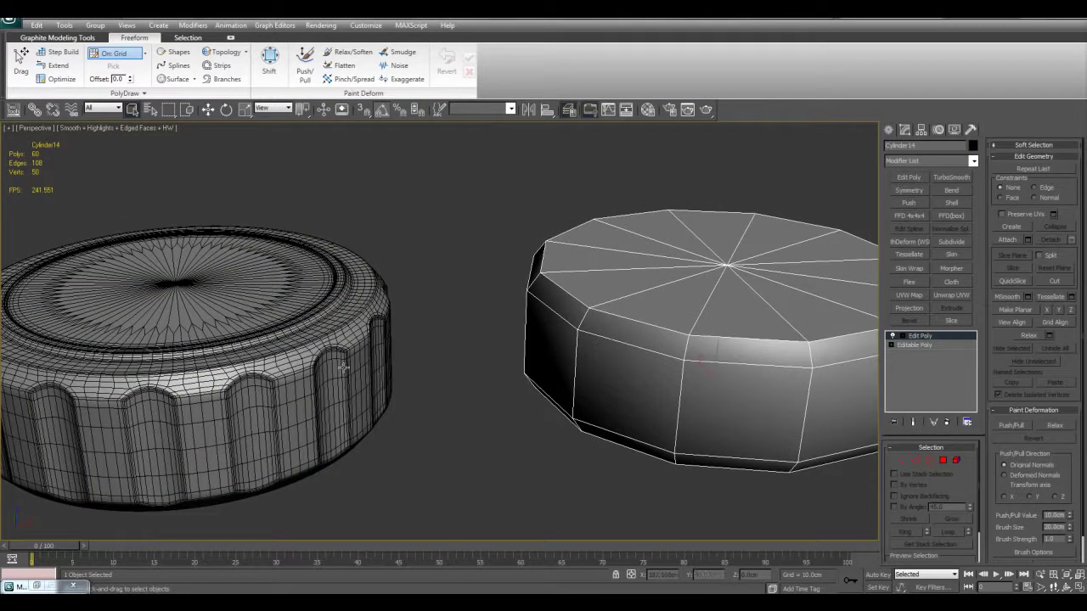
middle_click_drag(224, 385, 255, 390)
scroll(490, 347, "down", 3)
middle_click_drag(600, 337, 448, 345)
middle_click_drag(634, 340, 602, 340)
scroll(526, 302, "up", 3)
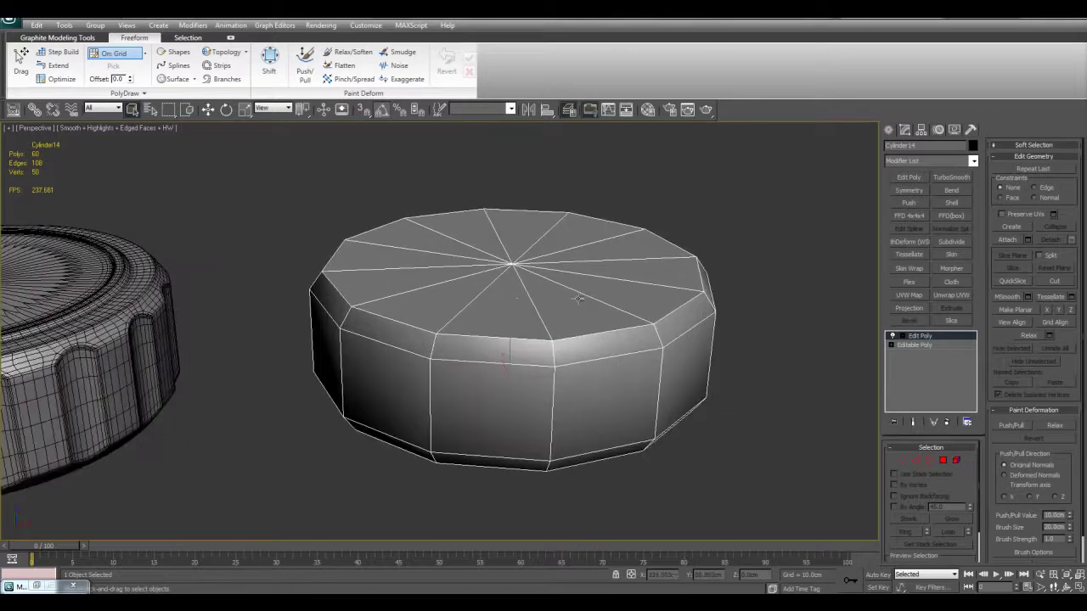
middle_click_drag(528, 300, 660, 299)
scroll(334, 295, "down", 3)
middle_click_drag(679, 344, 636, 335)
scroll(595, 315, "up", 4)
Select individual bevel and side polygons on Cylinder14 to examine where the rim meets the wall
key("4")
left_click(542, 341)
left_click(543, 376)
left_click(548, 333)
left_click(546, 384)
left_click(547, 333)
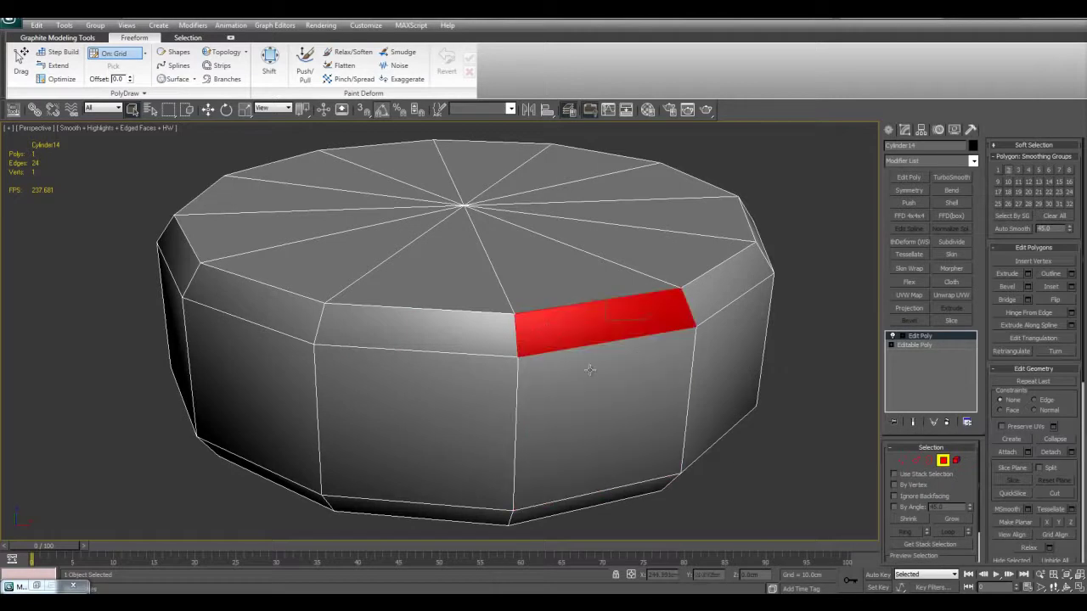
left_click(811, 368)
middle_click_drag(668, 336, 665, 306, "alt")
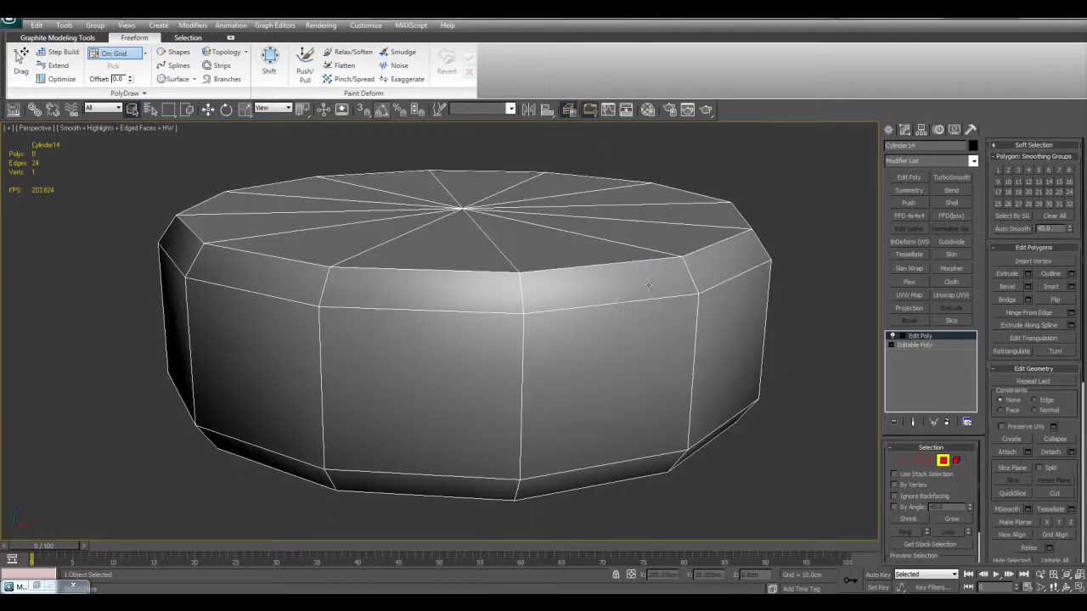
left_click(619, 310)
left_click(616, 297)
left_click(608, 331)
left_click(610, 282)
left_click(805, 294)
key("4")
Duplicate the low-poly cap along X as an independent copy, and reselect the original Cylinder14
scroll(805, 294, "down", 4)
key("w")
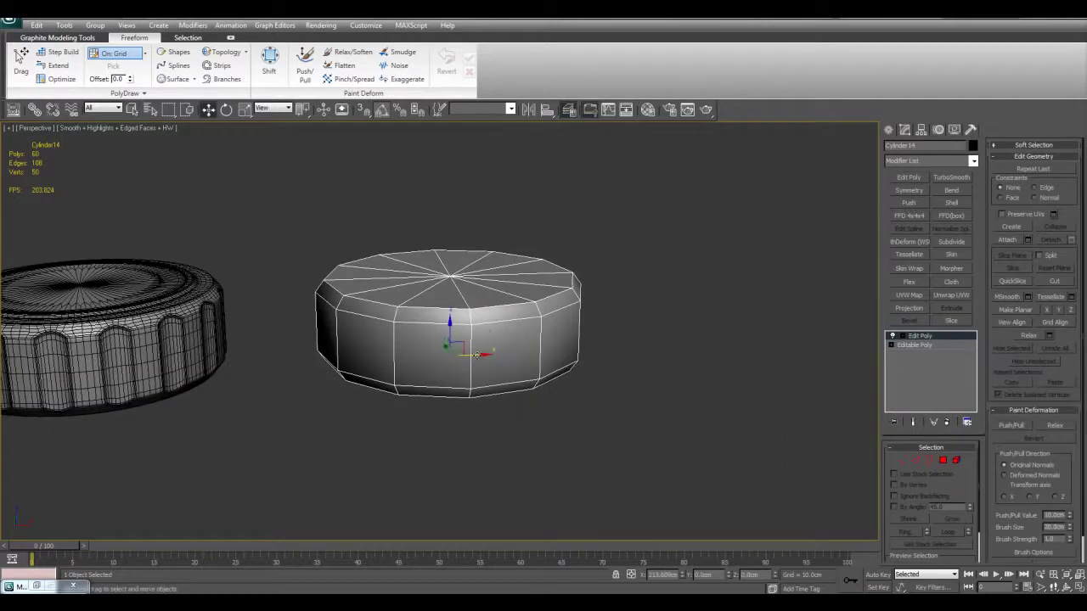
left_click_drag(483, 354, 731, 349, "shift")
left_click_drag(450, 348, 783, 338, "shift")
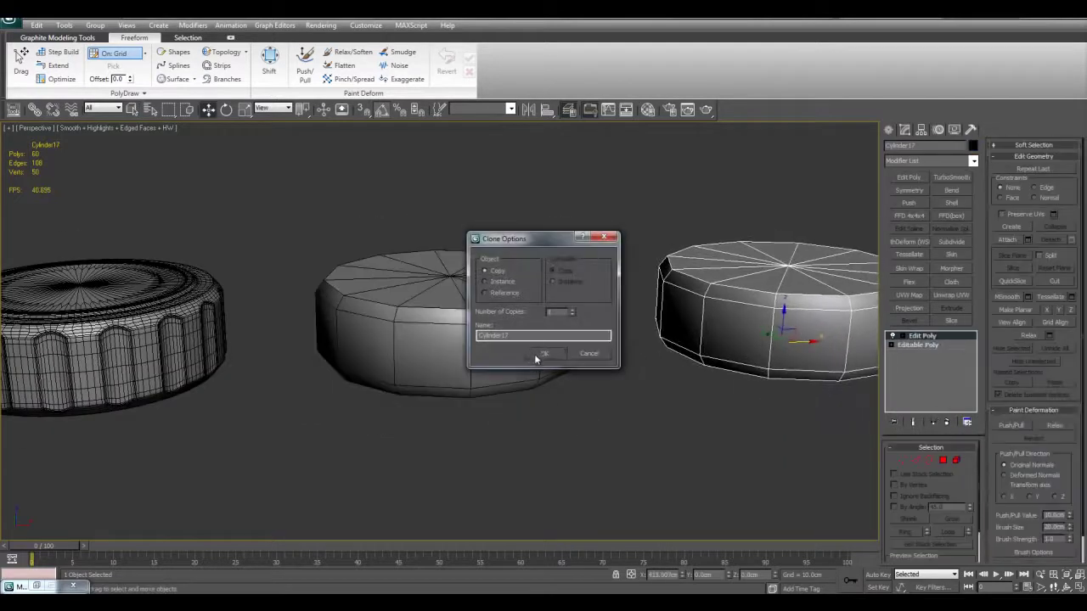
left_click(544, 354)
left_click(512, 355)
key("z")
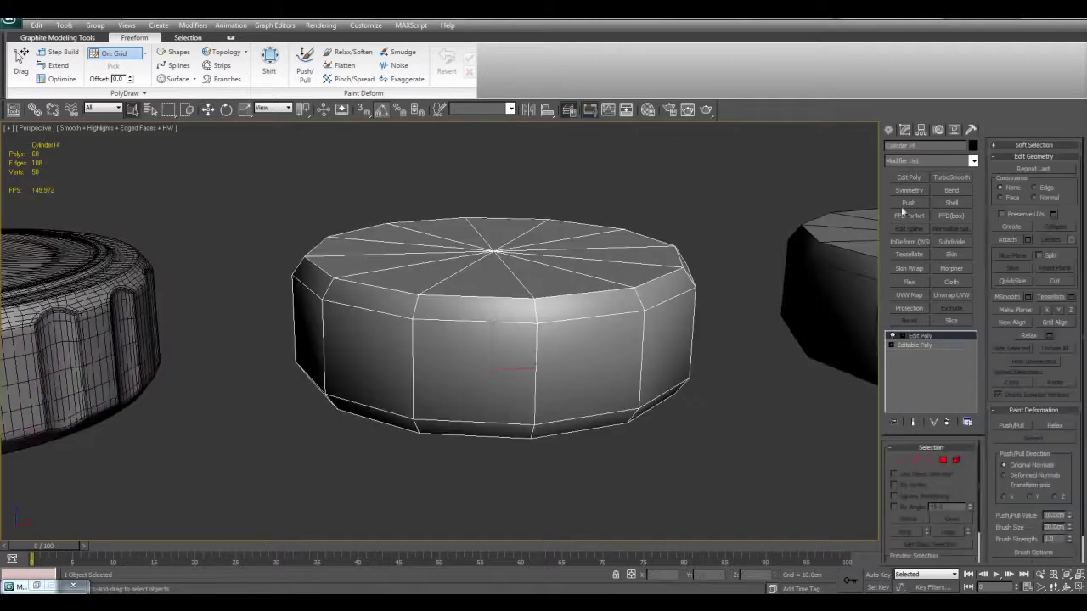
Apply TurboSmooth to Cylinder14 with 2 iterations and separation by smoothing groups
left_click(942, 178)
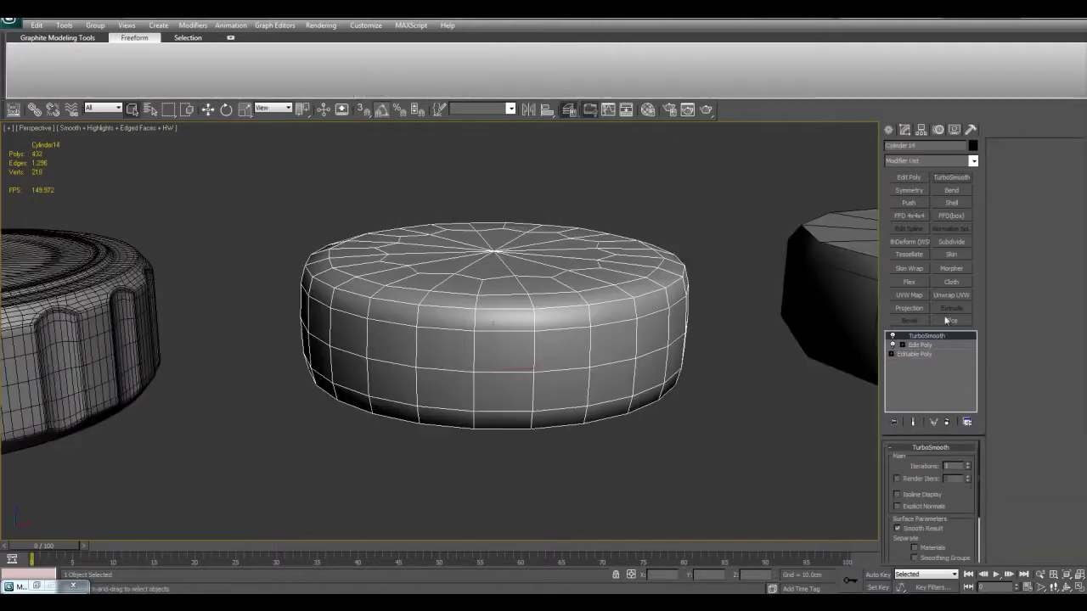
left_click(967, 466)
key("F4")
scroll(768, 322, "up", 3)
key("F4")
key("F4")
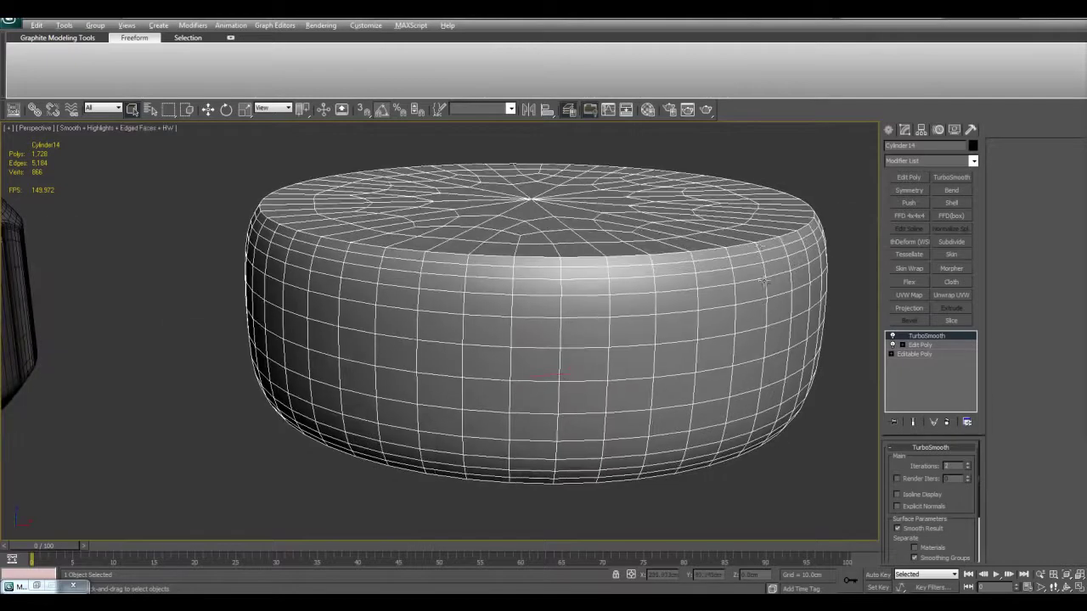
Insert an Edit Poly modifier below TurboSmooth and select the upper and lower bevel polygons
left_click(920, 344)
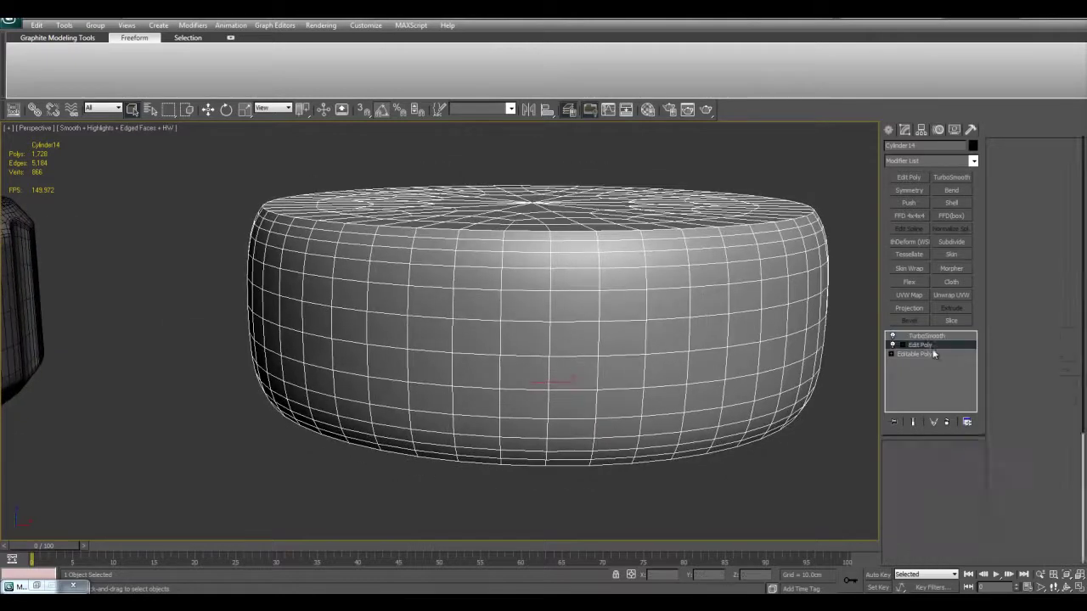
left_click(907, 178)
key("2")
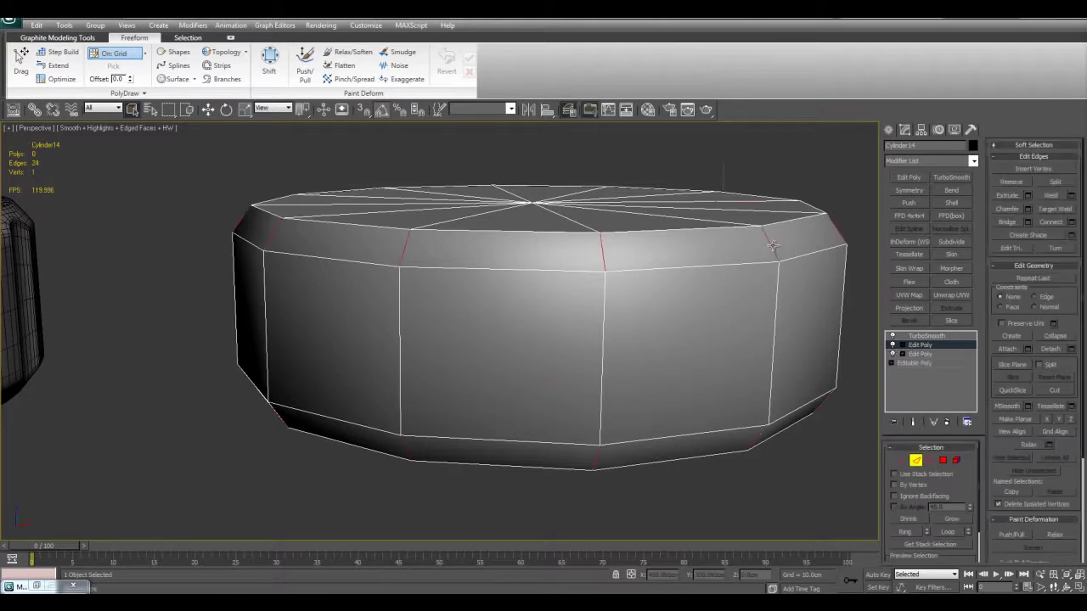
left_click(943, 460, "ctrl")
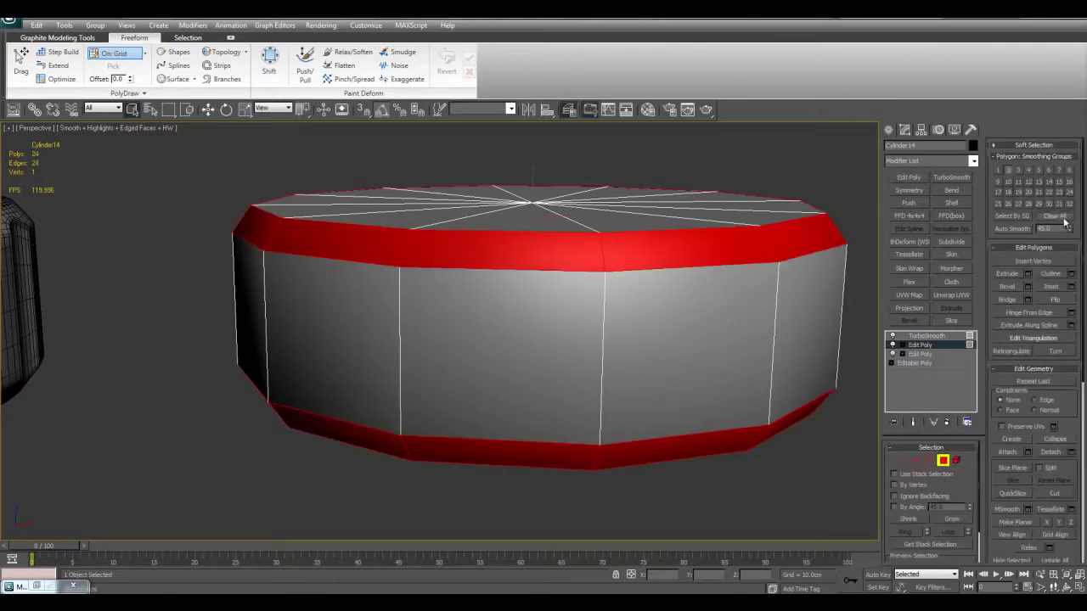
Clear the bevel polygons' smoothing groups, assign them to group 3, and check the TurboSmooth result
left_click(1063, 218)
left_click(1017, 171)
left_click(812, 195)
key("F4")
key("4")
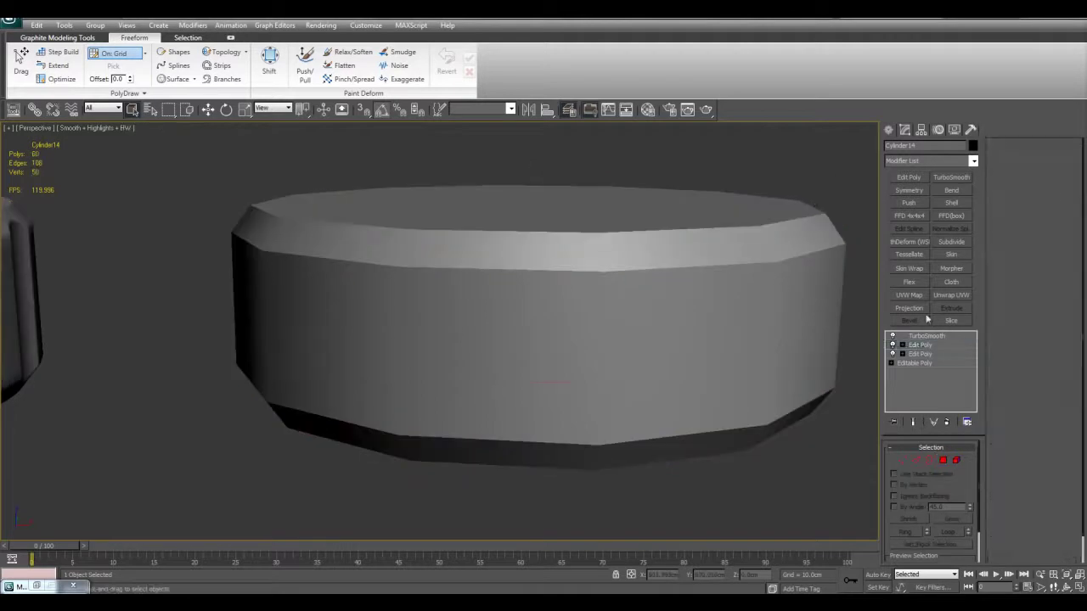
key("F4")
left_click(926, 336)
key("F4")
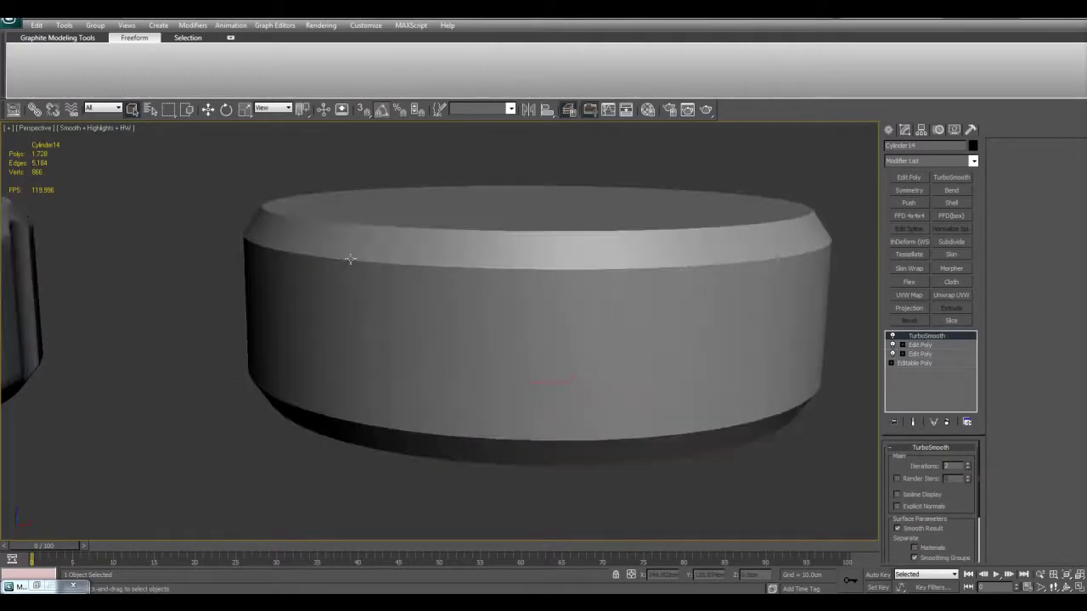
key("F4")
middle_click_drag(508, 268, 501, 297, "alt")
Add an Edit Poly above TurboSmooth and select all wall and bevel polygons by growing a middle band
left_click(910, 177)
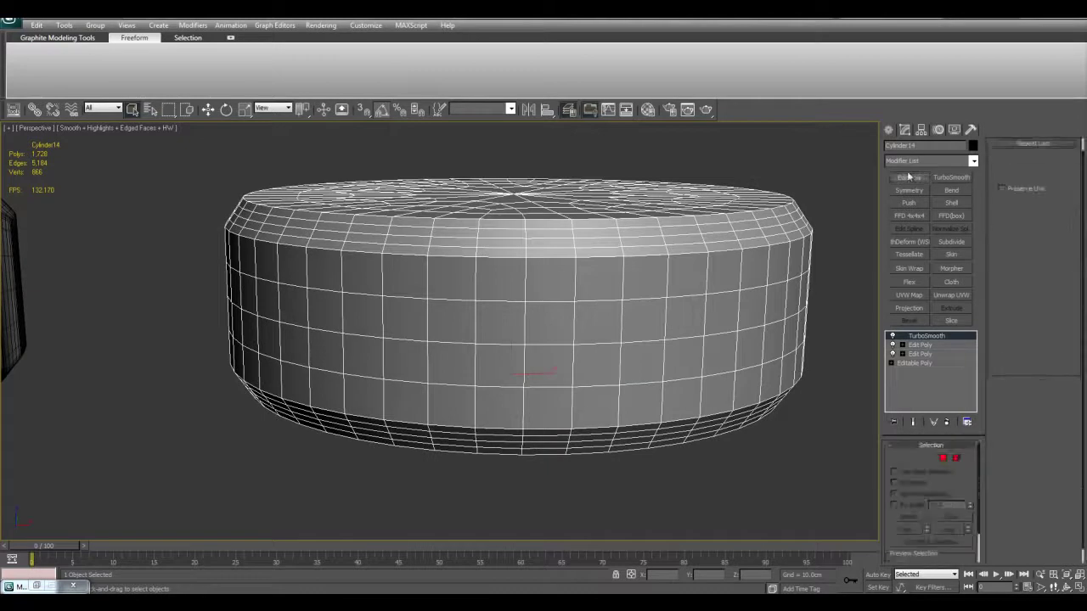
double_click(712, 336)
left_click(943, 460, "ctrl")
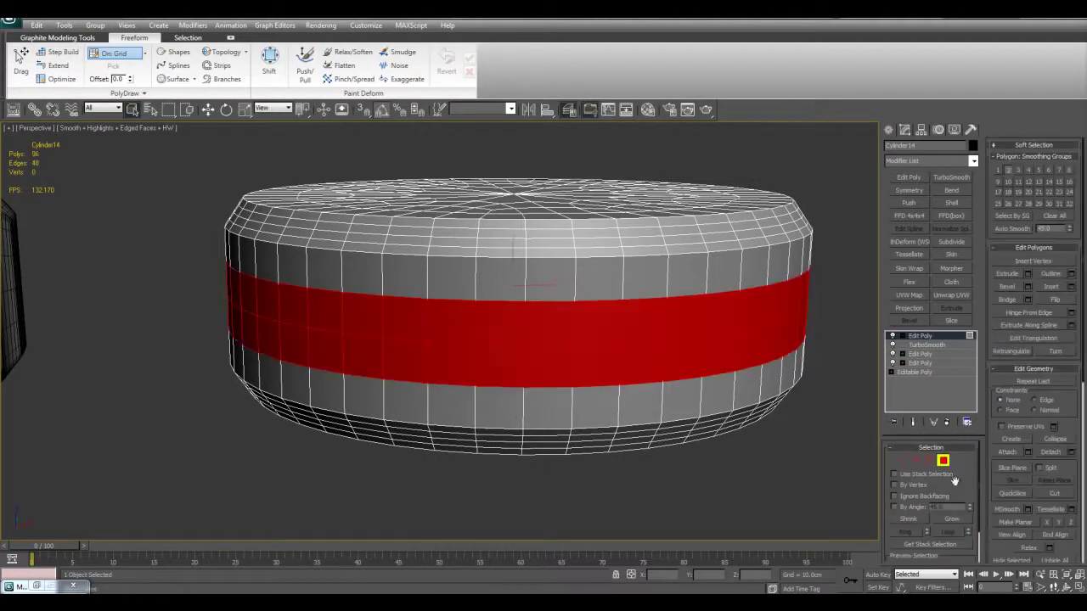
left_click(954, 521)
left_click(955, 521)
left_click(954, 521)
left_click(955, 520)
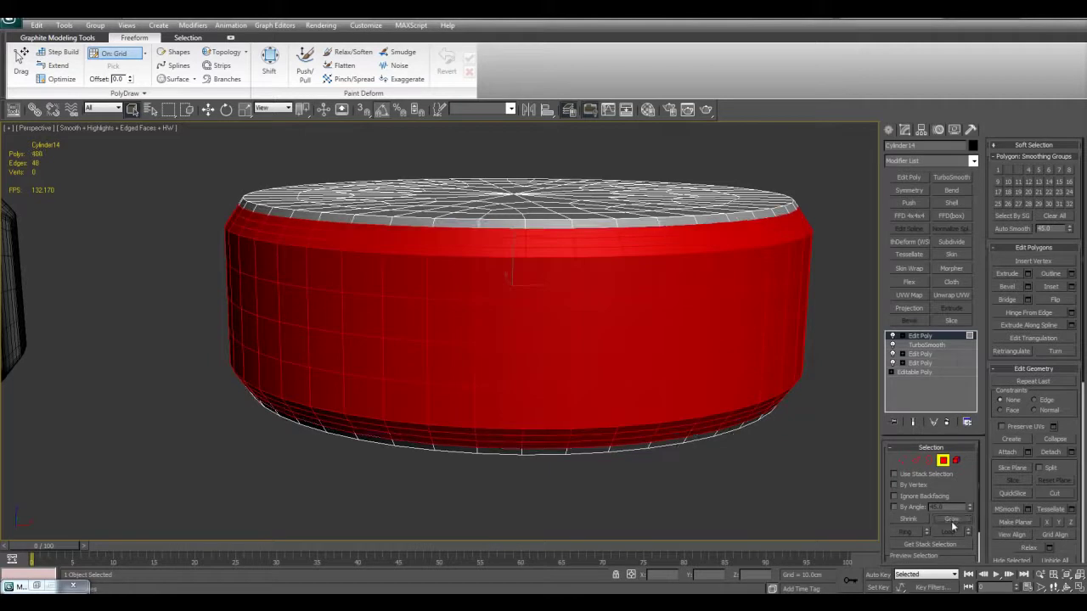
left_click(951, 521)
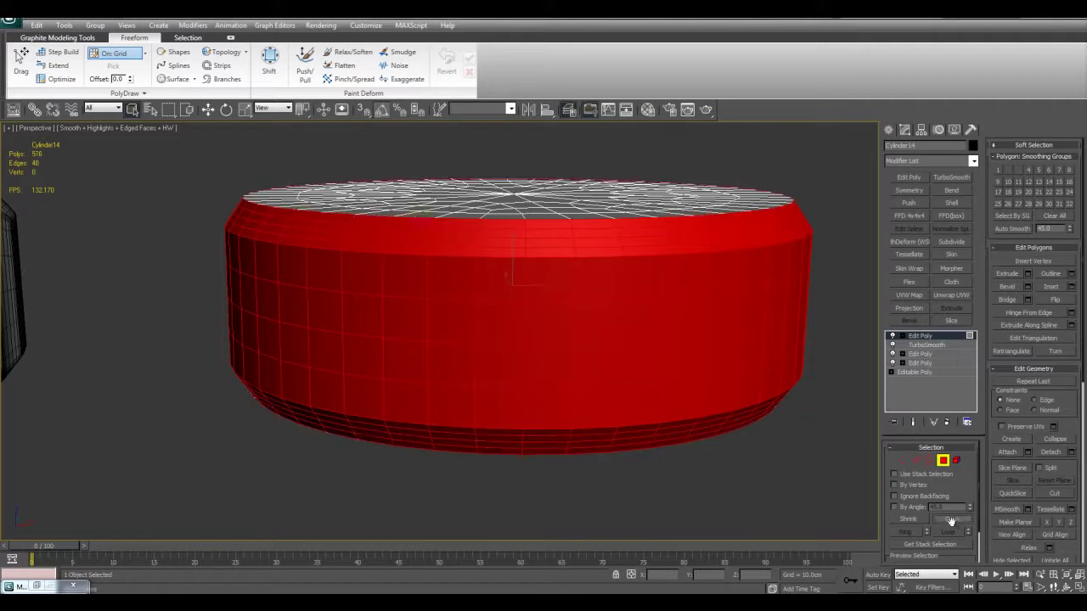
Assign smoothing group 2 to the selected wall and bevel polygons and check the shading
left_click(1009, 172)
key("4")
key("F4")
middle_click_drag(660, 299, 582, 215, "alt")
scroll(616, 305, "down", 3)
key("F4")
Add another Edit Poly modifier on top and set up edge selection with Ignore Backfacing enabled
left_click(908, 176)
left_click(916, 460)
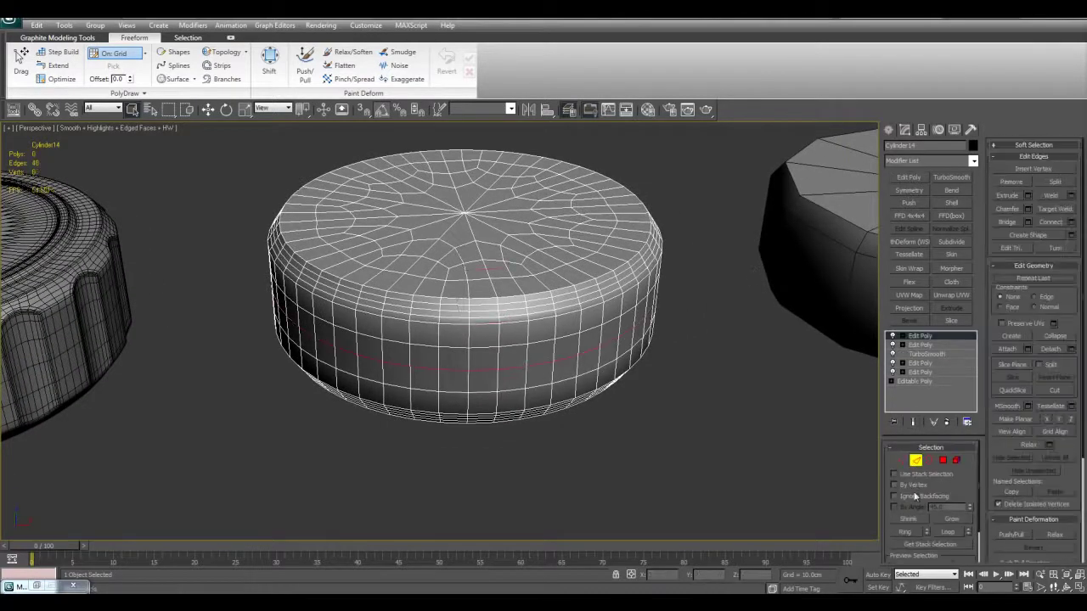
left_click(904, 336)
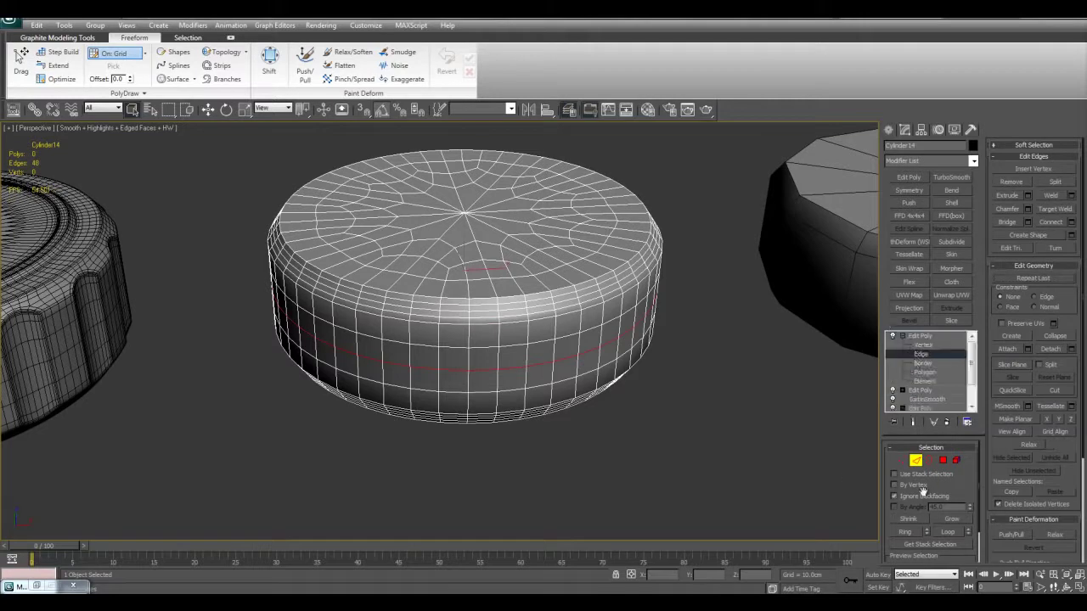
left_click(724, 456)
Remove the inner subdivision edges from one wedge of the cap's flat face, keeping its radial borders
middle_click_drag(663, 334, 564, 369, "alt")
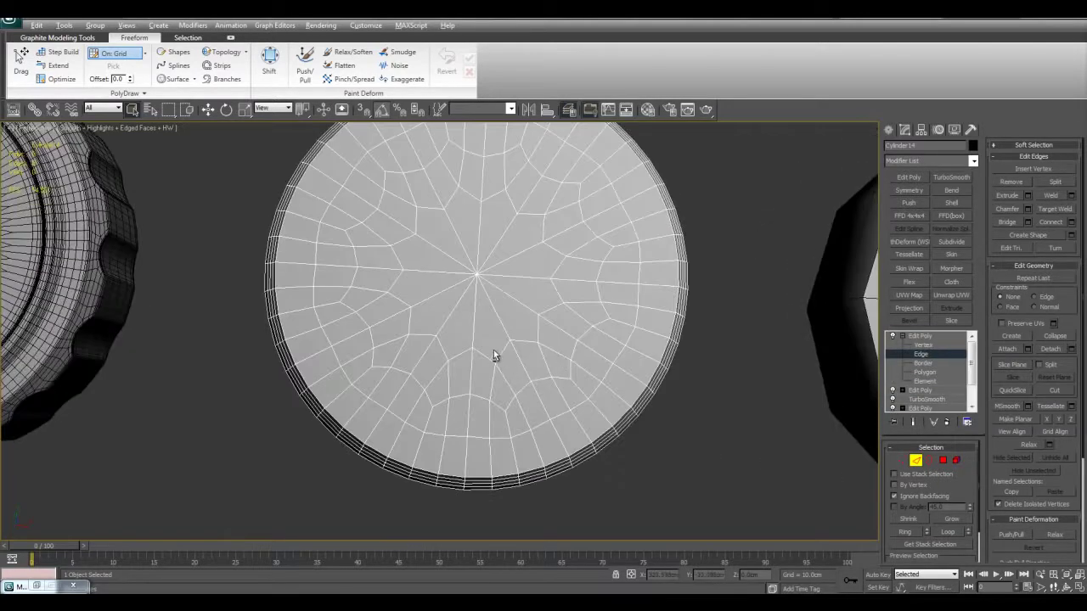
key("alt+w")
key("alt+w")
scroll(651, 386, "up", 8)
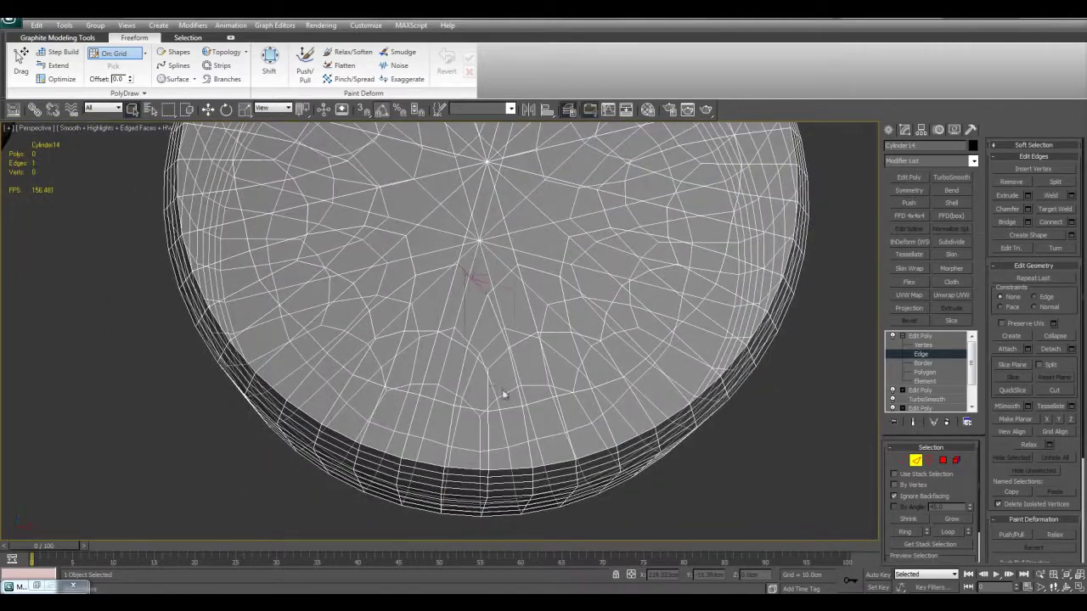
left_click_drag(524, 430, 525, 430)
middle_click_drag(528, 432, 550, 424)
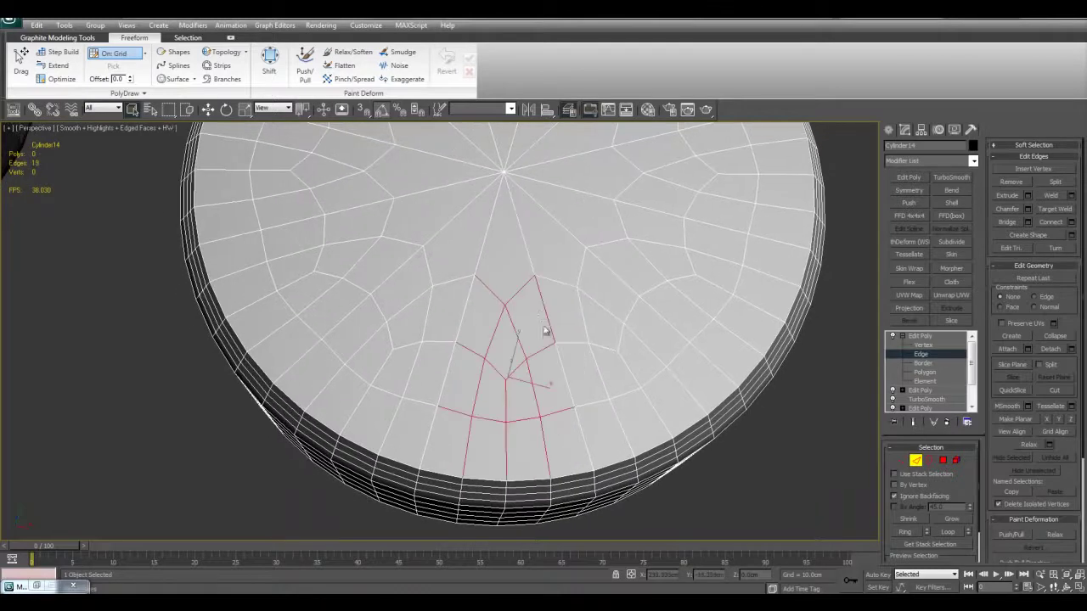
left_click_drag(577, 324, 579, 324, "alt")
key("BackSpace")
middle_click_drag(529, 438, 862, 364, "alt")
middle_click_drag(730, 363, 523, 389, "alt")
middle_click_drag(610, 394, 519, 429, "alt")
scroll(521, 408, "down", 2)
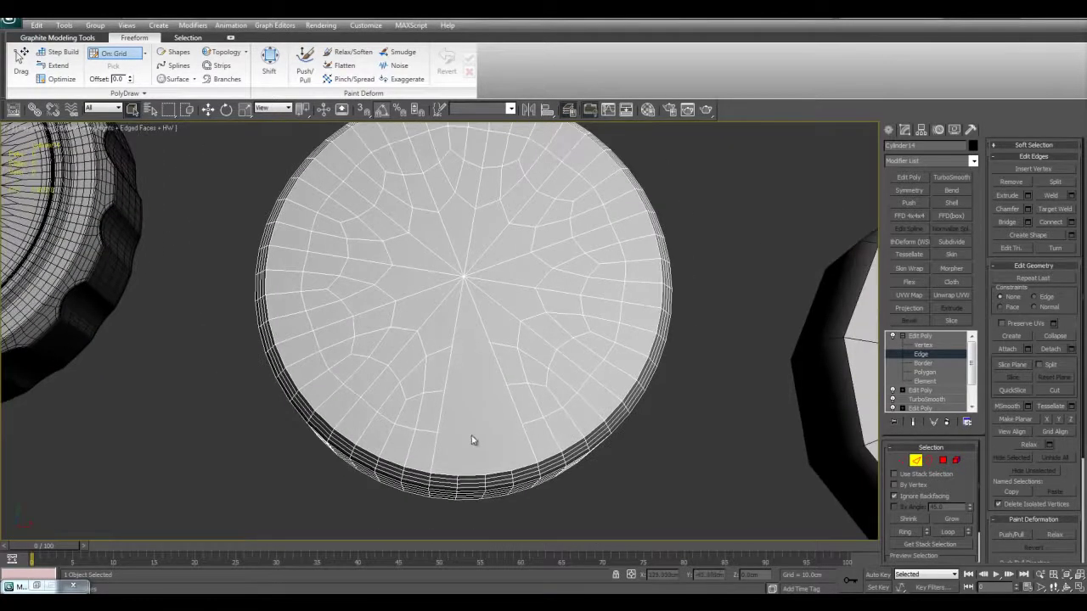
Remove the inner edges and their vertices from the remaining wedges, leaving only the twelve radial edges
scroll(484, 403, "up", 4)
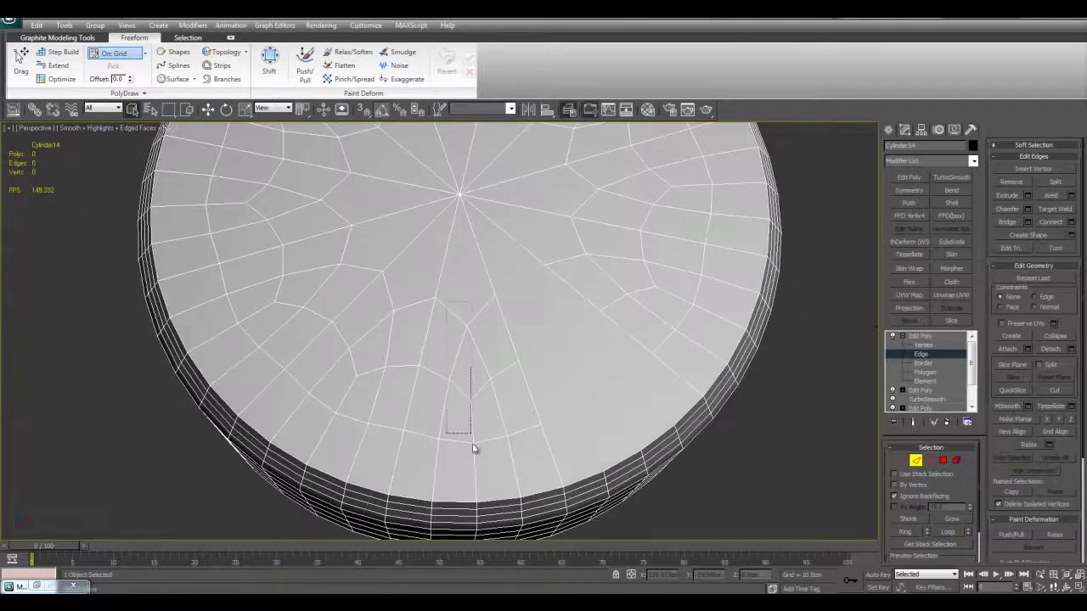
left_click_drag(474, 449, 487, 429)
key("ctrl+BackSpace")
mouse_move(470, 334)
middle_mouse_down()
mouse_move(534, 334)
mouse_move(470, 345)
middle_mouse_up()
middle_click_drag(450, 305, 492, 300, "alt")
key("alt+x")
scroll(451, 279, "down", 6)
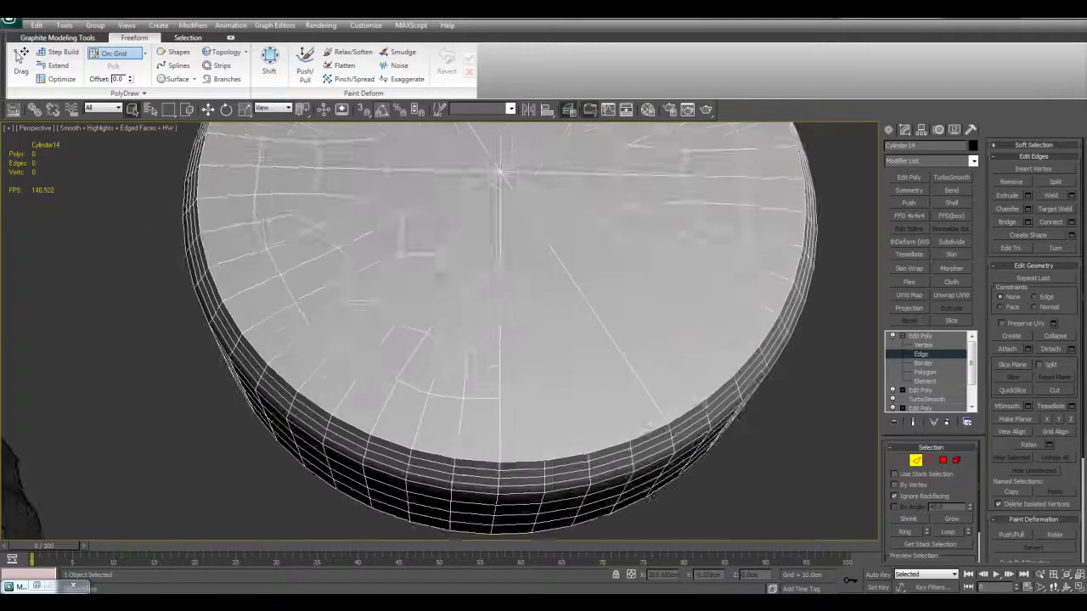
scroll(524, 309, "up", 4)
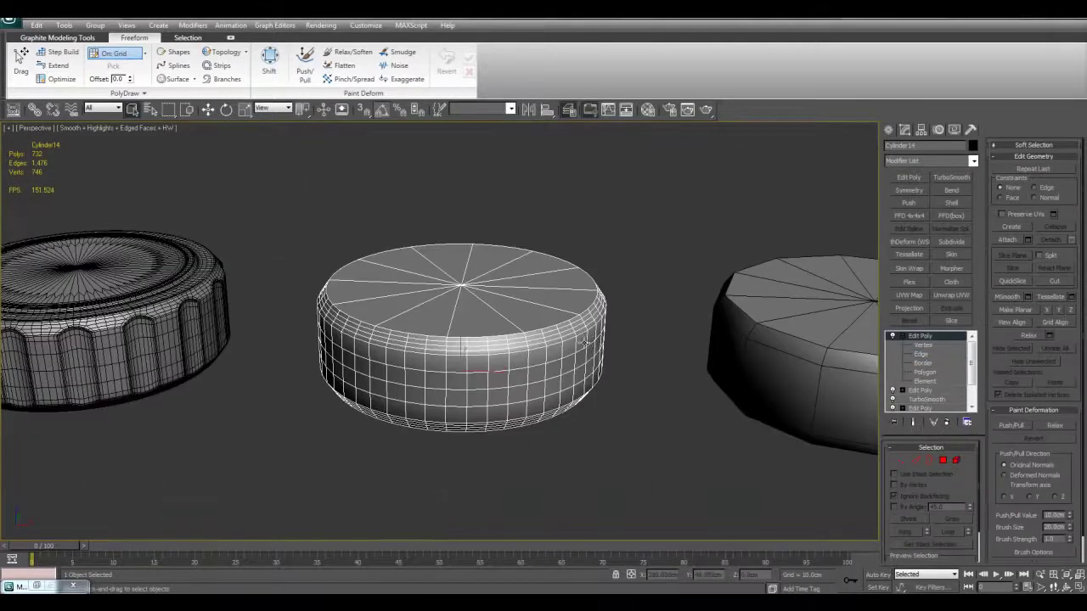
Disable the two upper Edit Poly modifiers and TurboSmooth to examine the original low-poly mesh
scroll(560, 340, "up", 5)
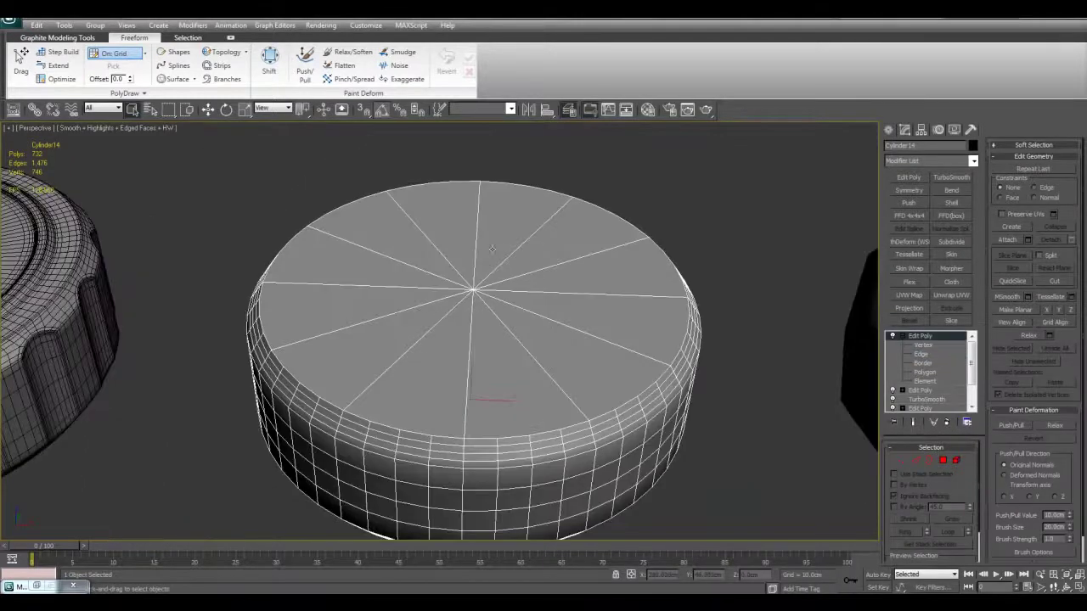
scroll(490, 308, "up", 4)
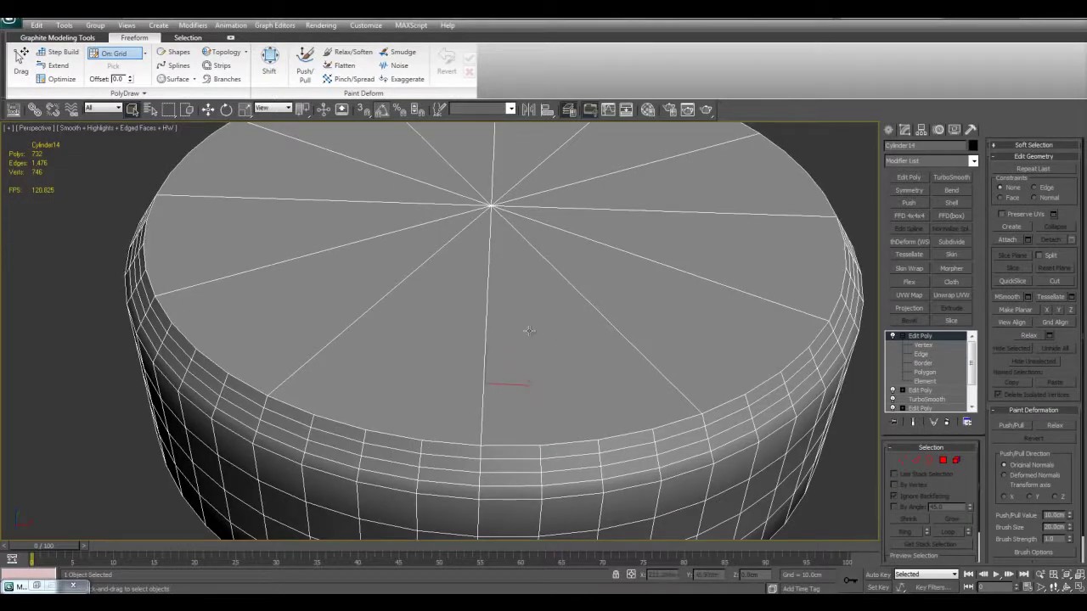
left_click(902, 337)
left_click(892, 336)
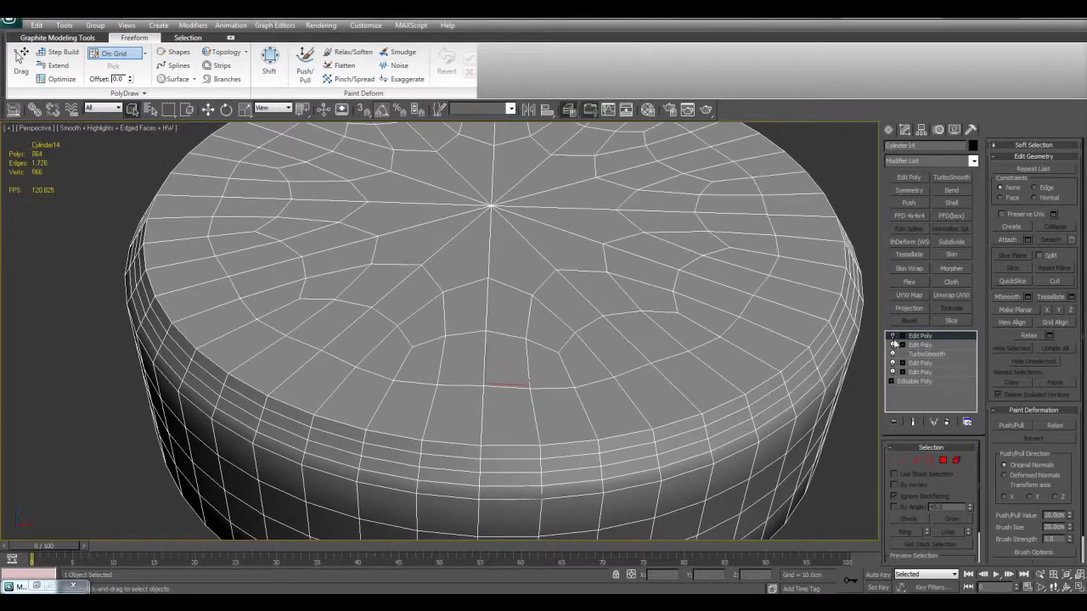
left_click(892, 354)
left_click(893, 354)
left_click(893, 355)
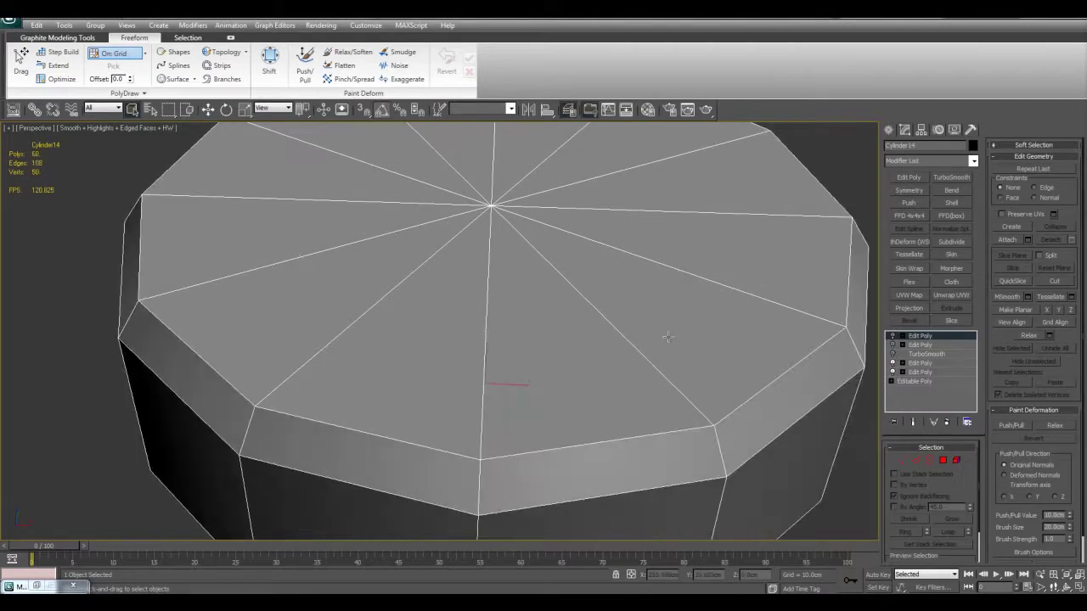
scroll(597, 292, "down", 4)
scroll(518, 297, "up", 2)
Toggle TurboSmooth to compare both meshes, and re-enable it with the two upper Edit Poly modifiers
left_click(893, 355)
left_click(892, 355)
left_click(892, 354)
scroll(516, 282, "up", 3)
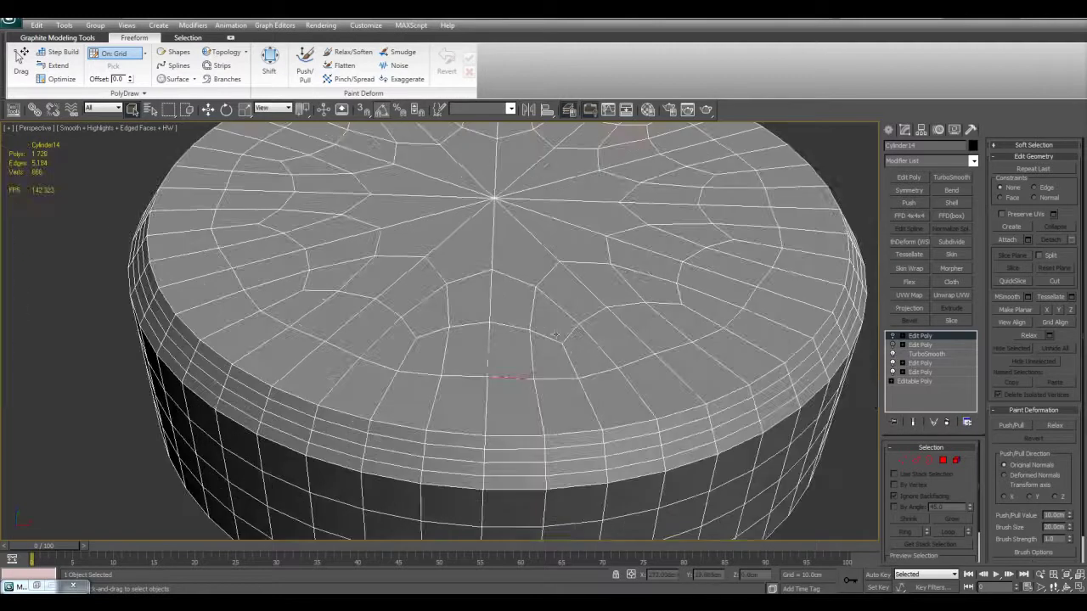
left_click(892, 354)
left_click(892, 354)
left_click(892, 344)
left_click(893, 336)
middle_click_drag(575, 288, 590, 257)
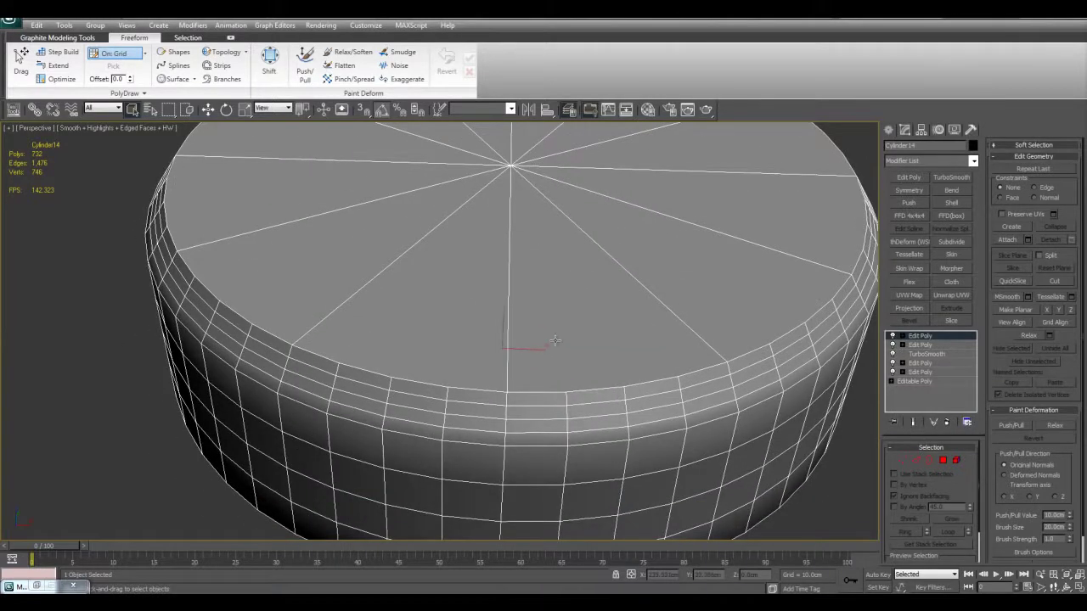
Examine the simplified, smoothed cap beside the grooved high-poly cap with the Move tool active
scroll(581, 314, "down", 5)
middle_click_drag(581, 315, 562, 326, "alt")
scroll(561, 325, "up", 3)
middle_click_drag(521, 280, 533, 308)
scroll(535, 351, "down", 4)
key("w")
middle_click_drag(534, 308, 593, 299)
scroll(601, 304, "up", 3)
scroll(662, 309, "up", 2)
scroll(671, 318, "down", 2)
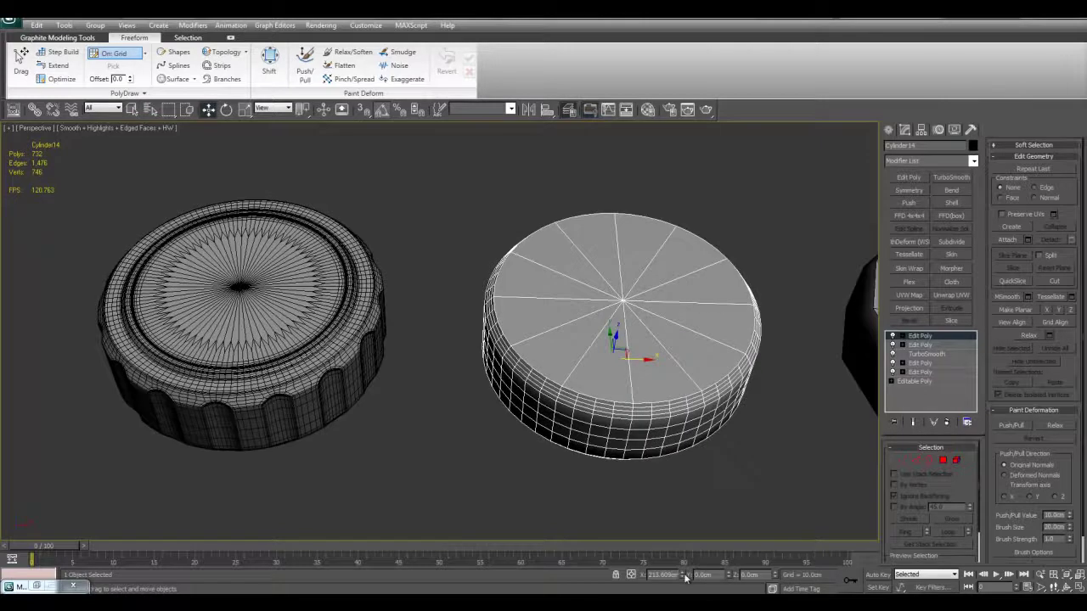
Set the smoothed cap's X position to 0 over the grooved high-poly cap and slightly scale its vertices
right_click(683, 576)
key("q")
key("z")
key("1")
middle_click_drag(505, 354, 504, 347, "alt")
key("r")
left_click_drag(461, 345, 465, 343)
left_click_drag(467, 341, 462, 335)
middle_click_drag(720, 400, 722, 393)
key("1")
key("q")
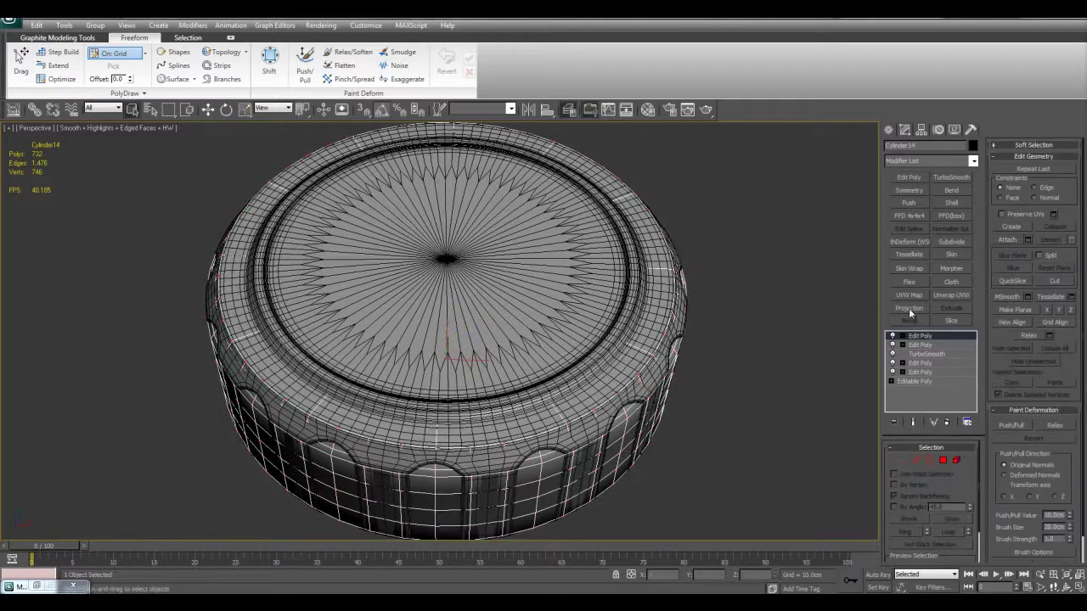
Add a Projection modifier to the smoothed cap and pick the high-poly Cylinder01 as its reference geometry
left_click(910, 310)
left_click(1022, 296)
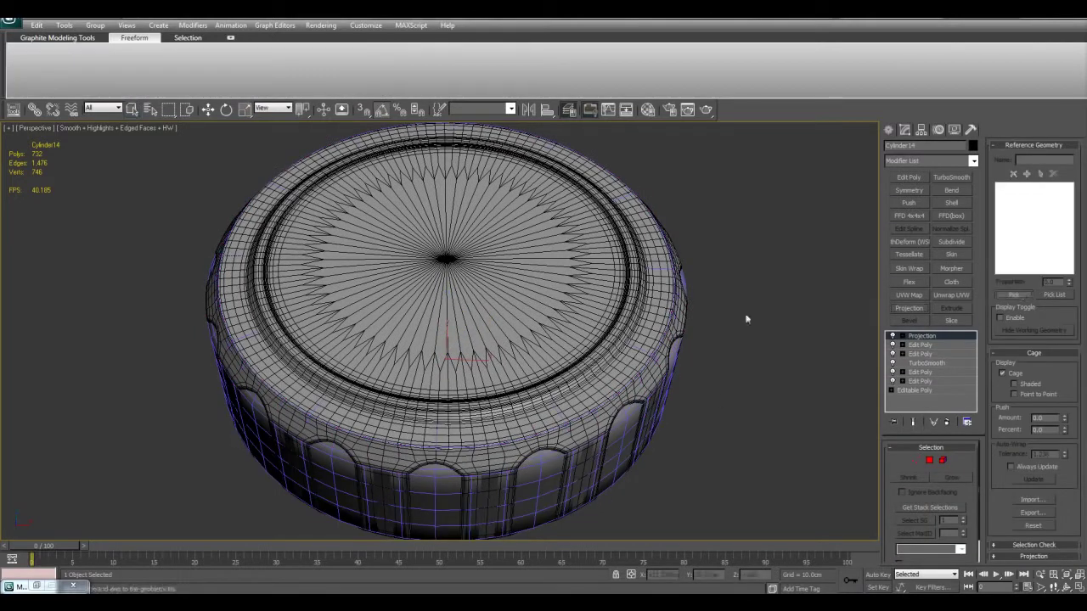
left_click(633, 342)
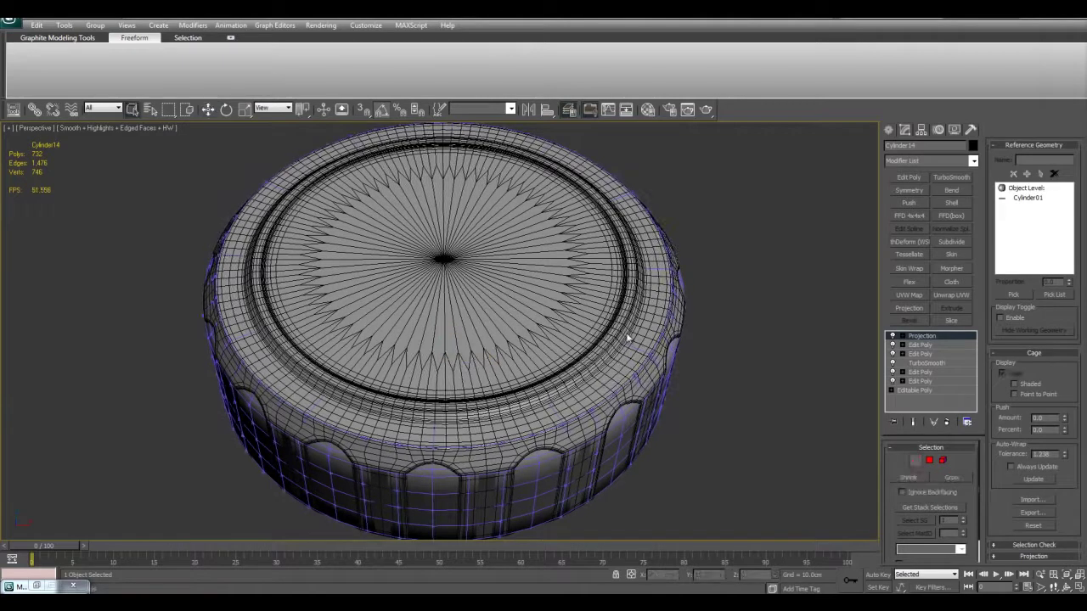
Scale the projection cage's vertices outward in the Top view so the cage surrounds the high-poly cap's grooved rim
key("alt+w")
key("alt+w")
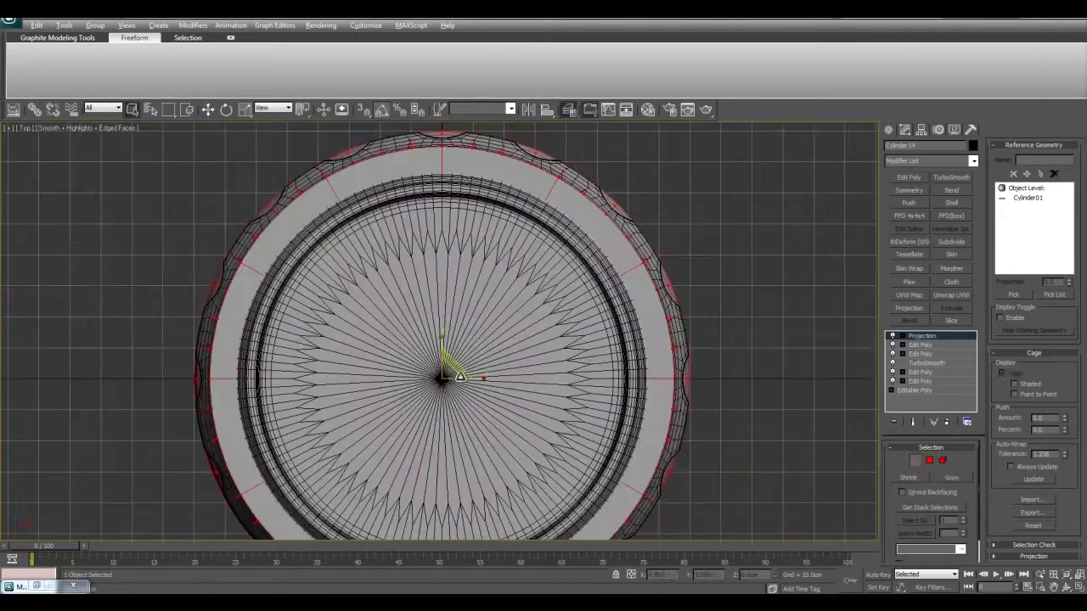
key("r")
mouse_move(458, 372)
left_mouse_down()
mouse_move(456, 361)
mouse_move(464, 379)
left_mouse_up()
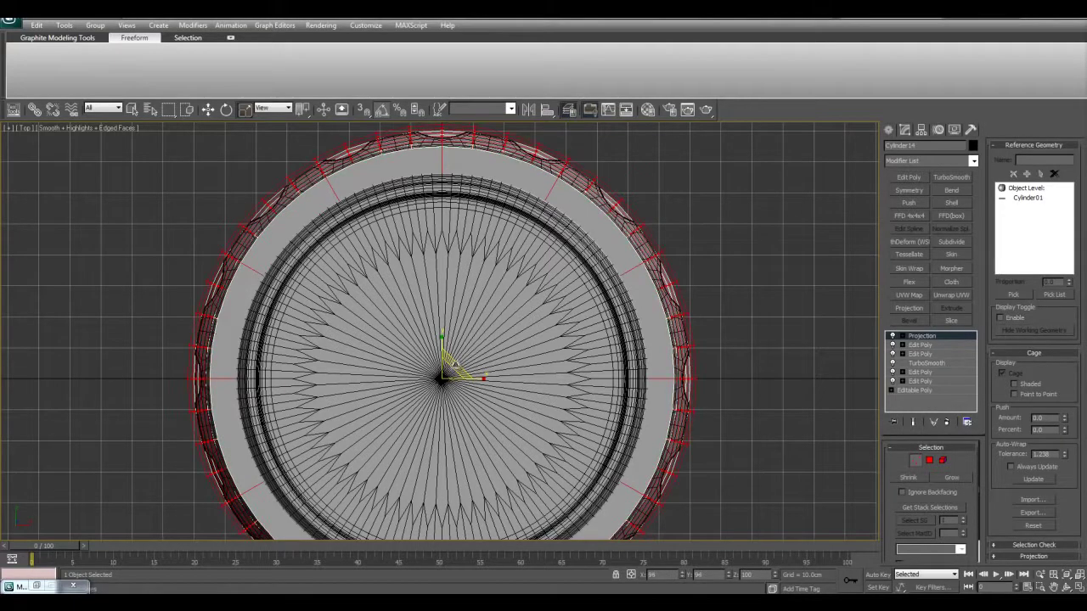
Scale the projection cage vertically to about 110 percent in the Front view, then leave vertex editing and return to Perspective
key("alt+w")
key("alt+w")
middle_click_drag(467, 269, 512, 386)
scroll(501, 372, "up", 2)
scroll(505, 348, "down", 2)
left_click_drag(487, 325, 490, 320)
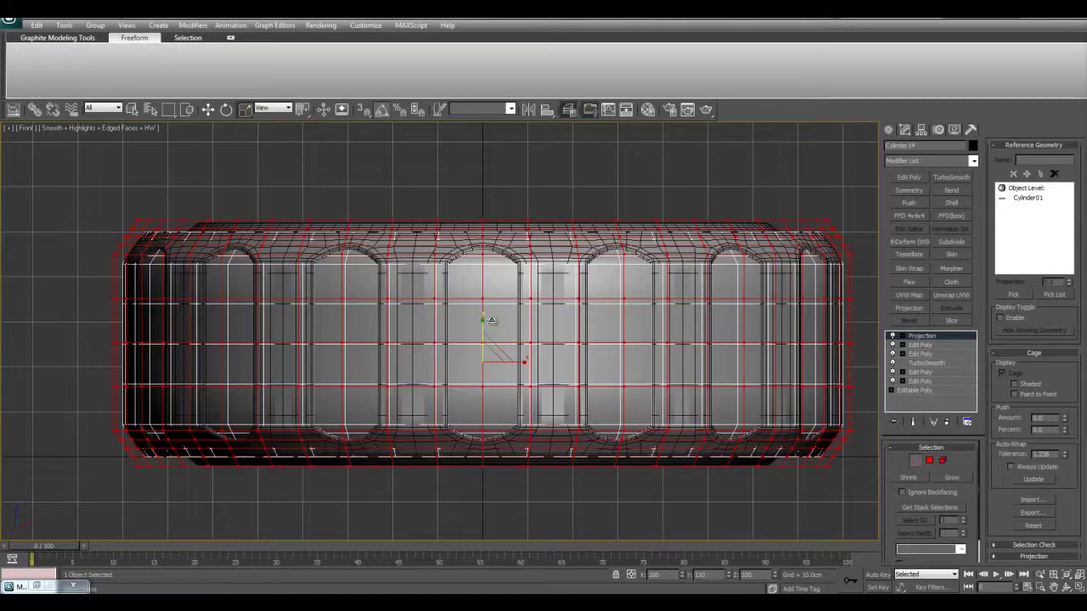
scroll(604, 308, "up", 10)
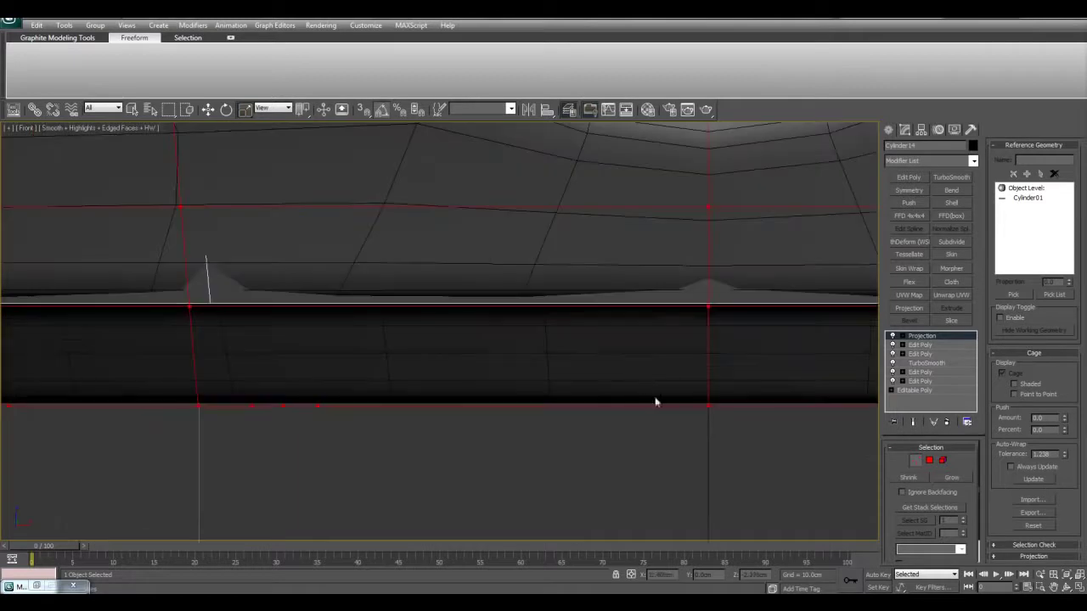
scroll(731, 410, "down", 4)
key("1")
key("q")
key("alt+w")
right_click(723, 439)
key("alt+w")
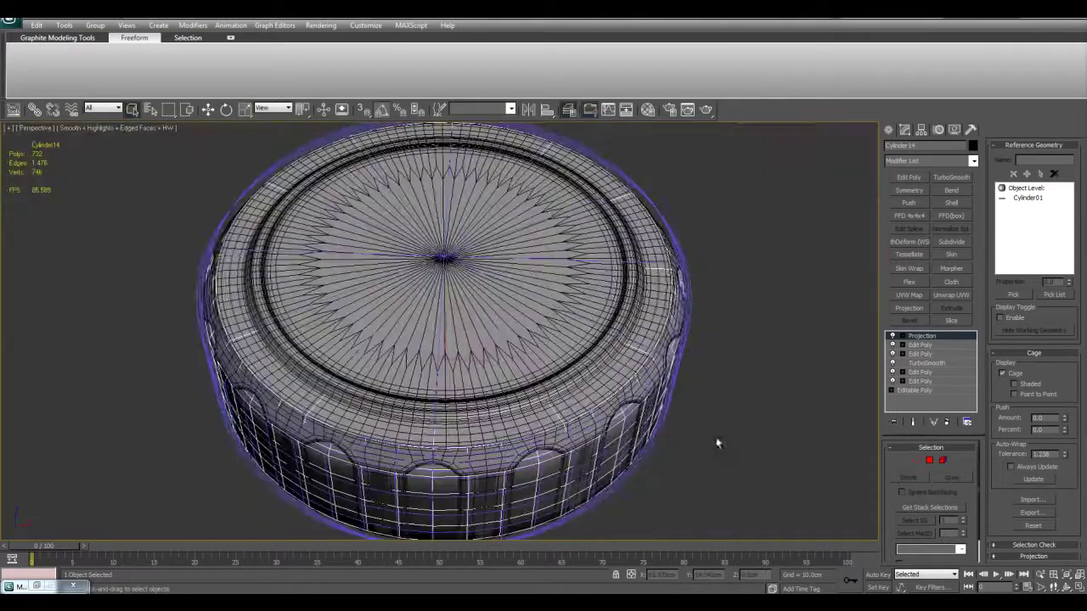
scroll(711, 432, "down", 4)
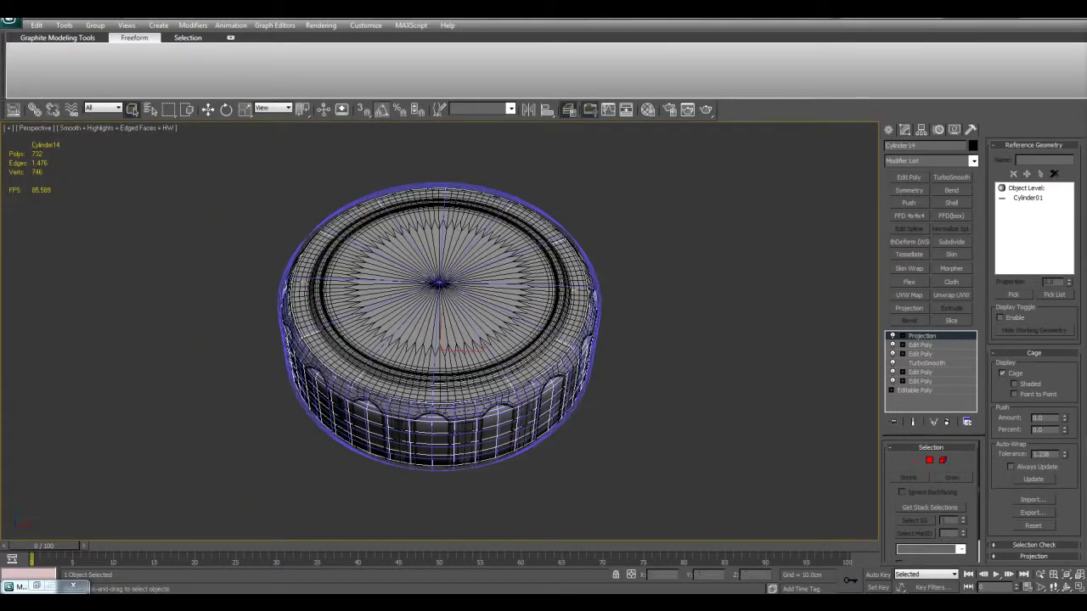
Move the smoothed cap between the high-poly and normal-mapped low-poly caps and add an Edit Poly modifier above Projection
middle_click_drag(713, 311, 704, 321)
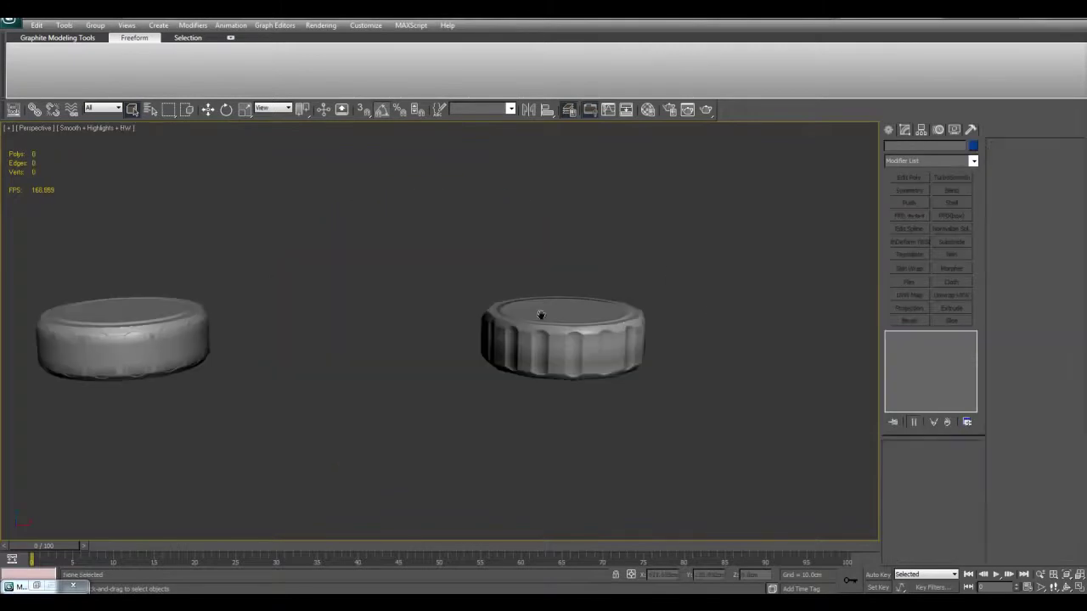
mouse_move(522, 311)
middle_mouse_down("alt")
mouse_move(469, 309)
mouse_move(478, 293)
middle_mouse_up("alt")
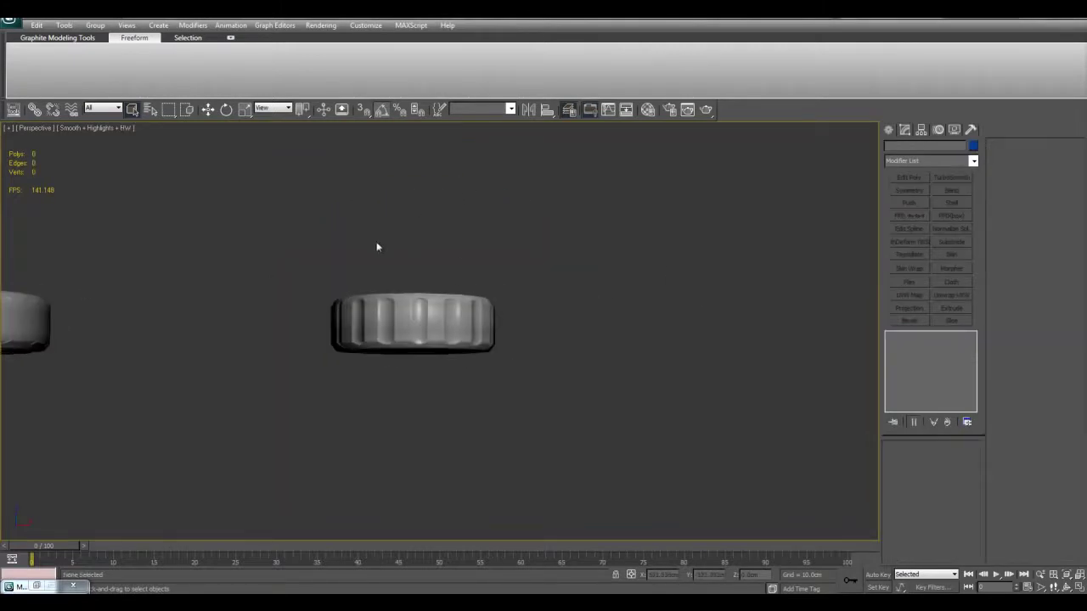
middle_click_drag(346, 262, 479, 290)
key("F4")
middle_click_drag(250, 314, 391, 350)
middle_click_drag(324, 330, 307, 396, "alt")
left_click(298, 332)
left_click(298, 333)
key("w")
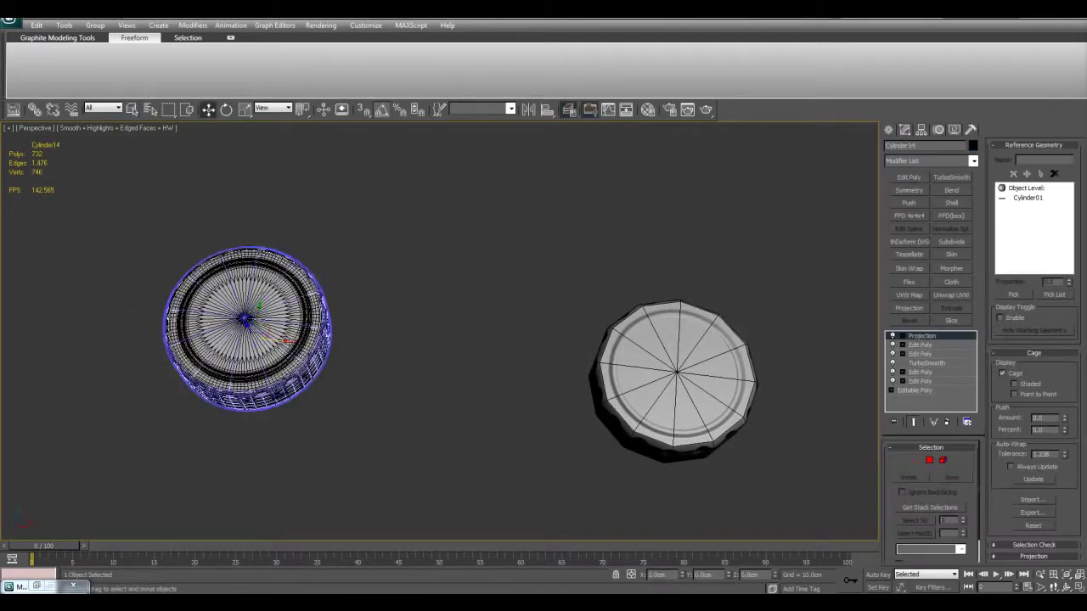
left_click_drag(246, 320, 490, 357)
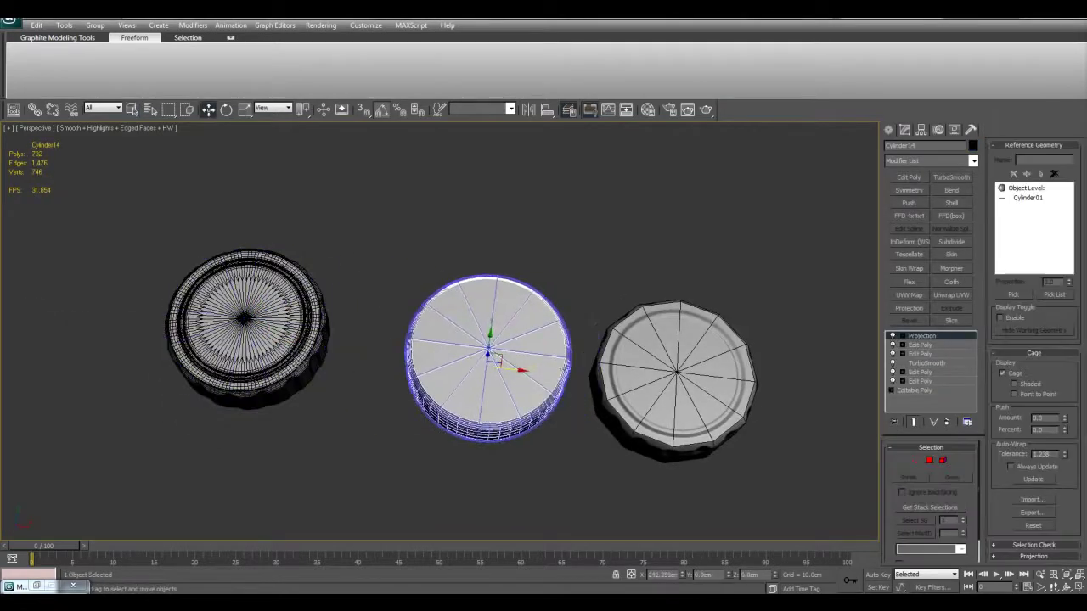
left_click(912, 176)
scroll(658, 323, "up", 6)
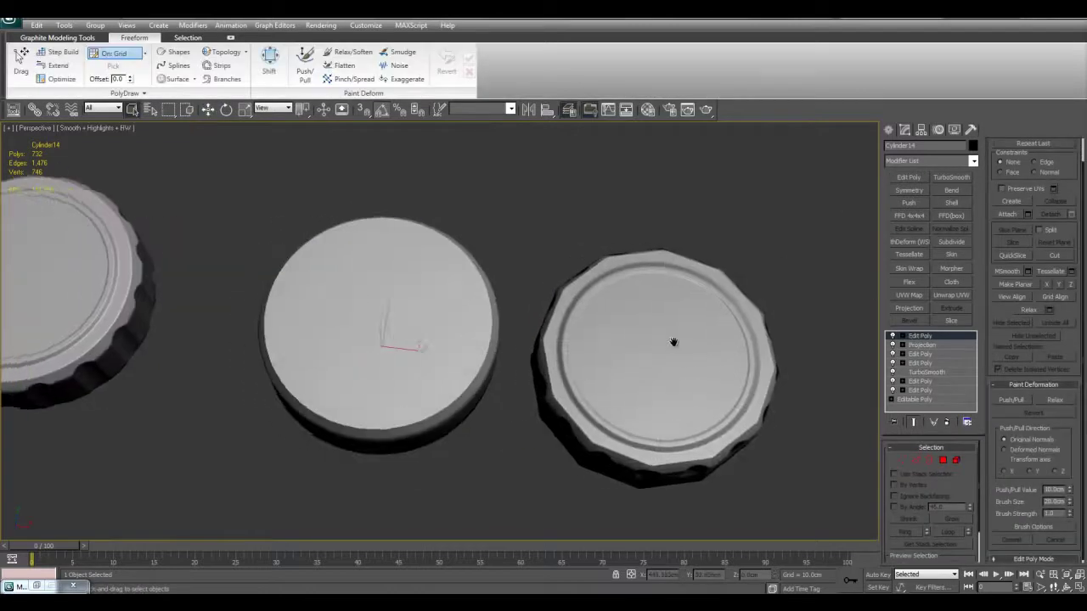
Examine the smoothed cap and the normal-mapped low-poly cap from several angles without edged faces
middle_click_drag(389, 287, 478, 330)
middle_click_drag(435, 372, 435, 281, "alt")
middle_click_drag(476, 222, 469, 382, "alt")
middle_click_drag(719, 360, 473, 347)
key("F4")
middle_click_drag(614, 348, 553, 377)
left_click(753, 340)
scroll(658, 361, "up", 3)
left_click(688, 364)
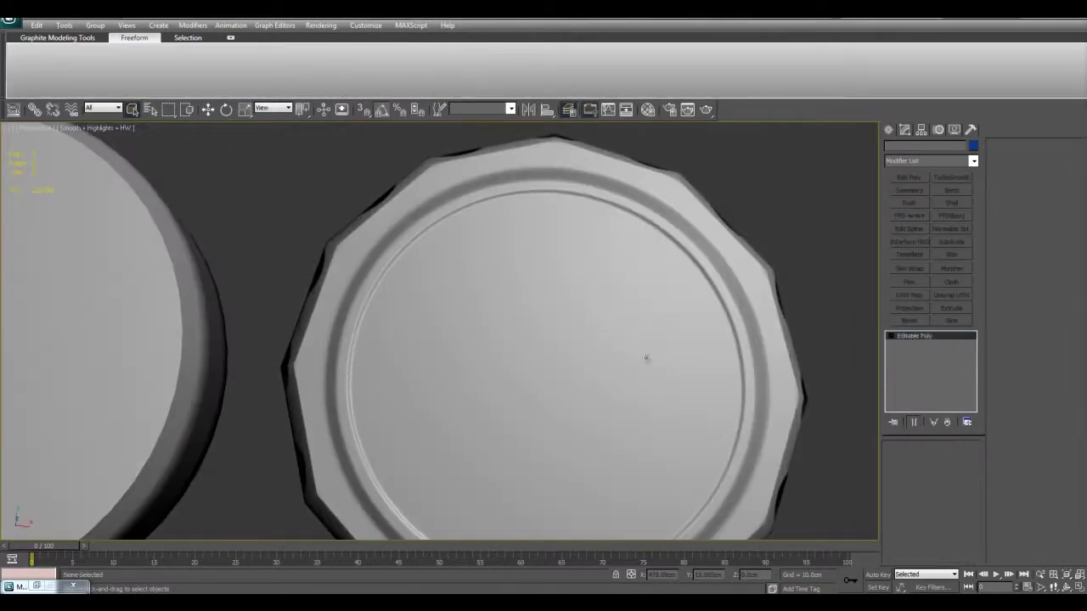
scroll(662, 355, "down", 3)
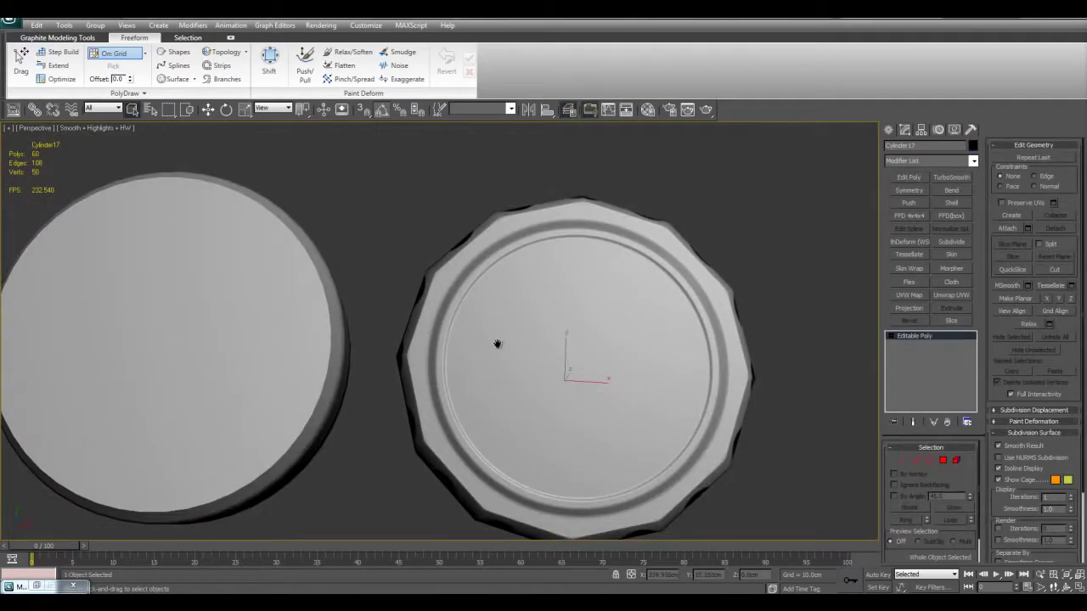
Inspect the shading of the ring and rim on the normal-mapped low-poly cap at close and far zoom
middle_click_drag(467, 351, 514, 327)
key("F4")
left_click(338, 342)
middle_click_drag(830, 288, 776, 358)
key("F4")
left_click(783, 286)
middle_click_drag(722, 405, 668, 372, "alt")
scroll(507, 232, "up", 3)
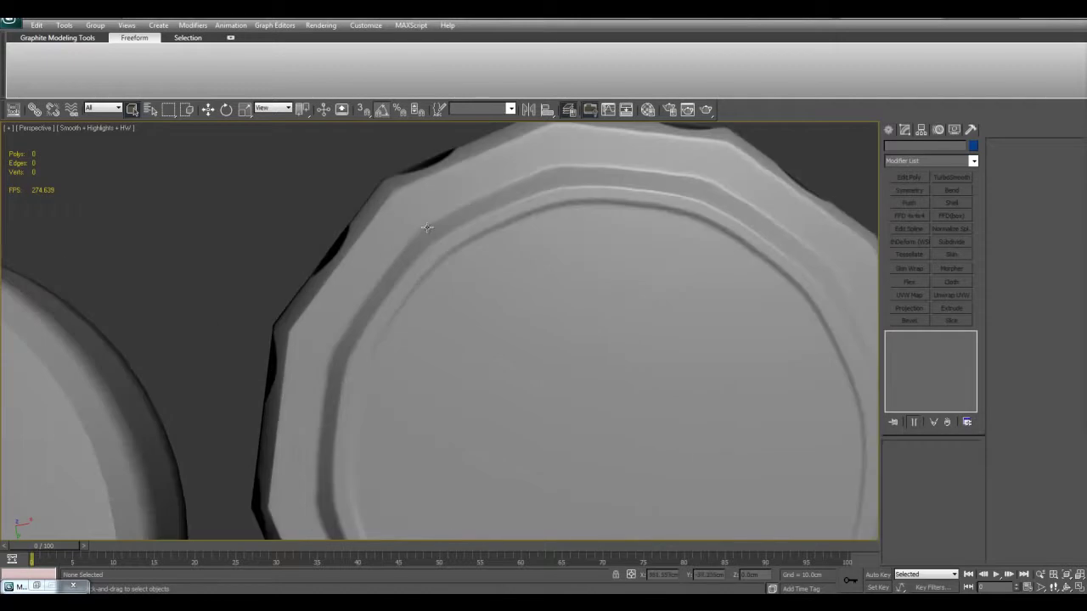
scroll(622, 168, "down", 3)
scroll(643, 223, "down", 2)
scroll(629, 252, "down", 3)
scroll(629, 252, "up", 8)
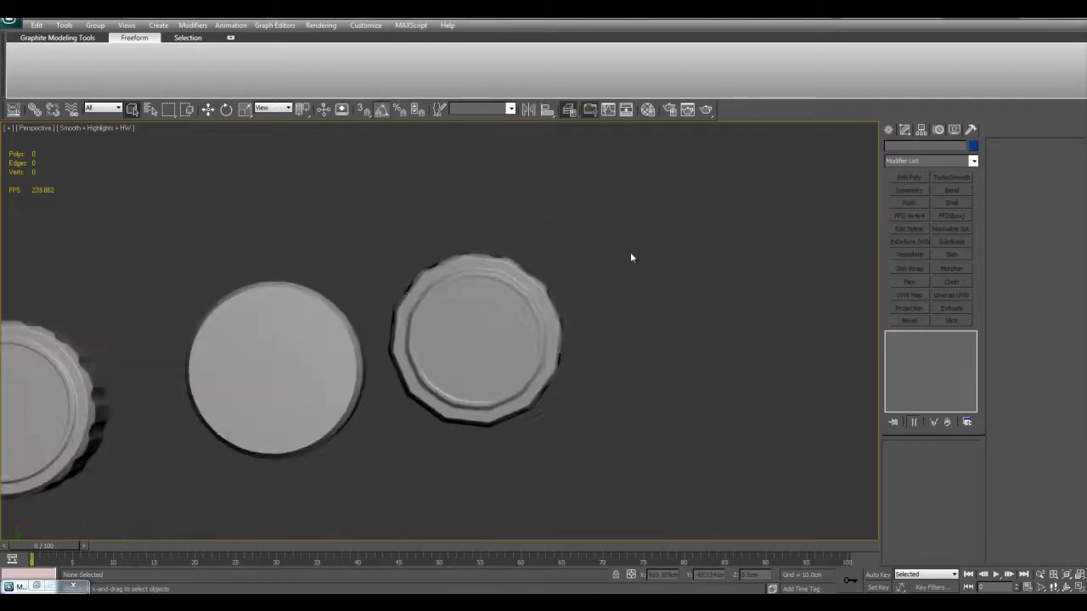
middle_click_drag(630, 252, 657, 212)
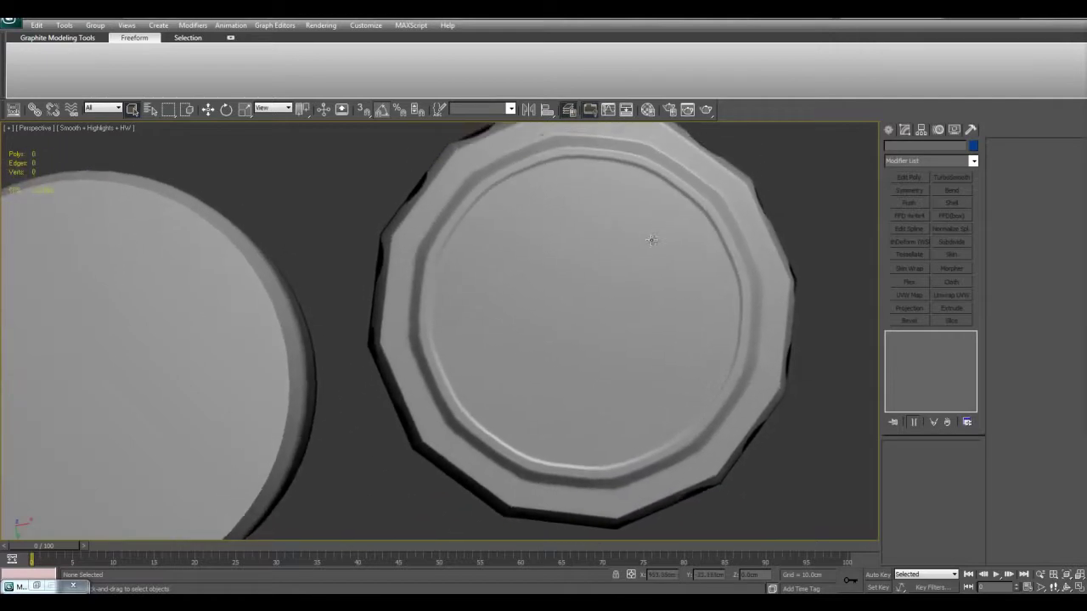
scroll(651, 240, "down", 5)
scroll(652, 245, "up", 7)
scroll(428, 278, "down", 2)
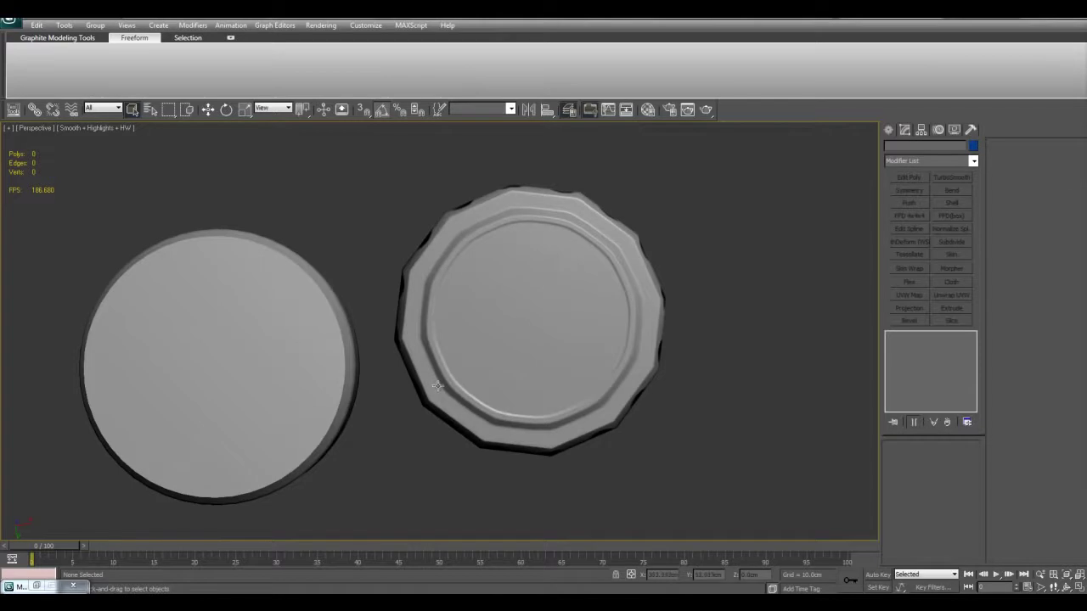
Toggle edged faces and compare the smoothed cap's wireframe with the low-poly cap's topology
middle_click_drag(534, 394, 550, 389)
key("F4")
left_click(372, 361)
mouse_move(319, 300)
middle_mouse_down()
mouse_move(337, 300)
mouse_move(344, 274)
middle_mouse_up()
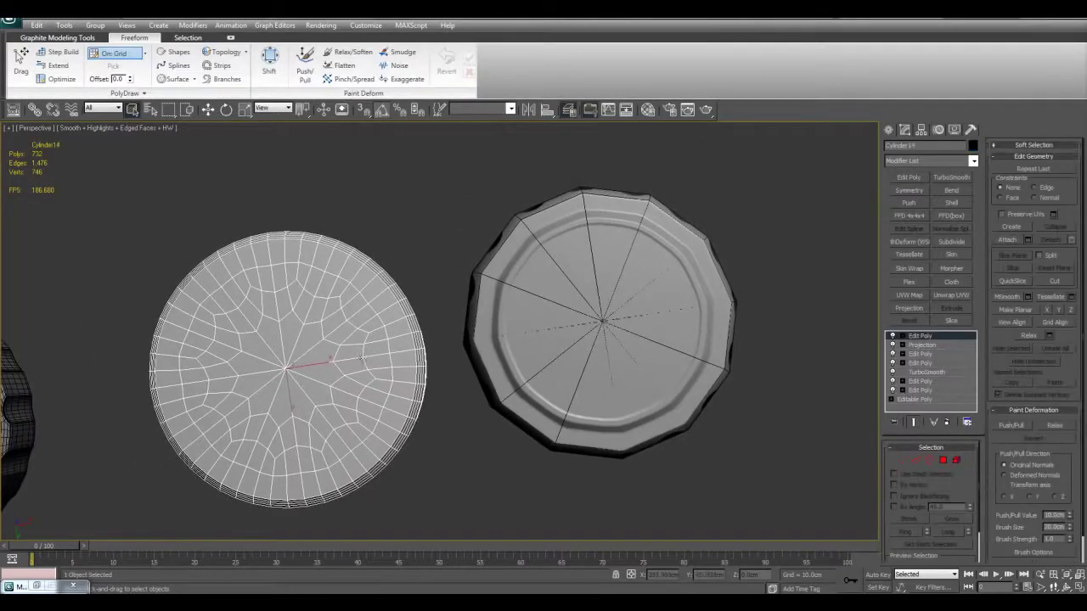
left_click(442, 230)
key("F4")
middle_click_drag(692, 251, 652, 255)
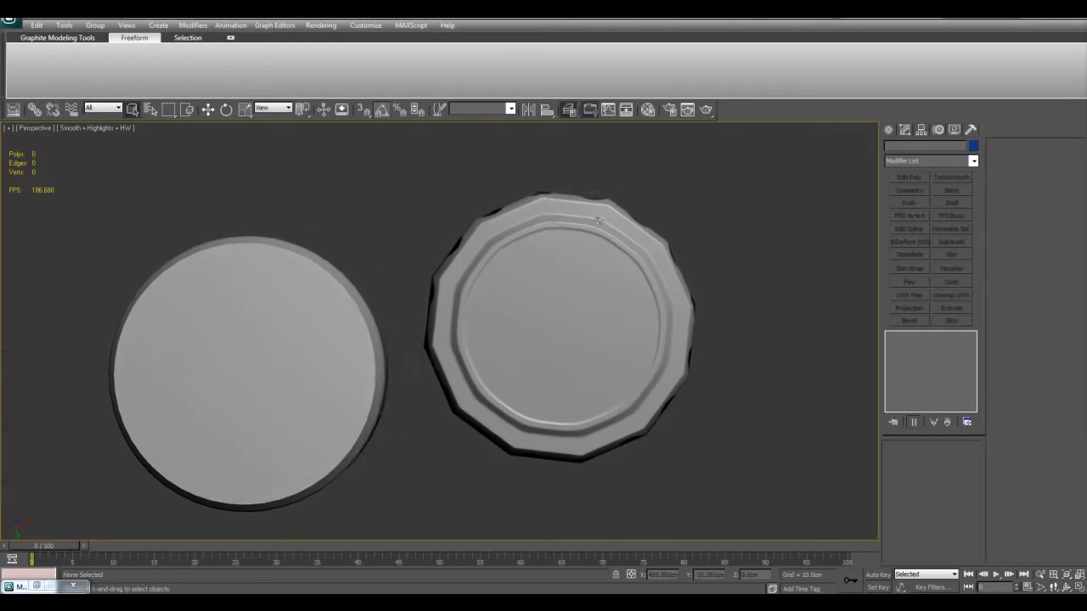
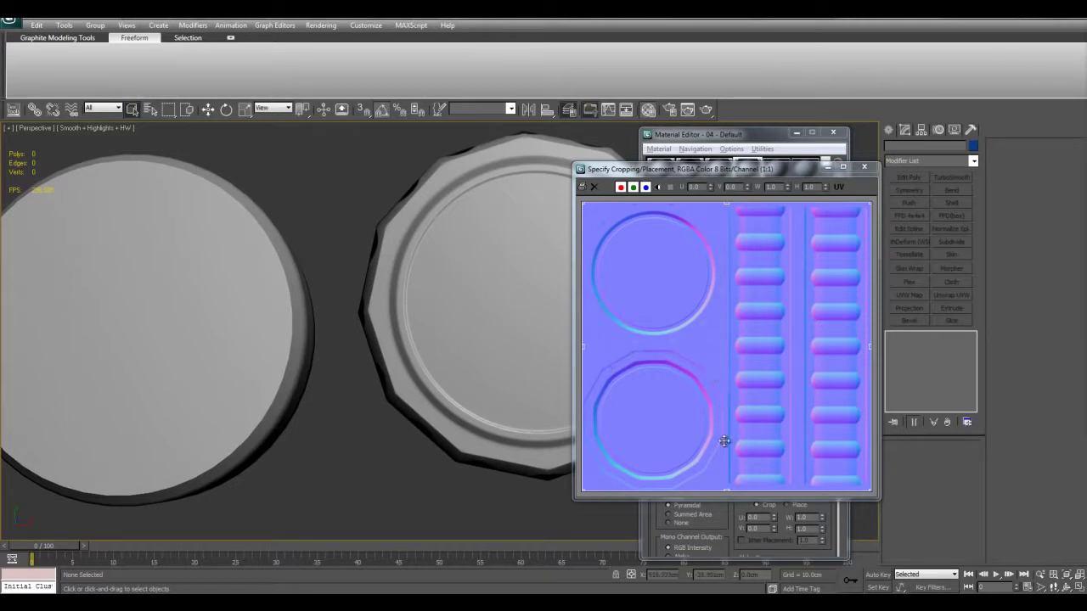
Compare the low-poly cap's edges with the baked circles in the open normal map preview
middle_click_drag(512, 276, 411, 294)
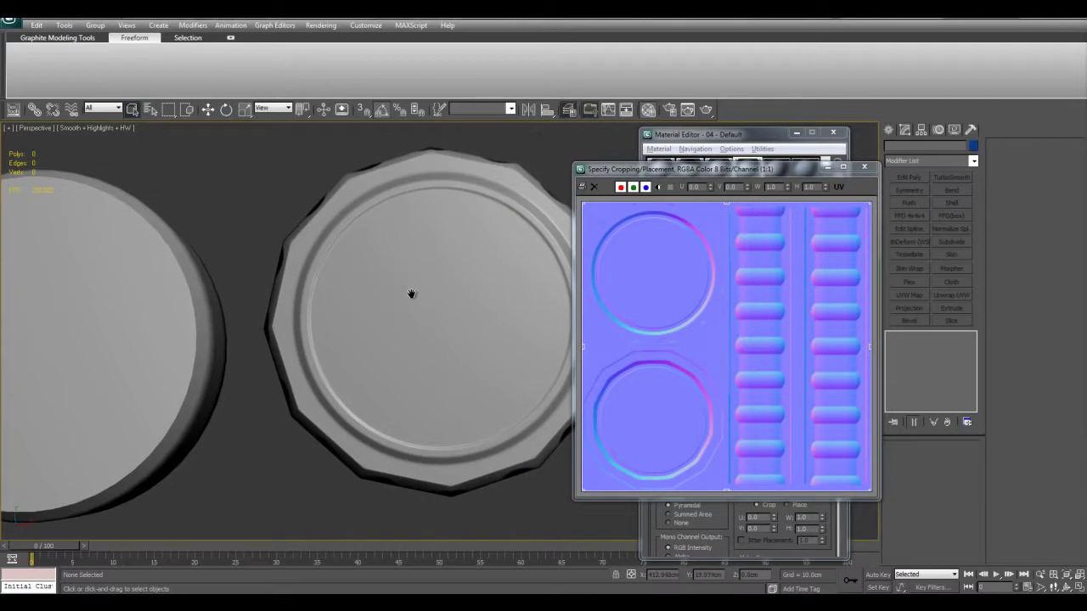
scroll(411, 294, "down", 4)
key("F4")
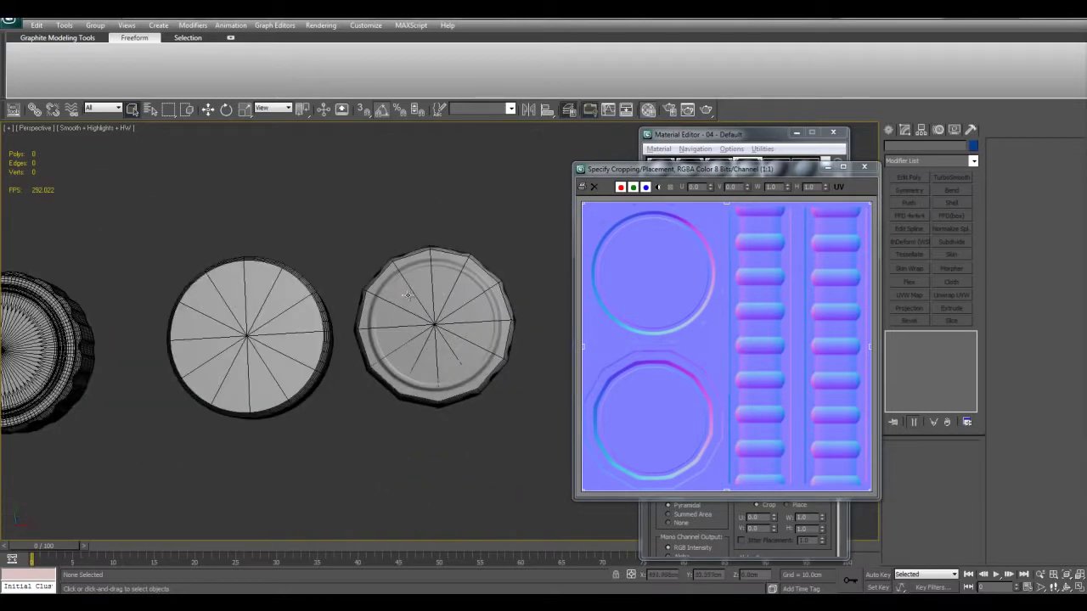
scroll(462, 357, "up", 5)
scroll(462, 356, "up", 1)
middle_click_drag(462, 356, 464, 185, "alt")
Add TurboSmooth with 2 iterations to the normal-mapped low-poly cap, separating by smoothing groups
left_click(482, 236)
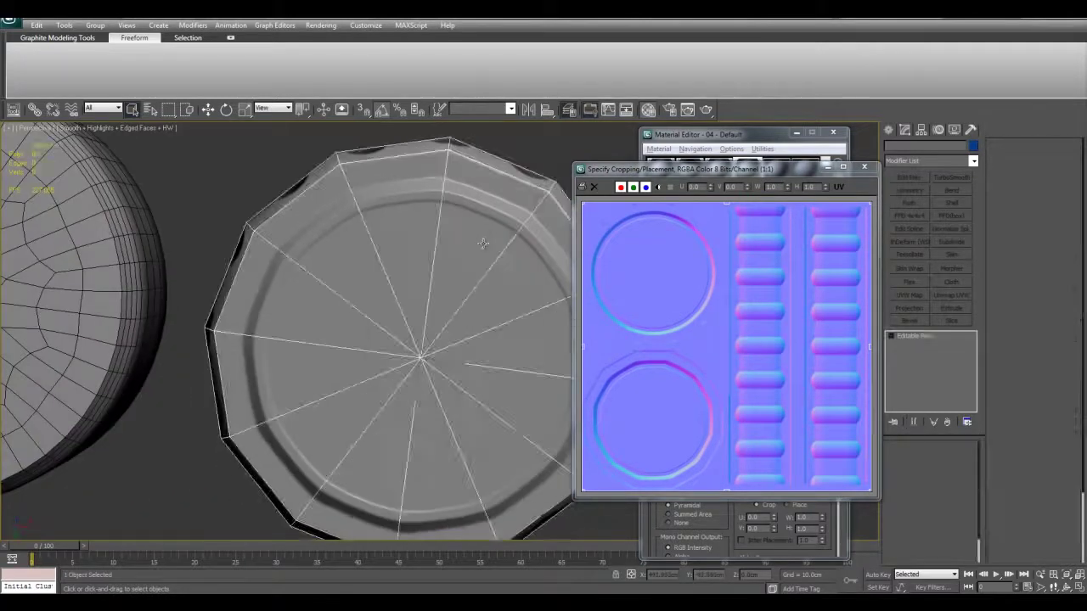
key("F4")
scroll(501, 281, "down", 3)
middle_click_drag(508, 289, 499, 280, "alt")
scroll(501, 280, "up", 3)
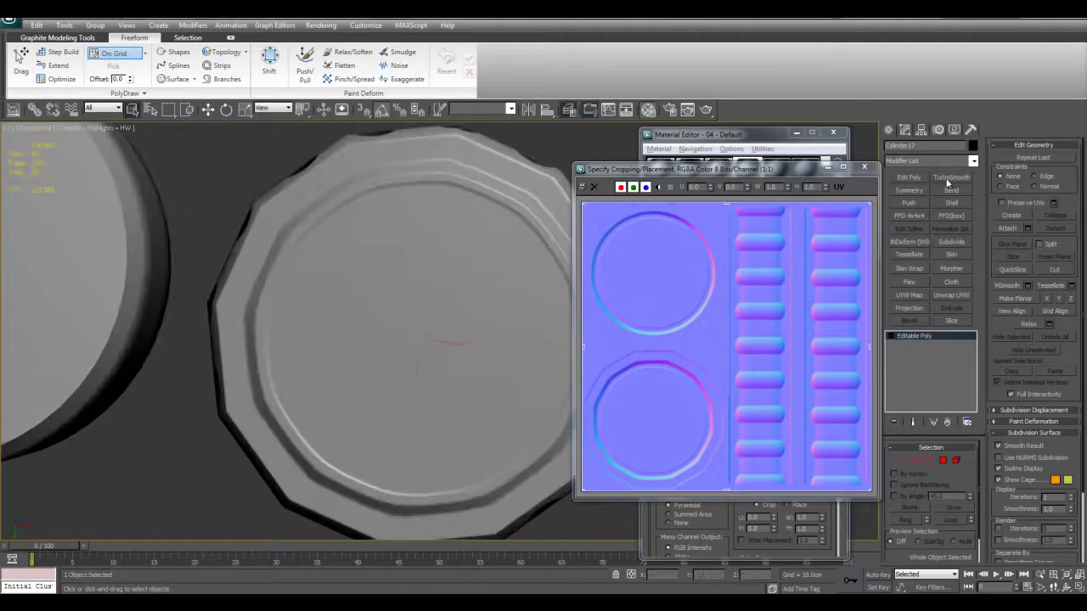
left_click(948, 179)
left_click(955, 558)
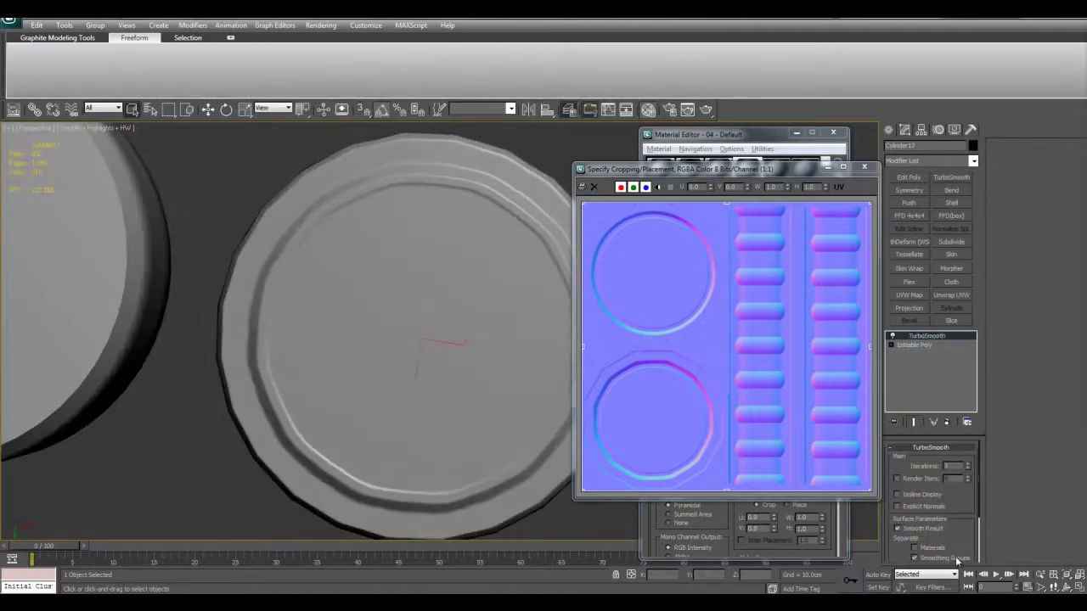
left_click(967, 465)
Toggle TurboSmooth off and on to compare the low-poly cap's ring, and show edged faces
middle_click_drag(452, 311, 452, 253, "alt")
middle_click_drag(452, 253, 496, 263)
middle_click_drag(468, 312, 410, 175)
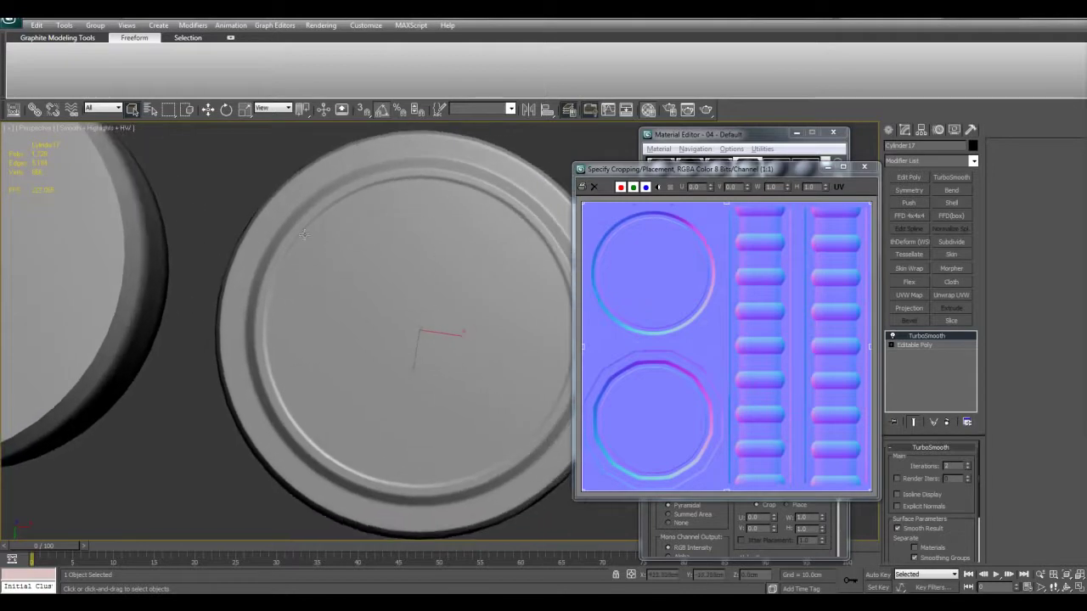
left_click(892, 337)
left_click(892, 338)
key("F4")
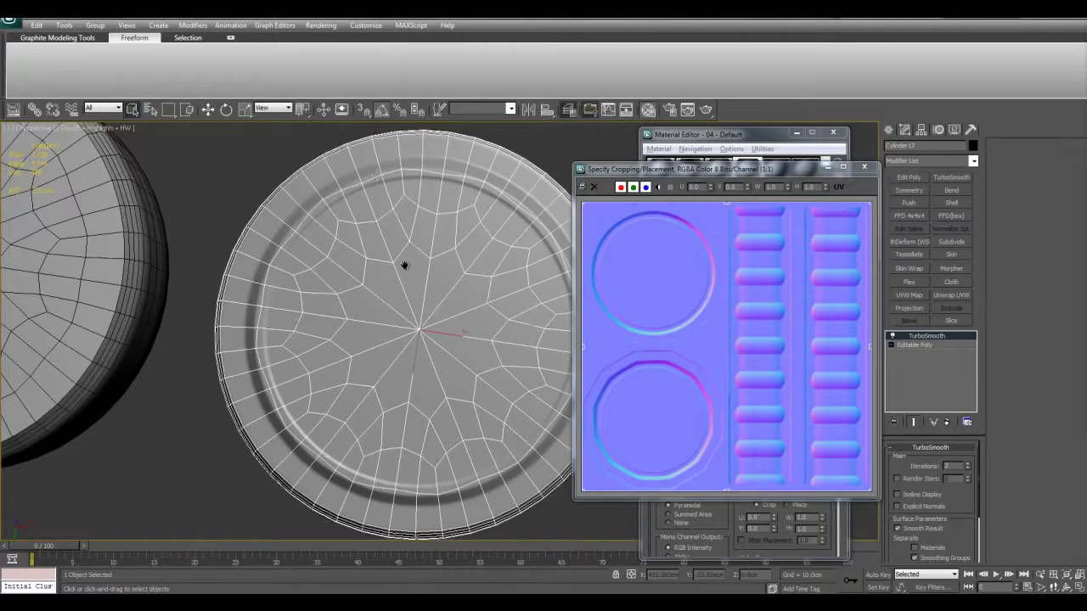
Delete the TurboSmooth modifier from the low-poly cap and deselect the cap
right_click(925, 336)
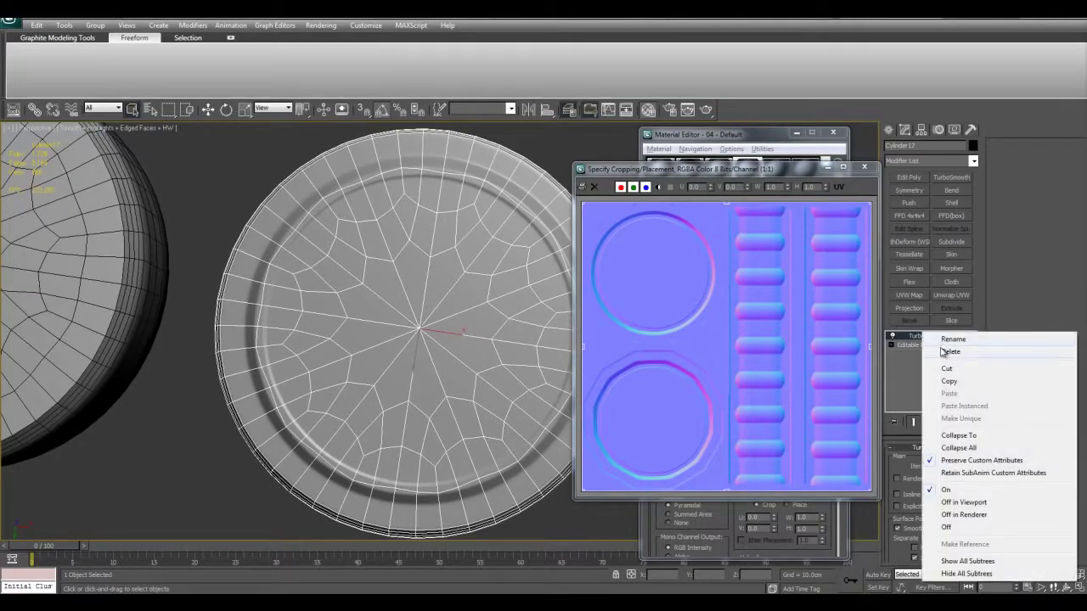
left_click(943, 350)
left_click(553, 155)
middle_click_drag(508, 384, 536, 391, "alt")
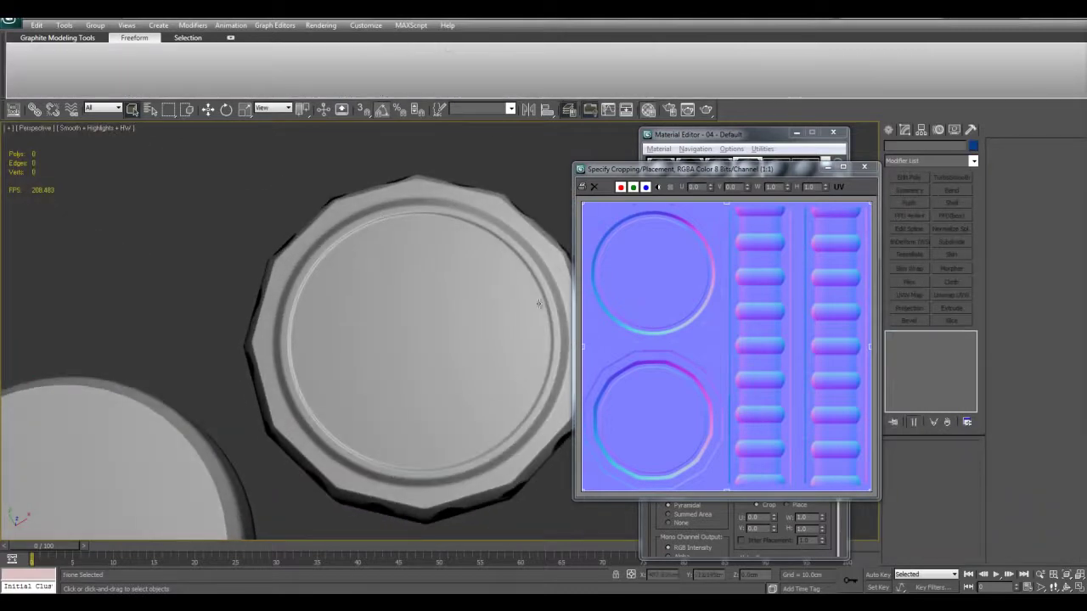
Examine the smoothed cap's top and rim wireframe with edged faces, selecting and deselecting it
middle_click_drag(419, 361, 490, 219, "alt")
key("F4")
left_click(450, 314)
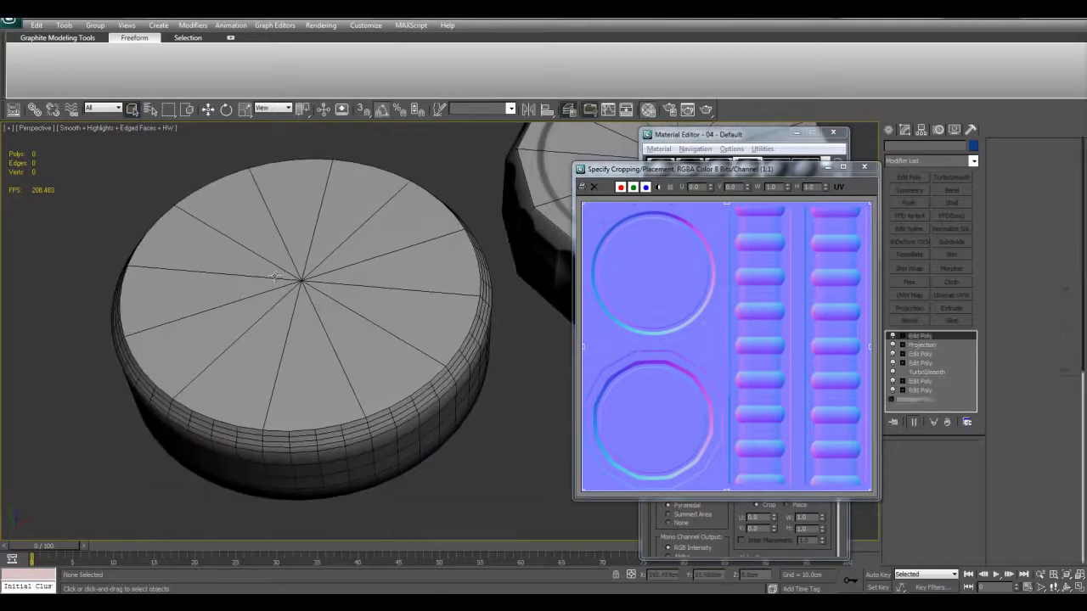
left_click(487, 401)
middle_click_drag(422, 427, 429, 252, "alt")
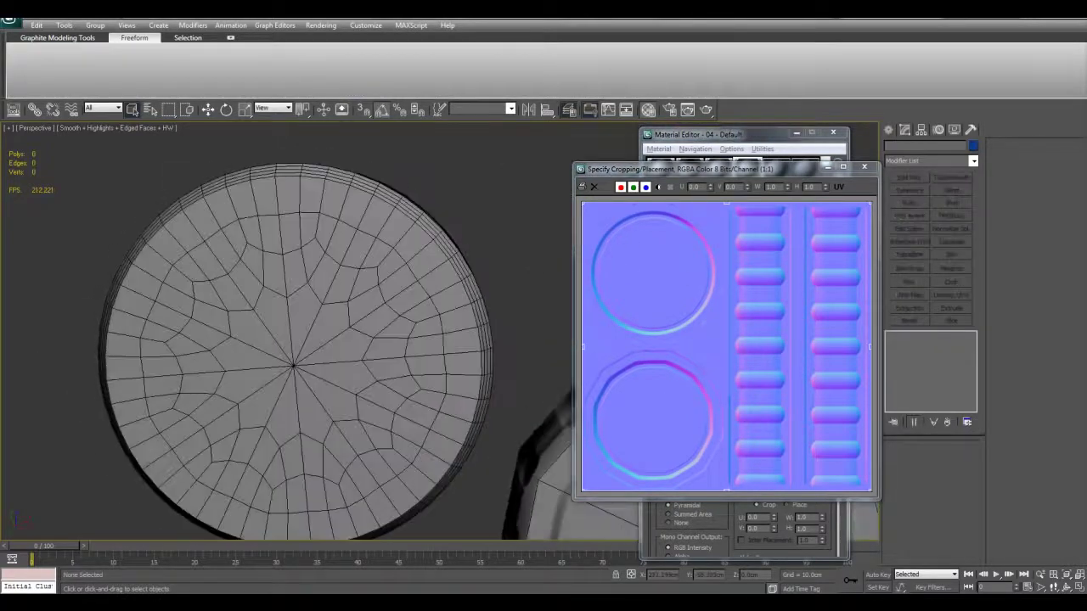
mouse_move(339, 438)
middle_mouse_down("alt")
mouse_move(315, 388)
mouse_move(432, 311)
mouse_move(418, 442)
mouse_move(351, 430)
middle_mouse_up("alt")
middle_click_drag(298, 297, 400, 294)
left_click(304, 301)
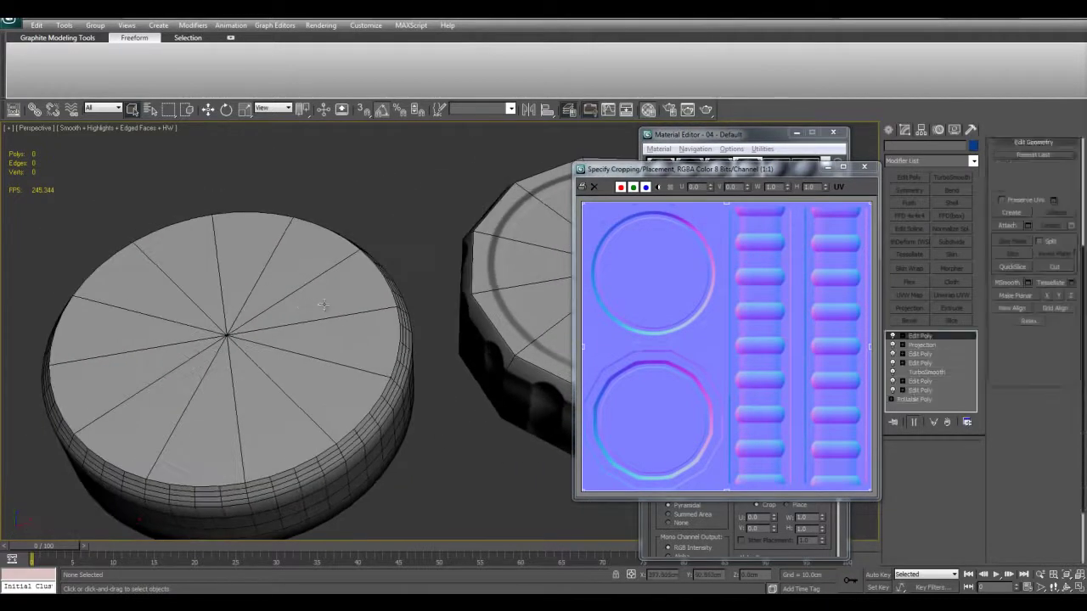
Inspect the smoothed cap's subdivided bevel and radial top edges up close beside the normal map preview
middle_click_drag(409, 382, 464, 325, "alt")
scroll(428, 326, "up", 3)
middle_click_drag(428, 379, 463, 390, "alt")
middle_click_drag(352, 362, 344, 401, "alt")
scroll(351, 328, "down", 3)
middle_click_drag(352, 328, 272, 339)
scroll(445, 340, "down", 3)
middle_click_drag(445, 336, 507, 329)
scroll(391, 328, "up", 3)
scroll(390, 324, "up", 3)
middle_click_drag(419, 304, 361, 322, "alt")
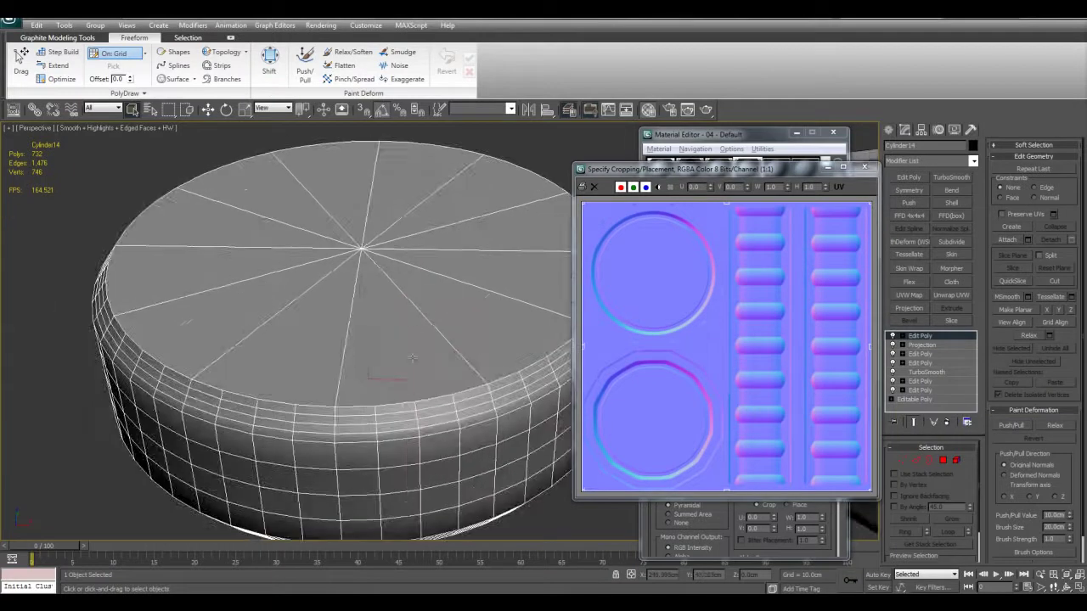
middle_click_drag(416, 284, 373, 305, "alt")
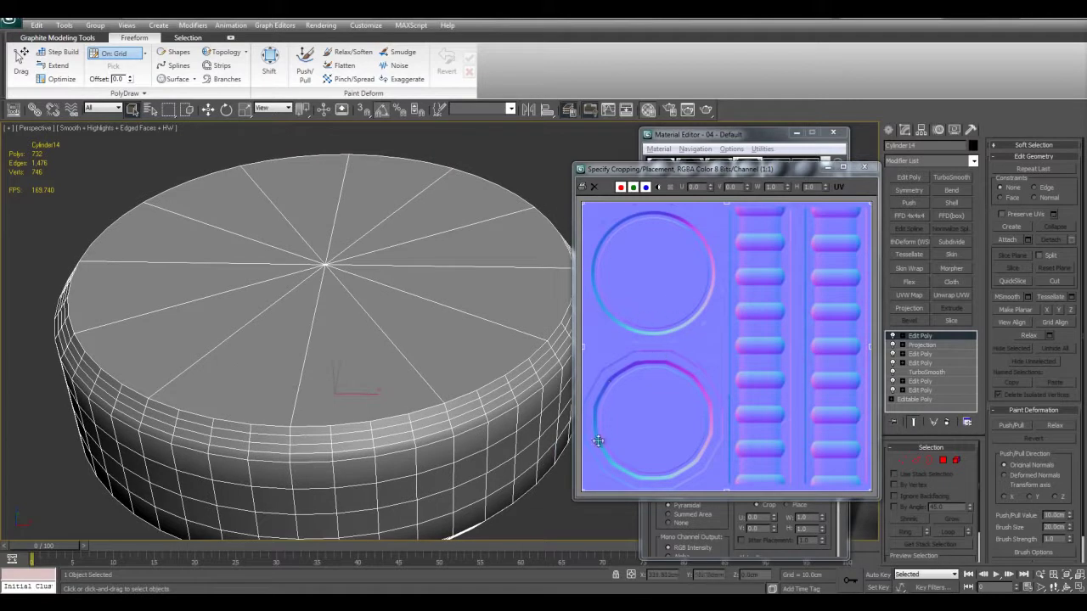
Compare the shaded smoothed and low-poly caps with the round and faceted circles in the normal map
middle_click_drag(459, 410, 493, 390, "alt")
key("F4")
scroll(444, 405, "down", 3)
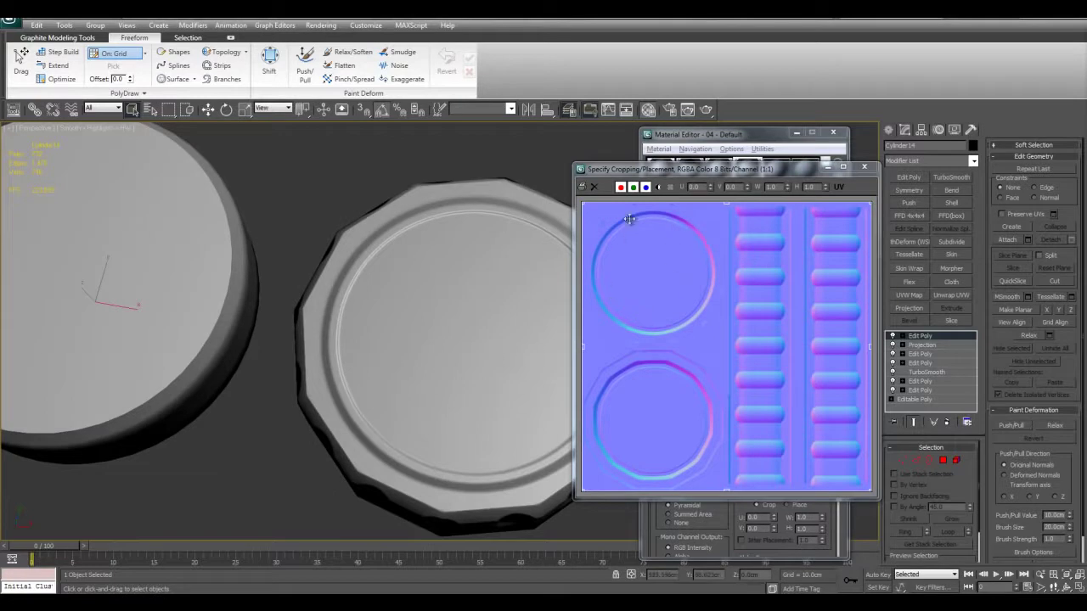
middle_click_drag(391, 301, 423, 296, "alt")
key("F4")
key("F4")
scroll(423, 296, "down", 2)
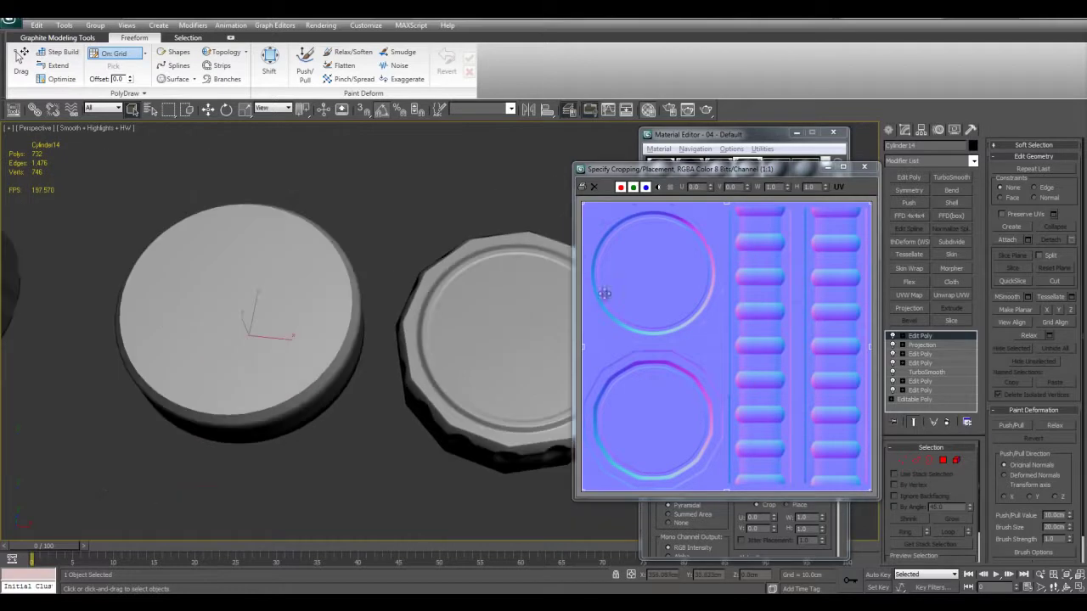